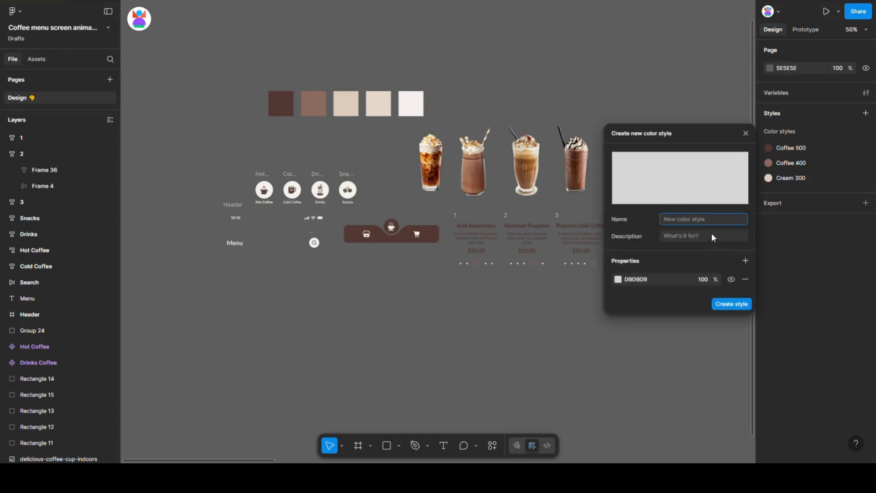
- Create a color style named Cream 200 using the color sampled from the fourth palette swatch
{"action": "type", "text": "200"}
{"action": "left_click", "coordinate": [618, 278]}
{"action": "left_click", "coordinate": [498, 376]}
{"action": "left_click", "coordinate": [382, 104]}
{"action": "left_click", "coordinate": [732, 303]}
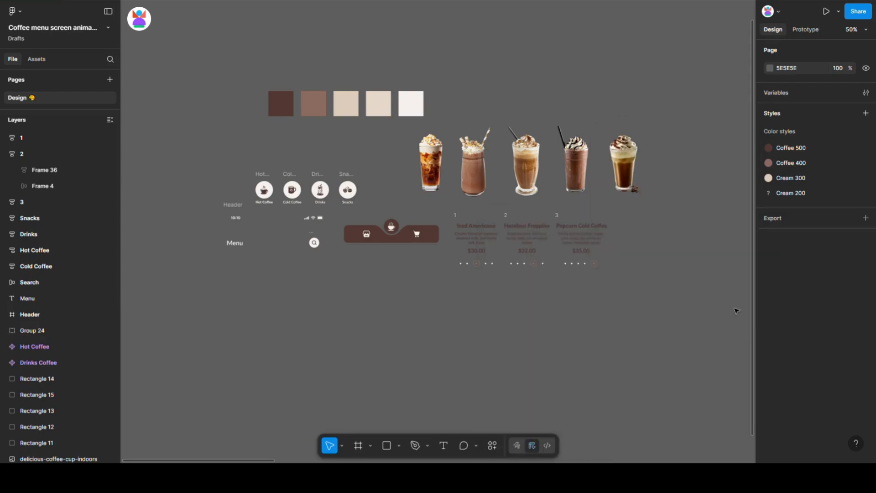
- Create a color style named Cream 100 with F7F4EF sampled from the fifth palette swatch
{"action": "left_click", "coordinate": [866, 132]}
{"action": "type", "text": "Cream 100"}
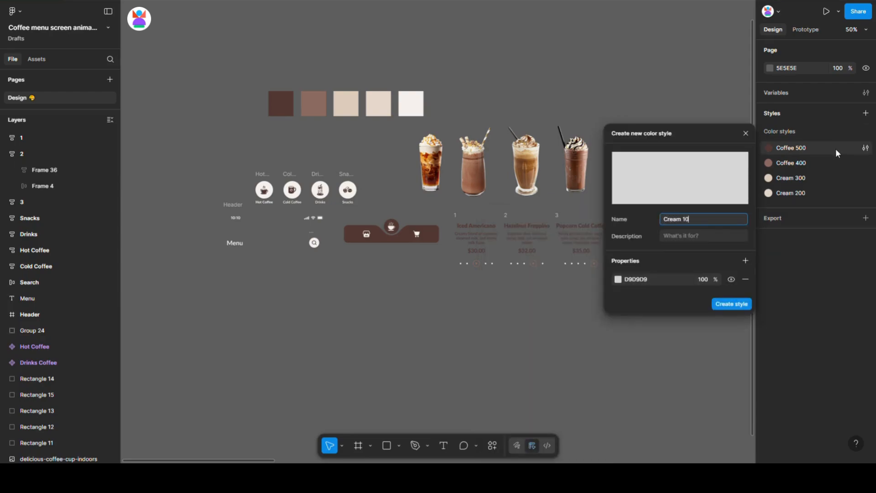
{"action": "left_click", "coordinate": [618, 279]}
{"action": "left_click", "coordinate": [497, 373]}
{"action": "left_click", "coordinate": [411, 104]}
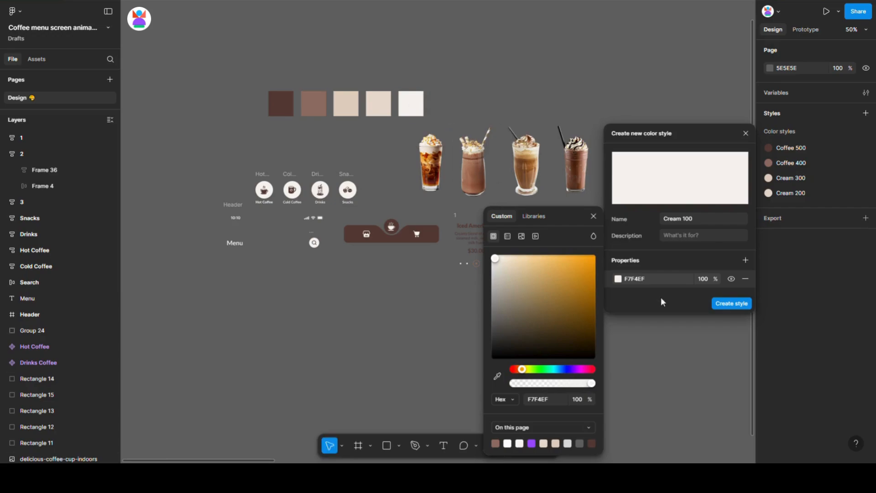
{"action": "left_click", "coordinate": [731, 304]}
- Create a color style named Coffee 400 using the color sampled from the second palette swatch
{"action": "scroll", "coordinate": [460, 290], "scroll_direction": "down", "scroll_amount": 3}
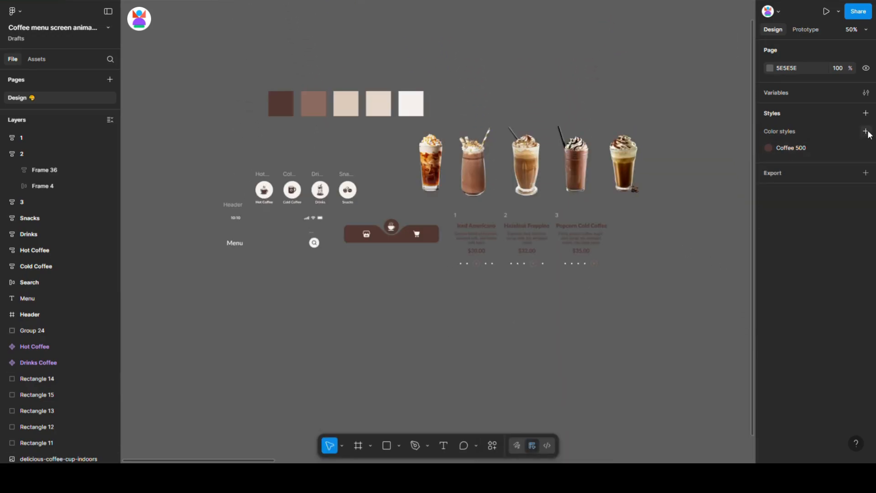
{"action": "left_click", "coordinate": [866, 133]}
{"action": "type", "text": "Coffee 400"}
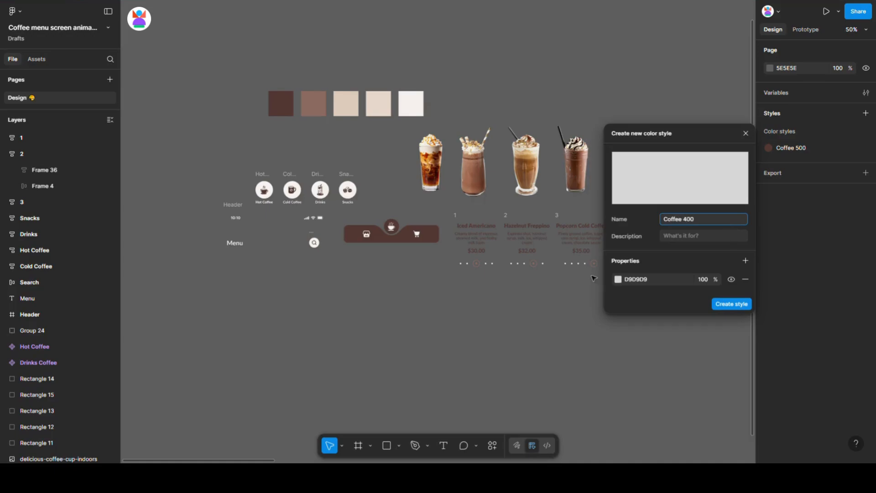
{"action": "left_click", "coordinate": [618, 279]}
{"action": "left_click", "coordinate": [497, 376]}
{"action": "left_click", "coordinate": [314, 104]}
{"action": "left_click", "coordinate": [732, 304]}
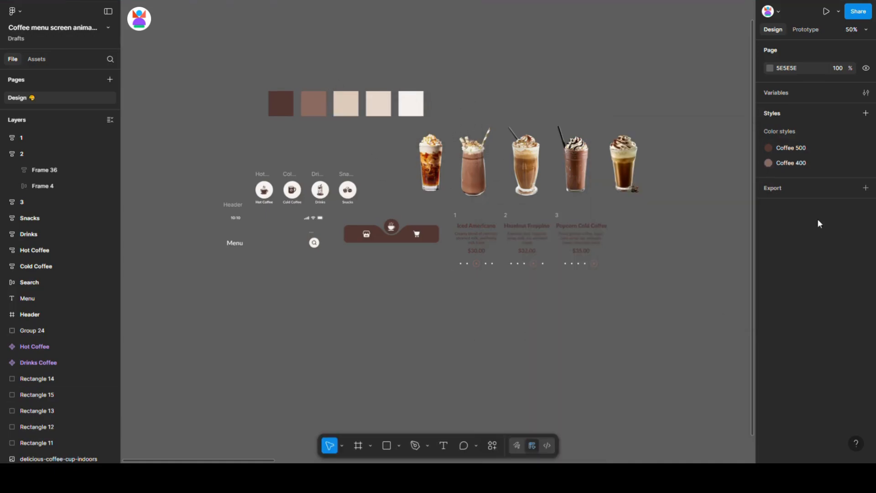
- Create a color style named Cream 300 using the color sampled from the third palette swatch
{"action": "left_click", "coordinate": [866, 136]}
{"action": "type", "text": "Cream 300"}
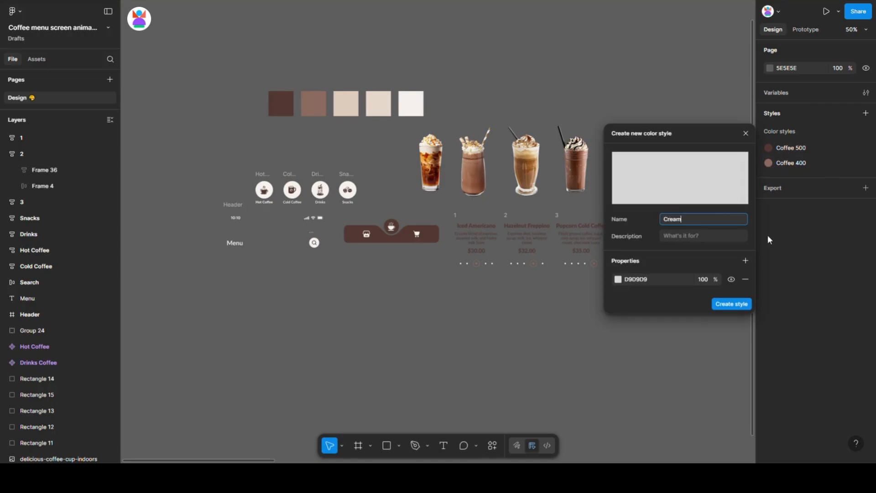
{"action": "left_click", "coordinate": [618, 279]}
{"action": "left_click", "coordinate": [497, 376]}
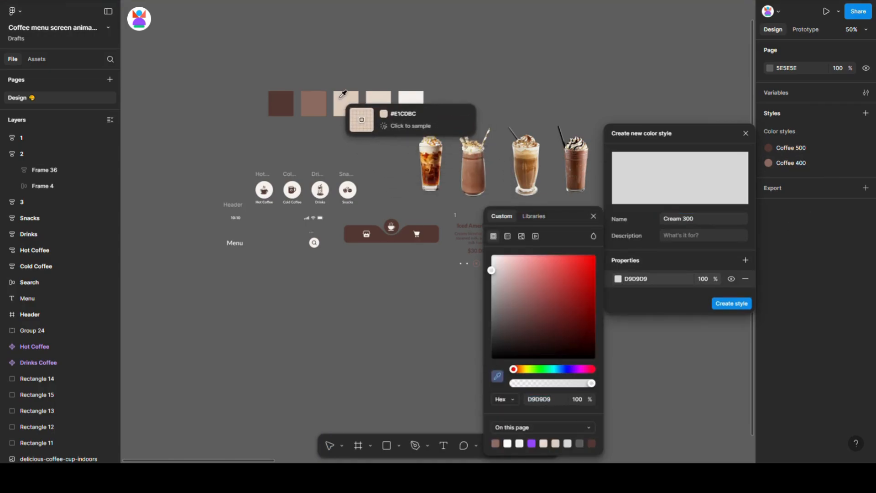
{"action": "left_click", "coordinate": [346, 104]}
{"action": "left_click", "coordinate": [732, 304]}
- Add the Cream 200 color style, sampling its color from the fourth palette swatch
{"action": "left_click", "coordinate": [866, 131]}
{"action": "type", "text": "Cream 200"}
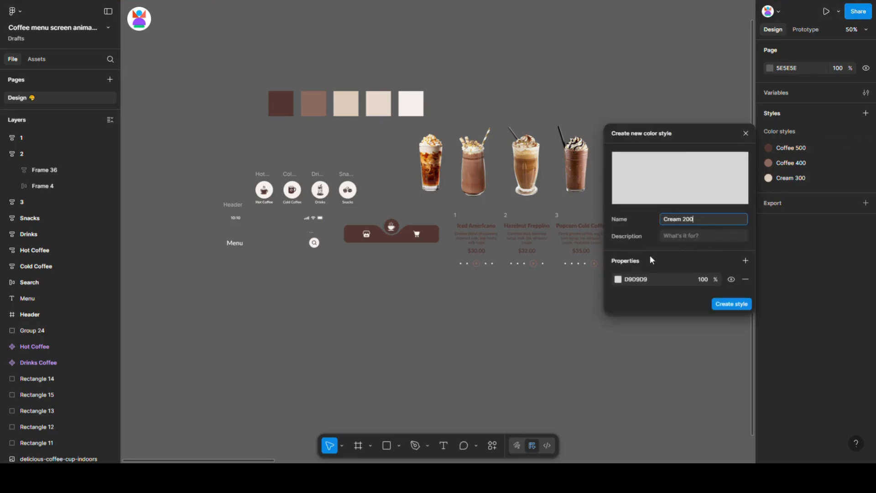
{"action": "left_click", "coordinate": [618, 279]}
{"action": "left_click", "coordinate": [497, 376]}
{"action": "left_click", "coordinate": [378, 104]}
{"action": "left_click", "coordinate": [733, 305]}
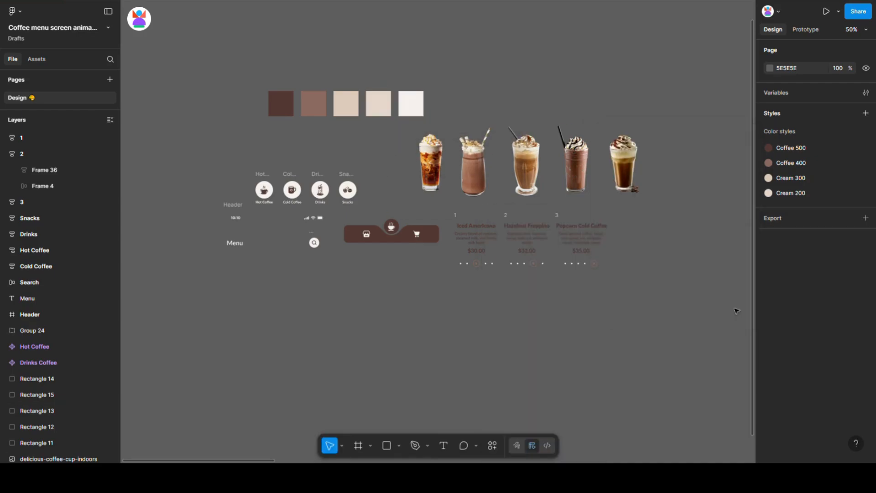
- Add the Cream 100 color style, sampling F7F4EF from the fifth palette swatch
{"action": "left_click", "coordinate": [866, 132]}
{"action": "type", "text": "Cream 100"}
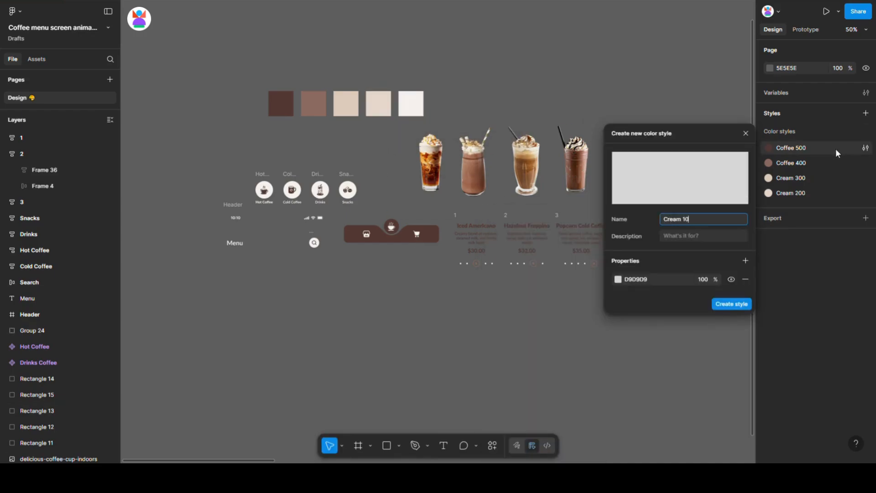
{"action": "left_click", "coordinate": [619, 279]}
{"action": "left_click", "coordinate": [497, 376]}
{"action": "left_click", "coordinate": [420, 87]}
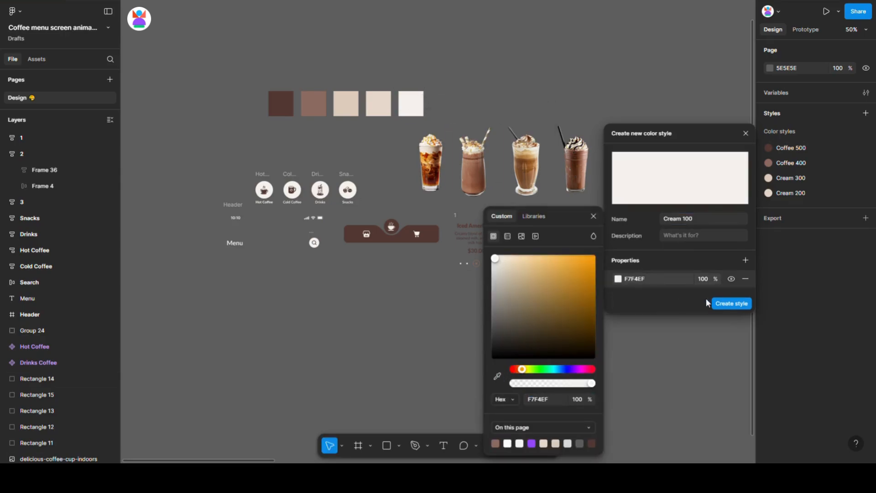
{"action": "left_click", "coordinate": [730, 304]}
- Add an iPhone 16 Plus frame (430 × 932) and place it in the empty canvas area below the prepared assets
{"action": "scroll", "coordinate": [460, 277], "scroll_direction": "down", "scroll_amount": 5}
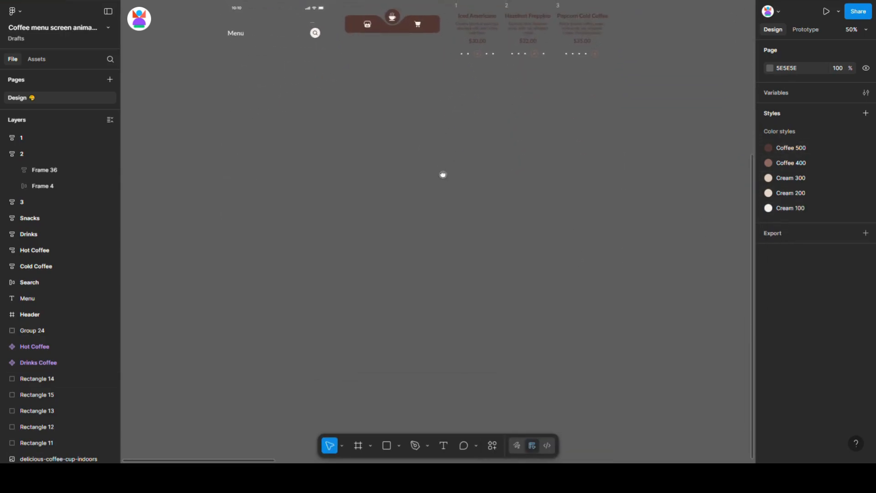
{"action": "left_click", "coordinate": [358, 446]}
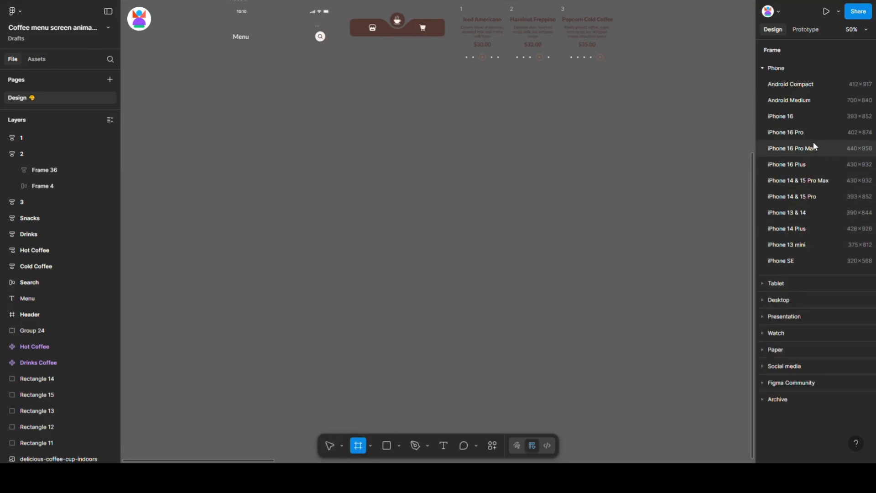
{"action": "left_click", "coordinate": [811, 169]}
{"action": "left_click_drag", "start_coordinate": [478, 164], "coordinate": [398, 167]}
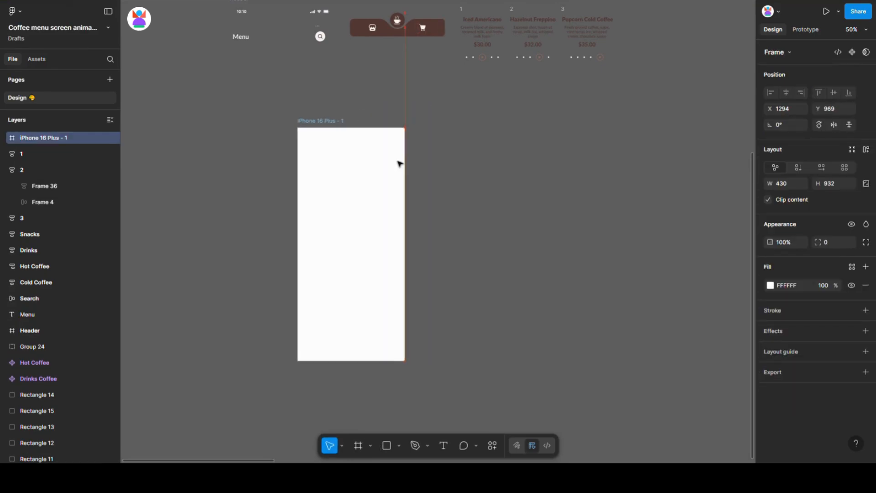
- Rename the new phone frame as Menu Screen
{"action": "double_click", "coordinate": [339, 121]}
{"action": "type", "text": "Men"}
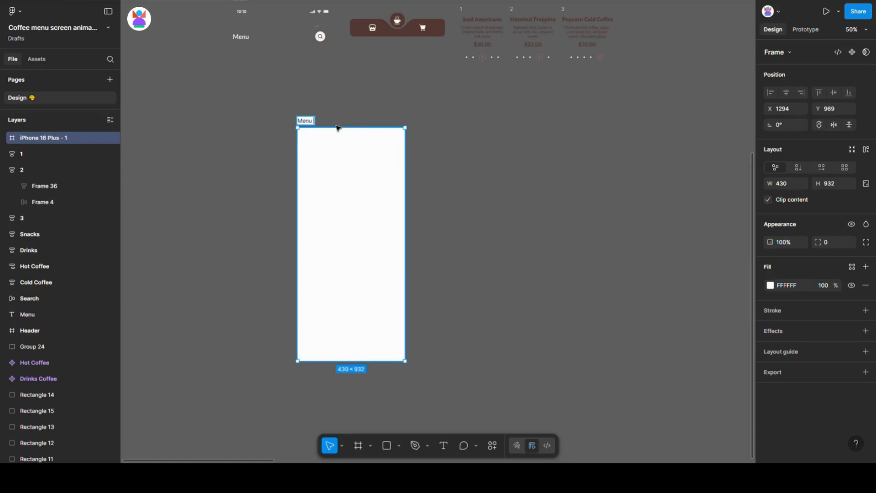
{"action": "type", "text": "u Screen"}
{"action": "left_click", "coordinate": [522, 139]}
- Add a second iPhone 16 Plus frame beside Menu Screen and reduce its height to 60, keeping the 430 width
{"action": "left_click_drag", "start_coordinate": [522, 139], "coordinate": [550, 182]}
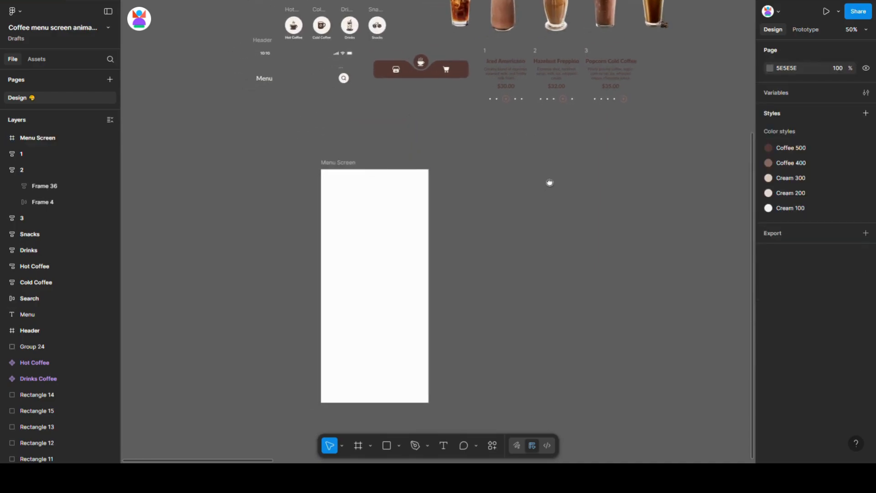
{"action": "left_click", "coordinate": [358, 446]}
{"action": "left_click", "coordinate": [475, 228]}
{"action": "left_click_drag", "start_coordinate": [479, 336], "coordinate": [507, 241]}
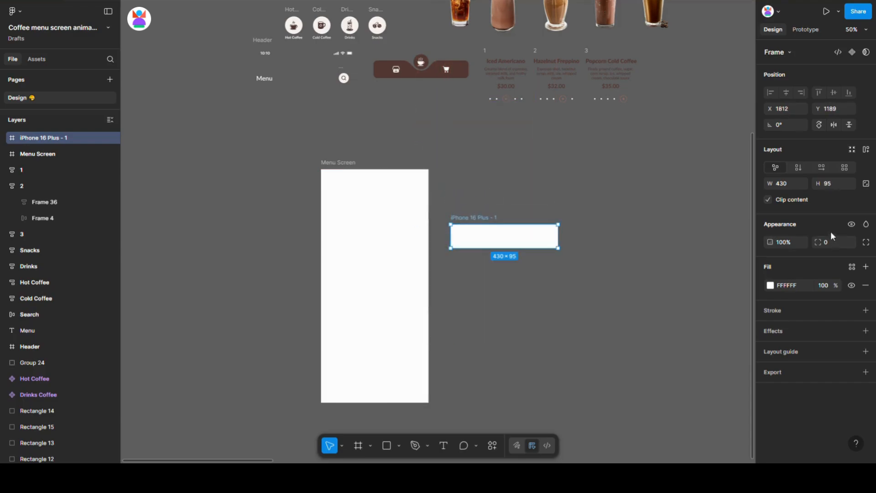
{"action": "type", "text": "60"}
- Set both bottom corner radii of the small frame to 50, leaving the top corners square
{"action": "left_click", "coordinate": [866, 242]}
{"action": "left_click", "coordinate": [797, 274]}
{"action": "type", "text": "50"}
{"action": "key", "text": "Tab"}
{"action": "type", "text": "50"}
{"action": "key", "text": "Return"}
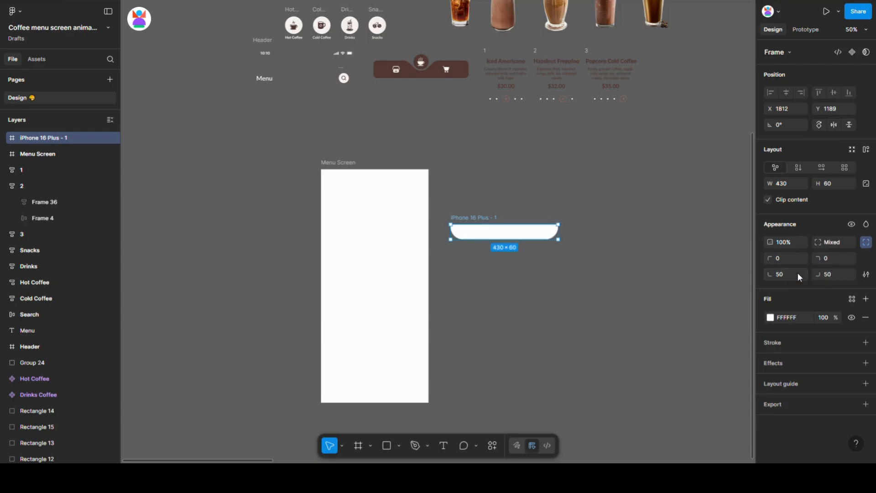
- Set the small frame's height to 70 and apply the Coffee 500 color style as its fill
{"action": "left_click", "coordinate": [831, 183]}
{"action": "type", "text": "70"}
{"action": "key", "text": "Return"}
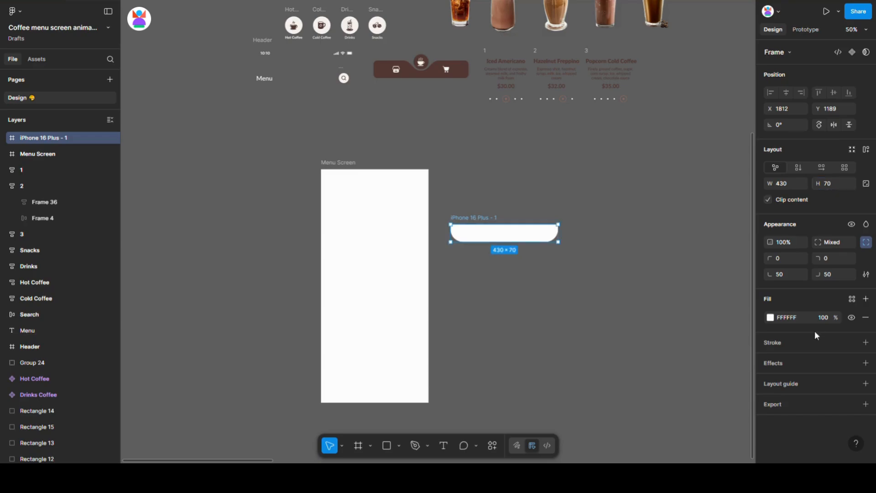
{"action": "left_click", "coordinate": [853, 299]}
{"action": "left_click", "coordinate": [674, 362]}
- Move the brown frame to the top edge of Menu Screen at X 0, Y 0 and set its height to 120
{"action": "left_click_drag", "start_coordinate": [513, 240], "coordinate": [384, 186]}
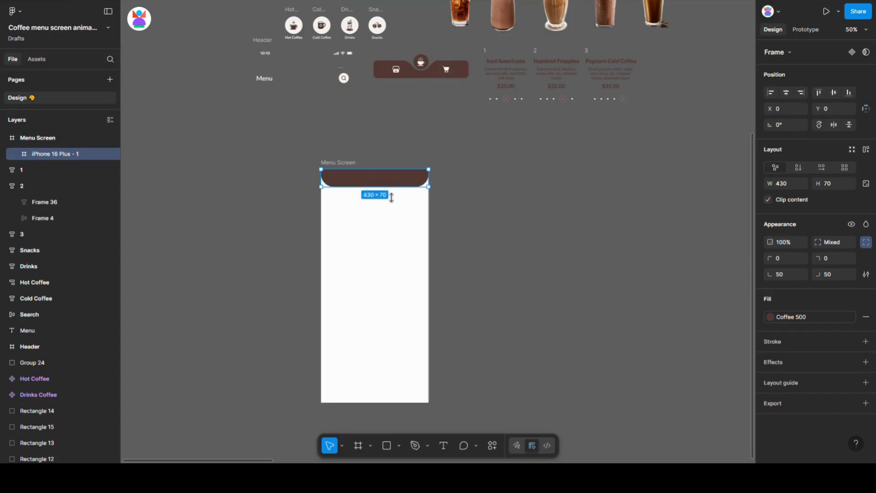
{"action": "key", "text": "Return"}
{"action": "left_click", "coordinate": [836, 181]}
{"action": "type", "text": "12"}
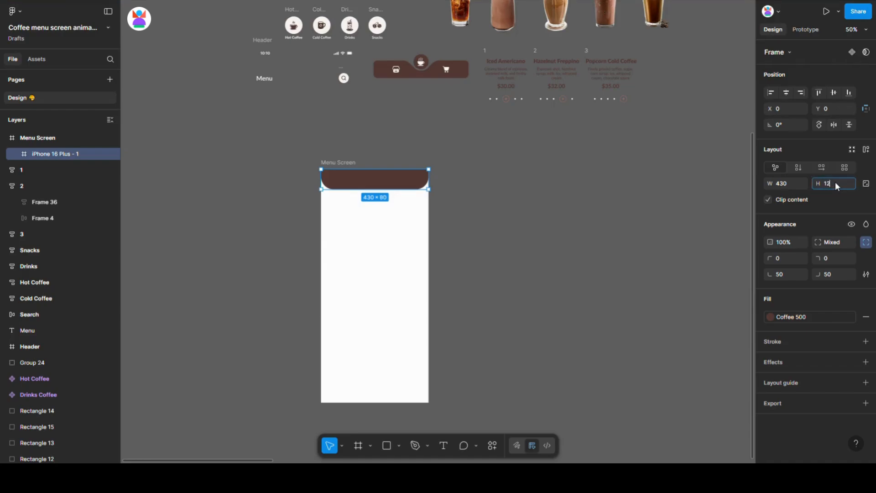
{"action": "type", "text": "0"}
{"action": "key", "text": "Return"}
- Move the Header status bar into the brown frame, aligned to its top at X 0, Y 0
{"action": "scroll", "coordinate": [678, 209], "scroll_direction": "up", "scroll_amount": 2}
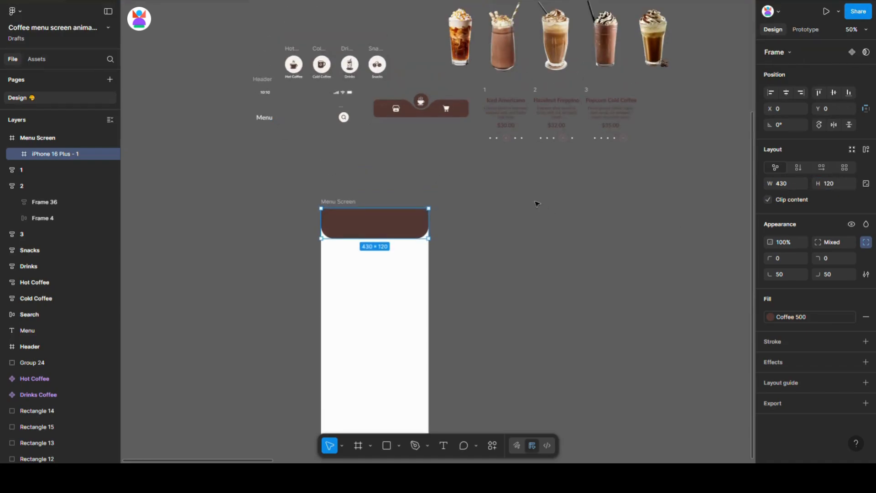
{"action": "scroll", "coordinate": [630, 280], "scroll_direction": "down", "scroll_amount": 2}
{"action": "left_click", "coordinate": [626, 276]}
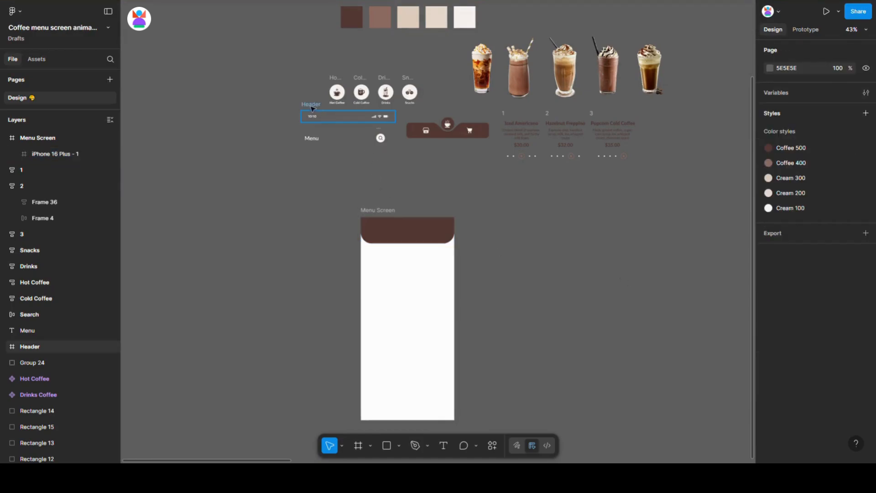
{"action": "left_click", "coordinate": [330, 122]}
{"action": "left_click_drag", "start_coordinate": [330, 122], "coordinate": [390, 224]}
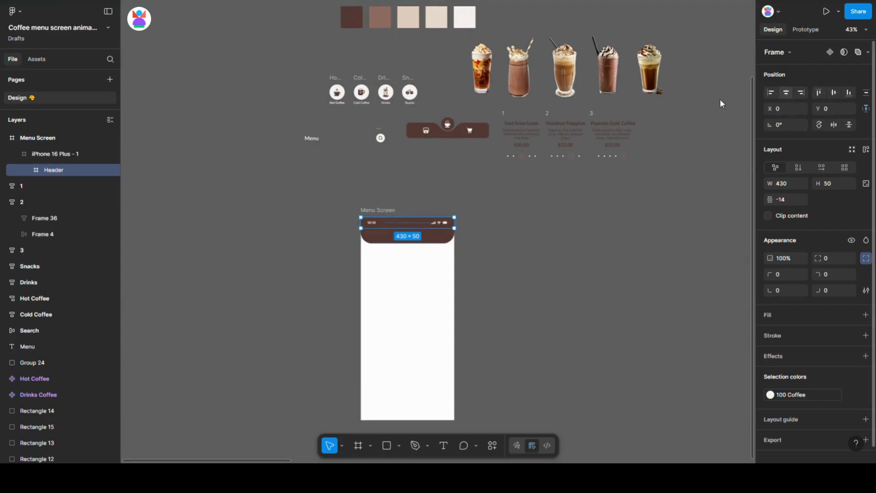
- Move the Menu text into the brown frame below the time and position it at X 30, Y 60
{"action": "left_click_drag", "start_coordinate": [312, 140], "coordinate": [377, 240]}
{"action": "scroll", "coordinate": [360, 233], "scroll_direction": "up", "scroll_amount": 6}
{"action": "key", "text": "alt"}
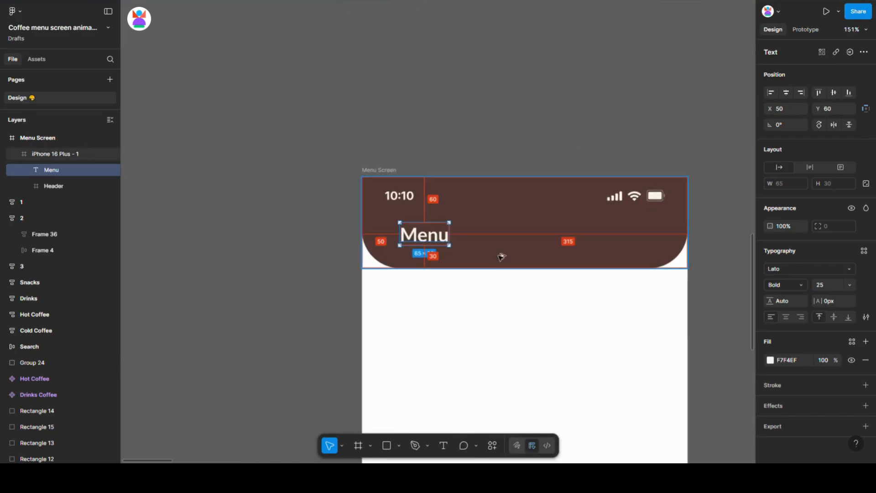
{"action": "key", "text": "shift+Left"}
{"action": "key", "text": "shift+Left"}
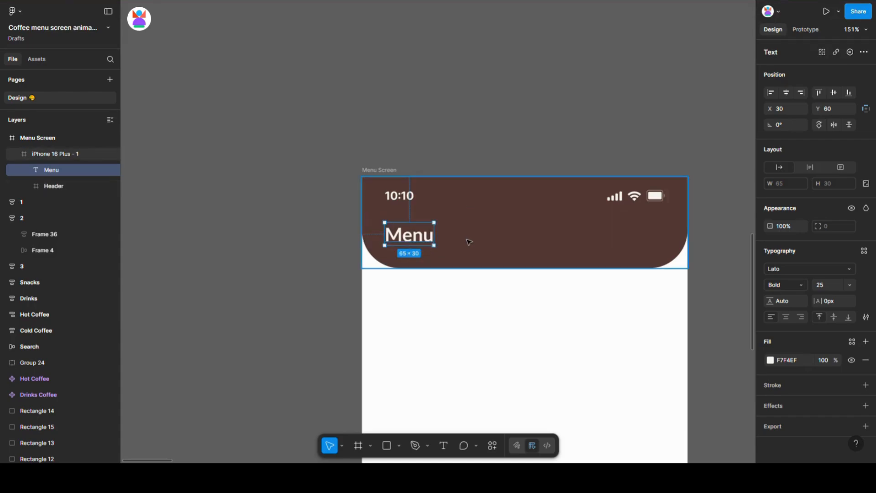
- Nudge the Menu text down 5 px in total and set the brown frame's height to 110
{"action": "key", "text": "Down"}
{"action": "key", "text": "Down"}
{"action": "key", "text": "Down"}
{"action": "key", "text": "Down"}
{"action": "key", "text": "Down"}
{"action": "key", "text": "Down"}
{"action": "key", "text": "Down"}
{"action": "key", "text": "Down"}
{"action": "key", "text": "Down"}
{"action": "key", "text": "alt"}
{"action": "key", "text": "Up"}
{"action": "key", "text": "Up"}
{"action": "key", "text": "Up"}
{"action": "key", "text": "Up"}
{"action": "key", "text": "alt"}
{"action": "left_click", "coordinate": [501, 240]}
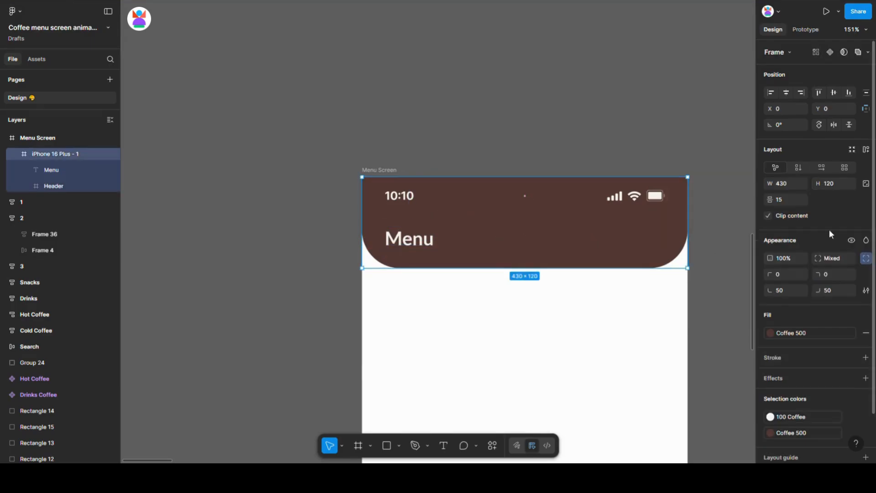
{"action": "key", "text": "Return"}
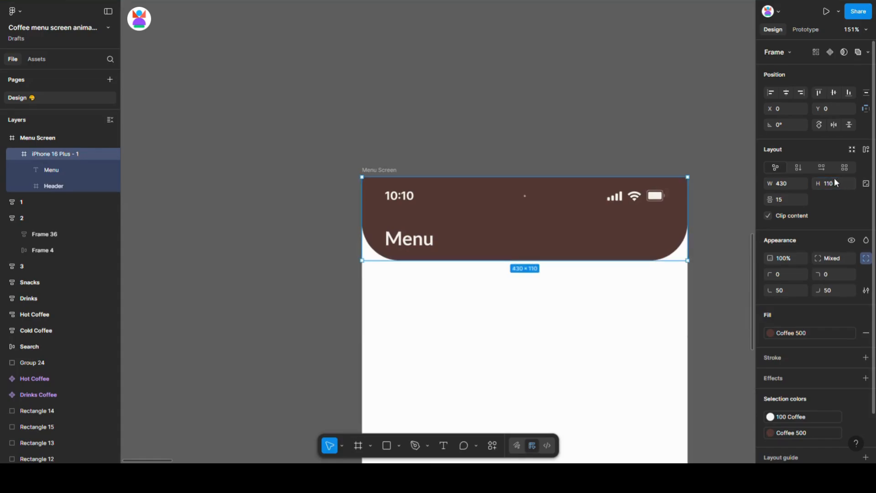
- Move the round Search icon into the brown header and position it at X 360, Y 60, level with the Menu text
{"action": "scroll", "coordinate": [437, 263], "scroll_direction": "down", "scroll_amount": 3}
{"action": "left_click_drag", "start_coordinate": [429, 113], "coordinate": [511, 249]}
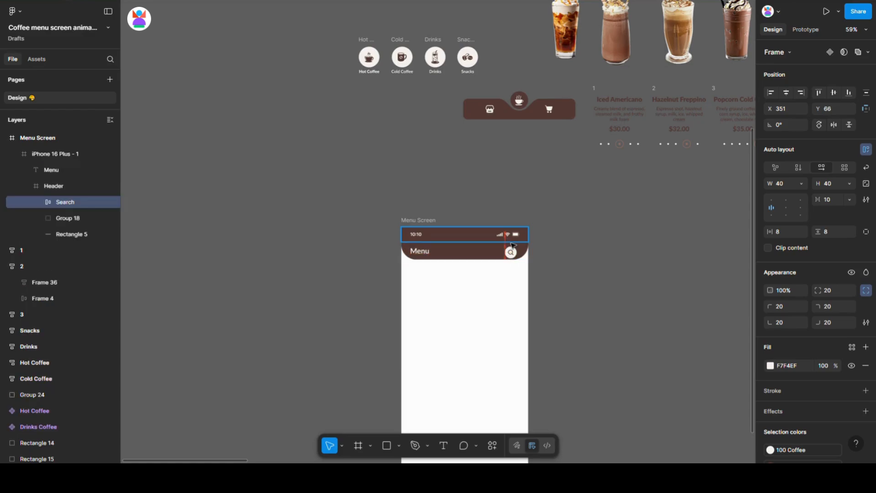
{"action": "scroll", "coordinate": [539, 269], "scroll_direction": "up", "scroll_amount": 5}
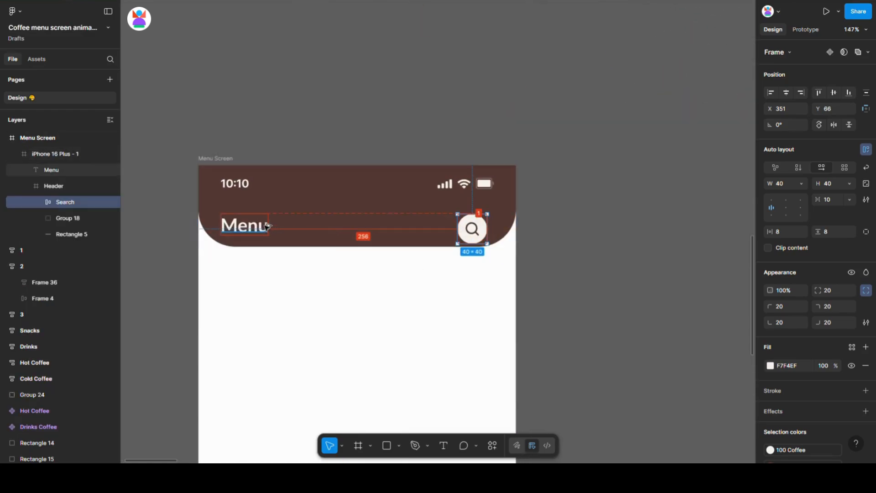
{"action": "key", "text": "shift+Up"}
{"action": "key", "text": "Down"}
{"action": "key", "text": "Down"}
{"action": "key", "text": "Down"}
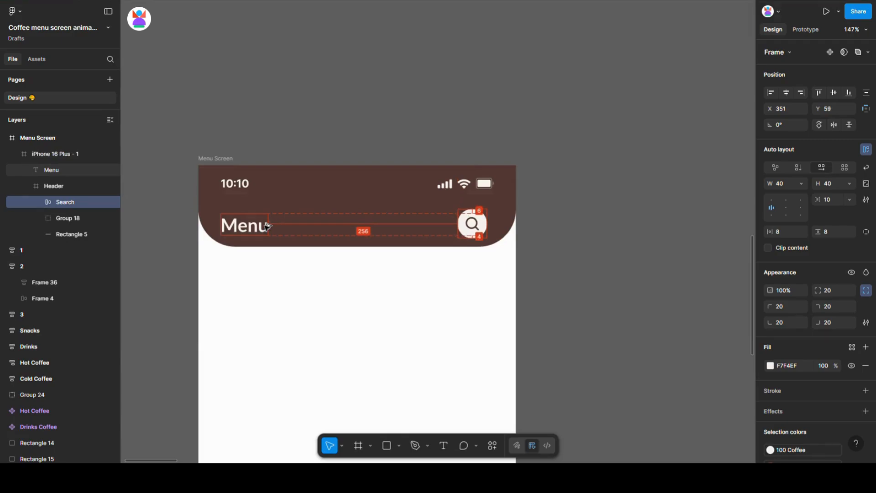
{"action": "key", "text": "Left"}
{"action": "key", "text": "Down"}
{"action": "key", "text": "shift+Right"}
- Draw a full-width rectangle of about 430 × 477 over the lower half of Menu Screen, at about Y 466
{"action": "scroll", "coordinate": [462, 291], "scroll_direction": "down", "scroll_amount": 5}
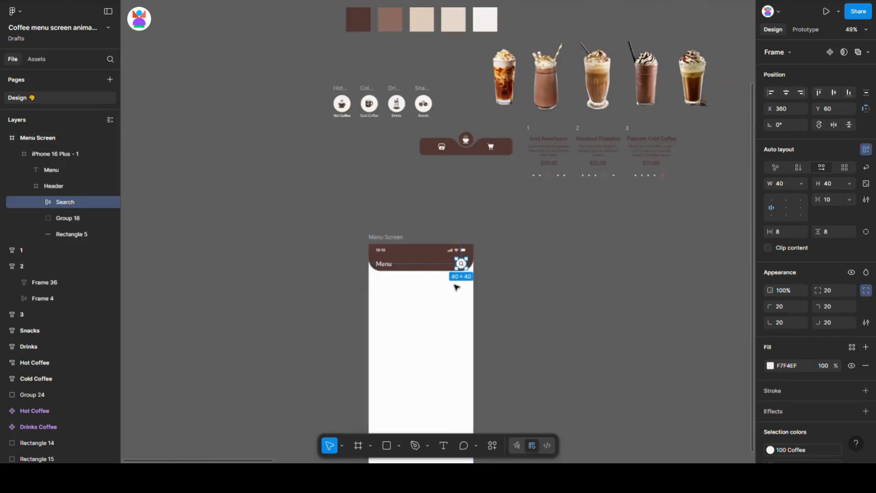
{"action": "left_click", "coordinate": [587, 291]}
{"action": "left_click_drag", "start_coordinate": [593, 296], "coordinate": [561, 239]}
{"action": "scroll", "coordinate": [619, 264], "scroll_direction": "down", "scroll_amount": 1}
{"action": "left_click", "coordinate": [386, 445]}
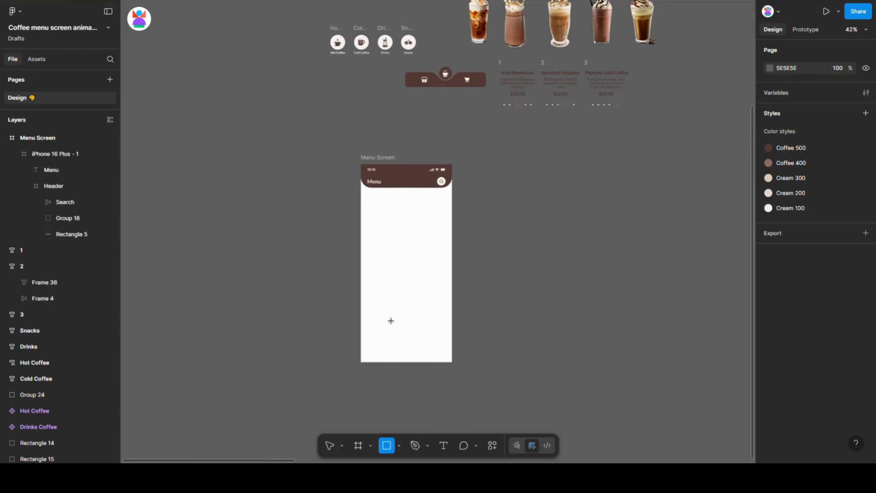
{"action": "left_click_drag", "start_coordinate": [404, 320], "coordinate": [462, 372]}
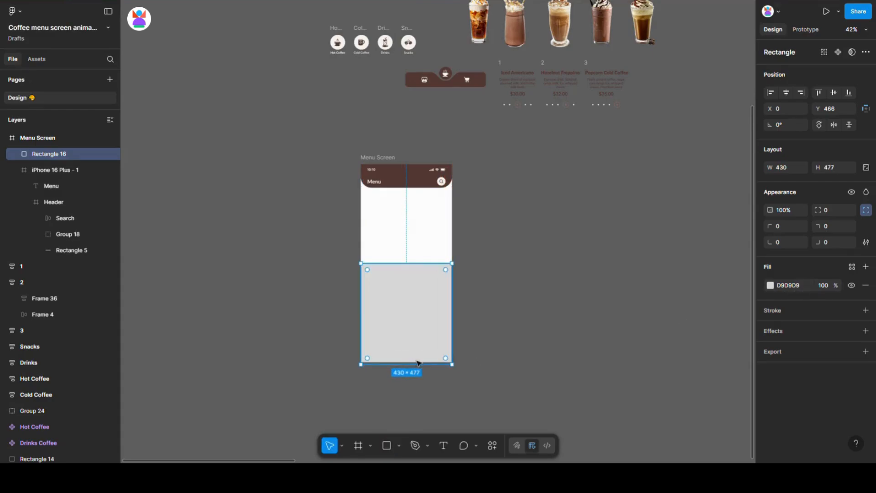
- Move the rectangle up to Y 455 in Menu Screen and fill it with the Cream 300 style
{"action": "left_click_drag", "start_coordinate": [413, 342], "coordinate": [413, 338]}
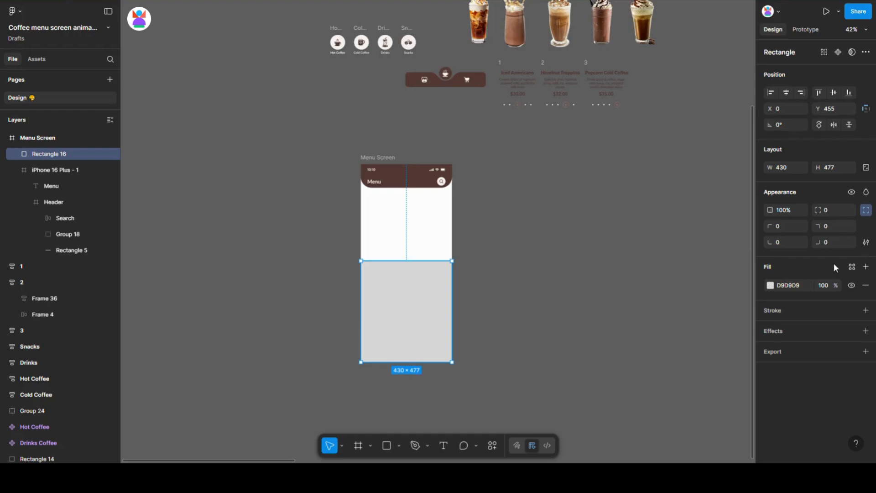
{"action": "left_click", "coordinate": [852, 267]}
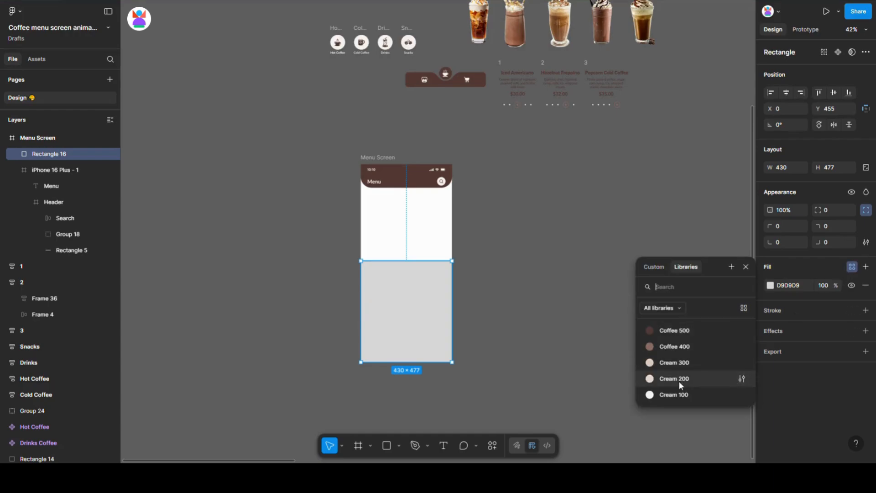
{"action": "left_click", "coordinate": [684, 364]}
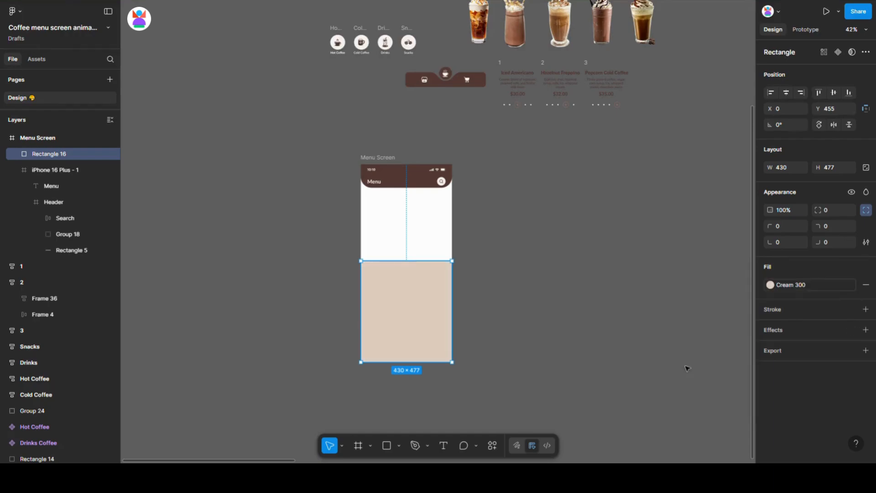
- Draw a circle of about 482 × 482 over the rectangle's top edge and paste it inside Menu Screen at X -26, Y 208
{"action": "left_click", "coordinate": [399, 445]}
{"action": "left_click", "coordinate": [395, 385]}
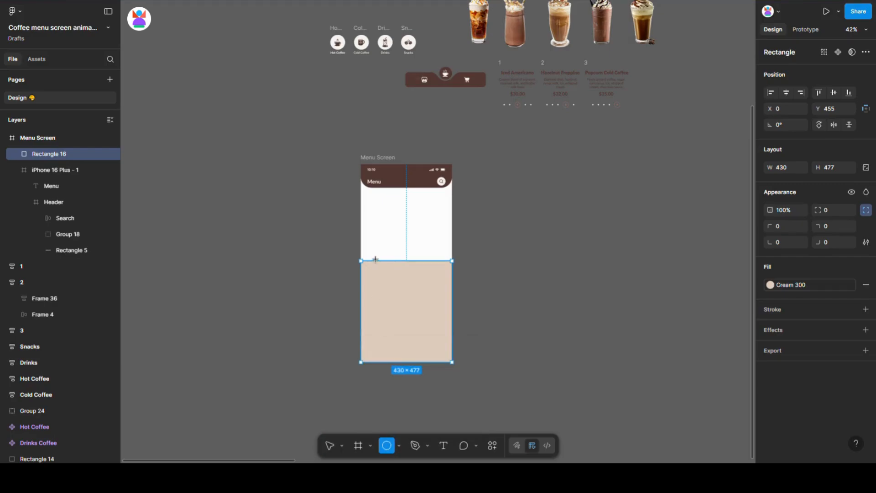
{"action": "mouse_move", "coordinate": [354, 219]}
{"action": "left_mouse_down"}
{"action": "mouse_move", "coordinate": [464, 294]}
{"action": "mouse_move", "coordinate": [417, 286]}
{"action": "left_mouse_up"}
{"action": "key", "text": "ctrl+x"}
{"action": "left_click", "coordinate": [417, 299]}
{"action": "key", "text": "ctrl+v"}
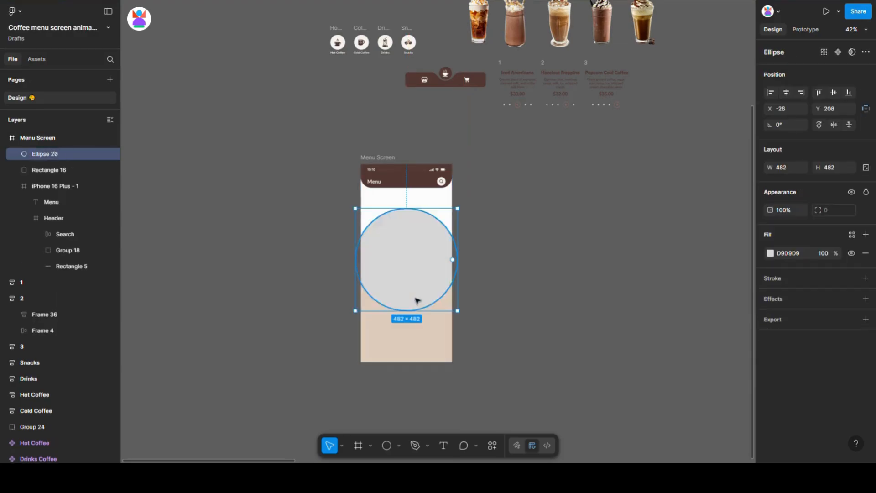
- Fill the circle with the Cream 300 style and move it down to Y 248
{"action": "left_click", "coordinate": [852, 234]}
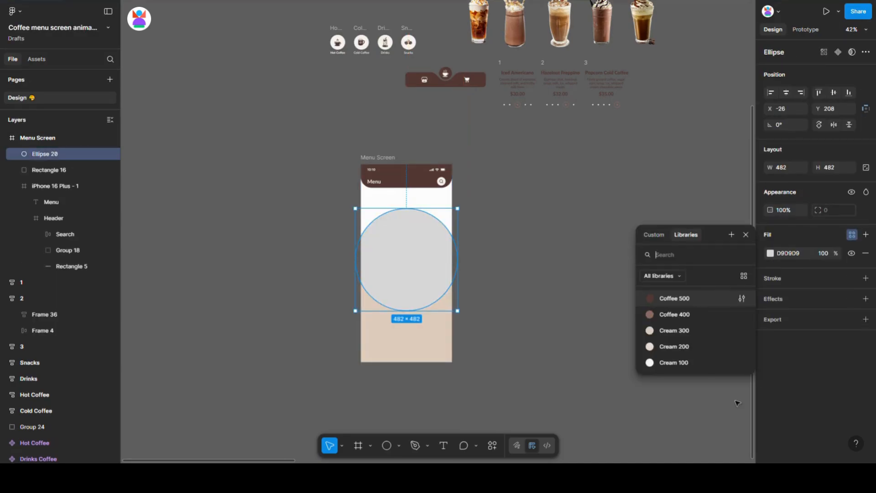
{"action": "left_click", "coordinate": [689, 334]}
{"action": "left_click", "coordinate": [502, 325]}
{"action": "left_click_drag", "start_coordinate": [411, 269], "coordinate": [413, 280]}
- Duplicate the cream circle, enlarge the lower one about its centre to 686 × 686 and fill it with Coffee 400
{"action": "key", "text": "ctrl+d"}
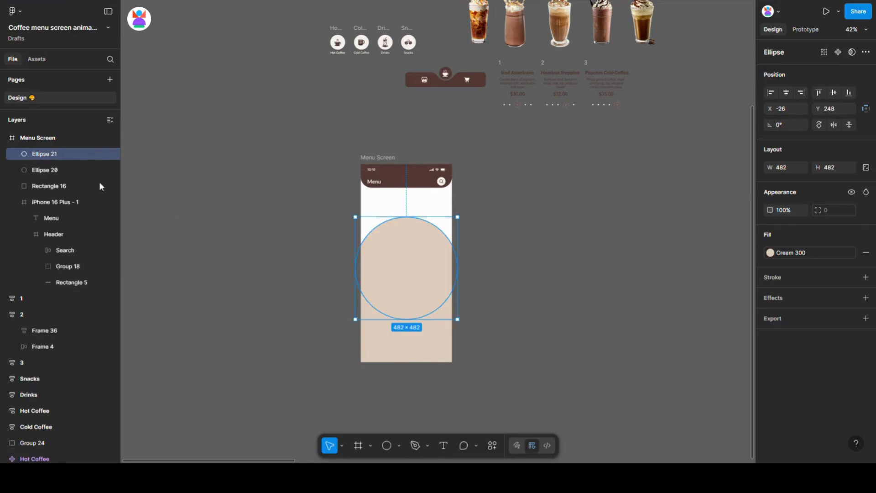
{"action": "left_click", "coordinate": [75, 171]}
{"action": "left_click_drag", "start_coordinate": [420, 328], "coordinate": [421, 349]}
{"action": "left_click", "coordinate": [816, 253]}
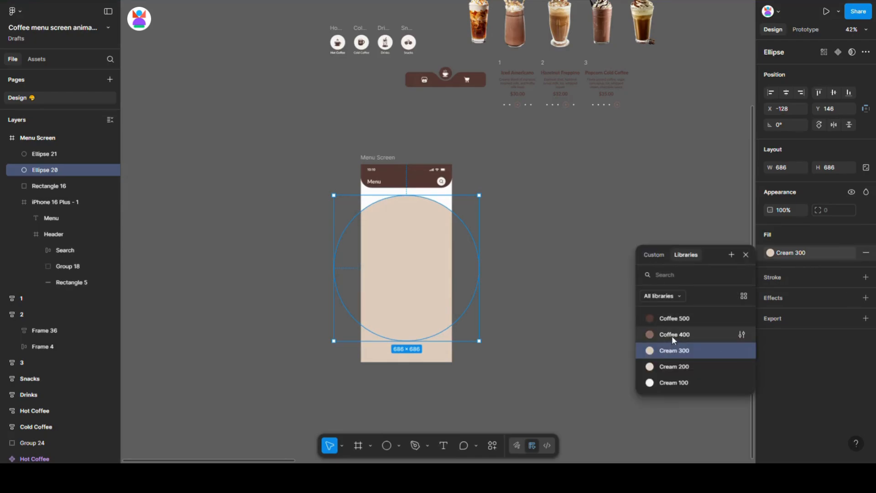
{"action": "left_click", "coordinate": [672, 336]}
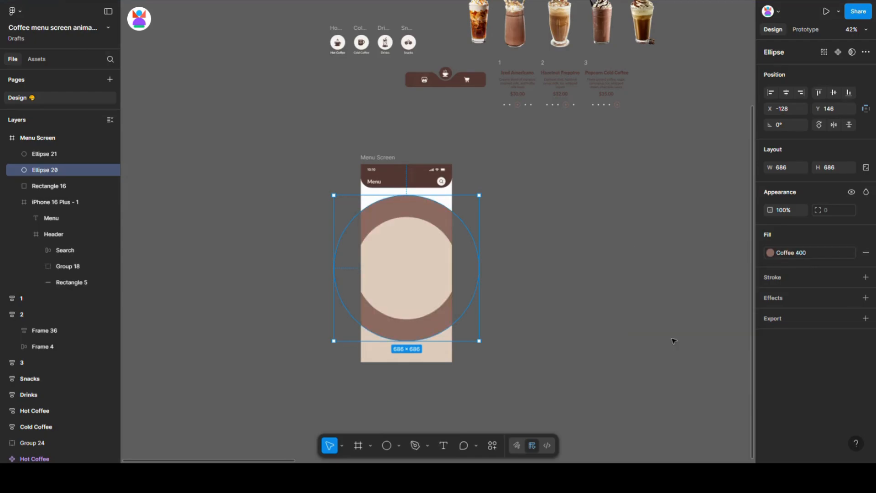
- Send the large Coffee 400 circle to the back of Menu Screen
{"action": "left_click", "coordinate": [549, 277]}
{"action": "left_click", "coordinate": [446, 327]}
{"action": "key", "text": "ctrl+shift+bracketleft"}
- Shrink the front Cream 300 circle about its centre to 458 × 458
{"action": "scroll", "coordinate": [410, 272], "scroll_direction": "up", "scroll_amount": 1}
{"action": "left_click", "coordinate": [409, 270]}
{"action": "left_click_drag", "start_coordinate": [413, 223], "coordinate": [413, 225]}
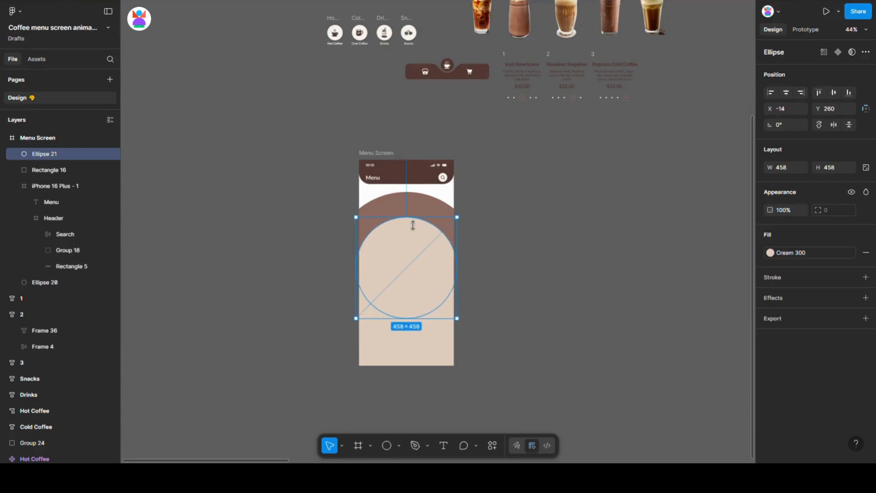
{"action": "left_click", "coordinate": [44, 282]}
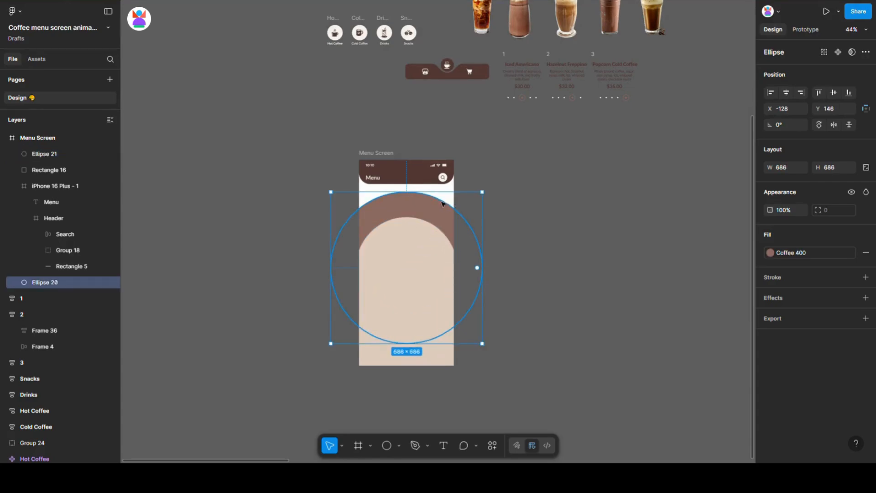
{"action": "left_click", "coordinate": [555, 223]}
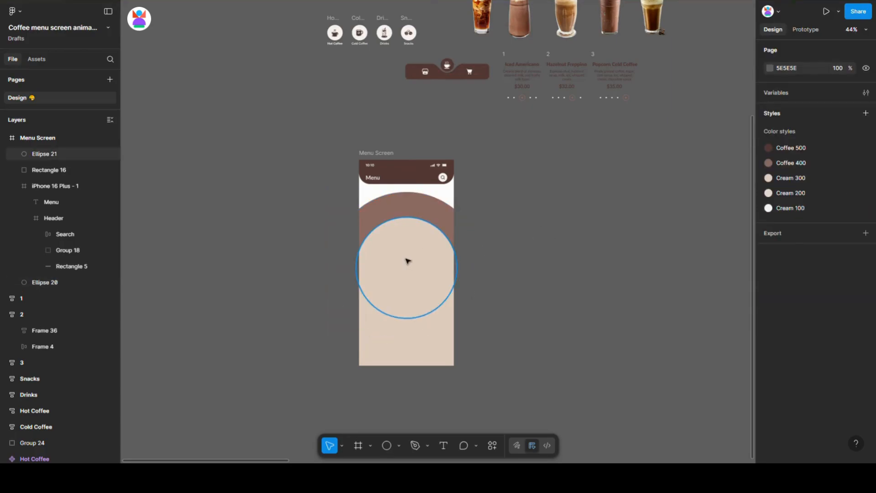
- Move the Cream 300 circle down 30 px to Y 290
{"action": "left_click", "coordinate": [409, 237]}
{"action": "key", "text": "shift+Down"}
{"action": "key", "text": "shift+Down"}
{"action": "key", "text": "shift+Down"}
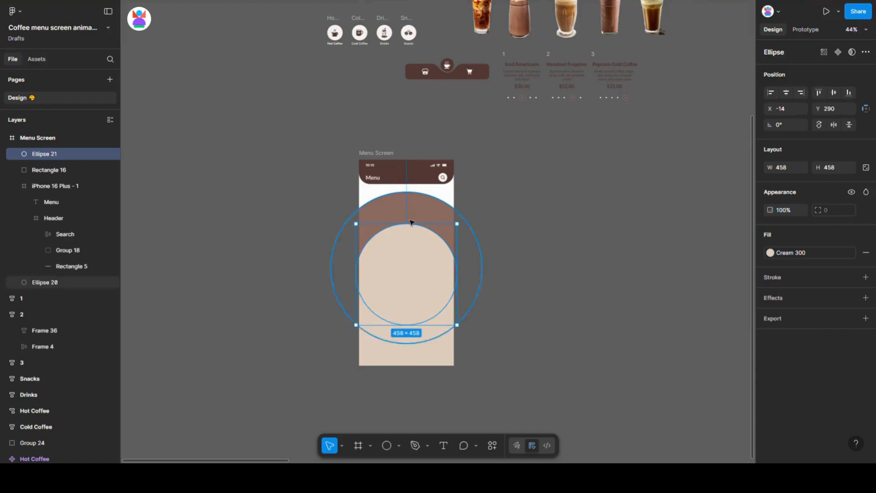
- Nudge the large Coffee 400 circle down 4 px to Y 150, leaving 40 px below the header
{"action": "scroll", "coordinate": [412, 222], "scroll_direction": "up", "scroll_amount": 3}
{"action": "left_click", "coordinate": [429, 207]}
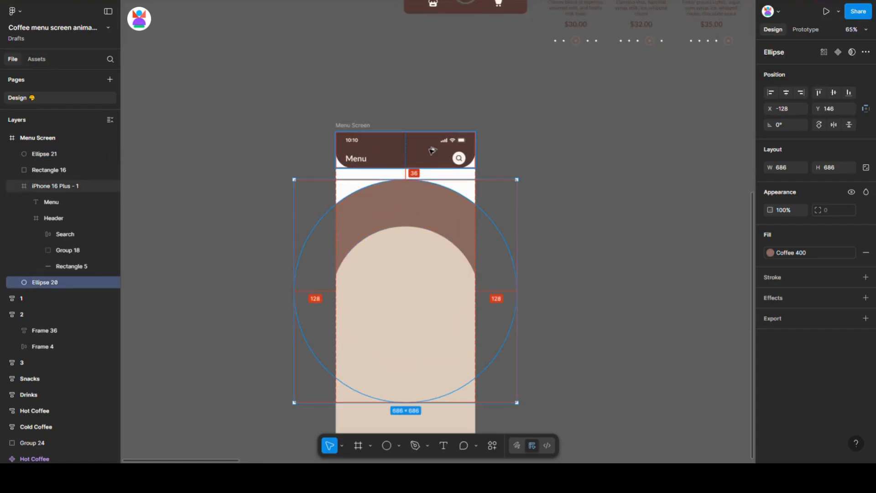
{"action": "key", "text": "Down"}
{"action": "key", "text": "Down"}
{"action": "key", "text": "Down"}
{"action": "key", "text": "Down"}
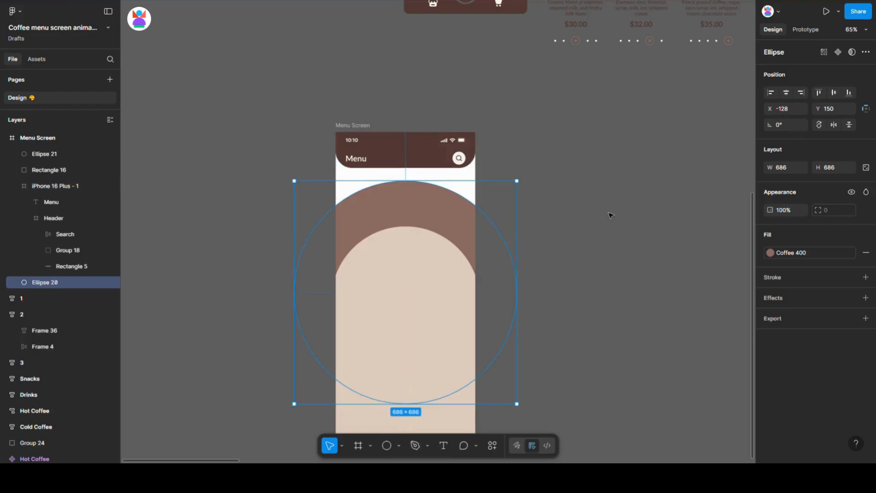
{"action": "left_click", "coordinate": [611, 215]}
- Move the four category icons into Menu Screen over the brown arc and position them at Y 190
{"action": "scroll", "coordinate": [607, 256], "scroll_direction": "down", "scroll_amount": 4}
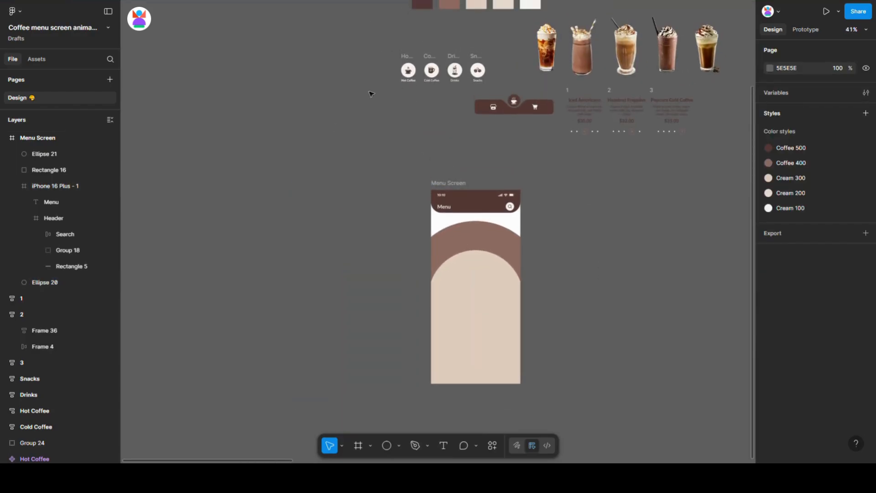
{"action": "left_click_drag", "start_coordinate": [375, 48], "coordinate": [490, 242]}
{"action": "scroll", "coordinate": [489, 240], "scroll_direction": "up", "scroll_amount": 5}
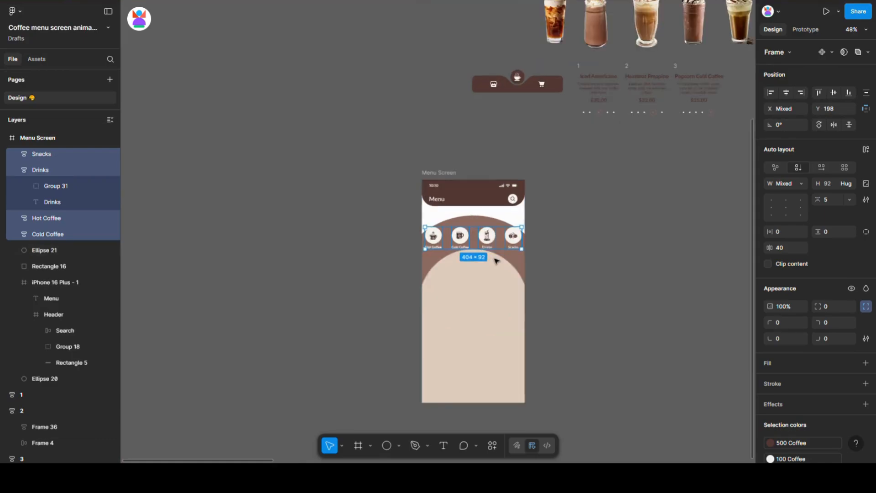
{"action": "key", "text": "Down"}
{"action": "key", "text": "Down"}
{"action": "key", "text": "shift+Up"}
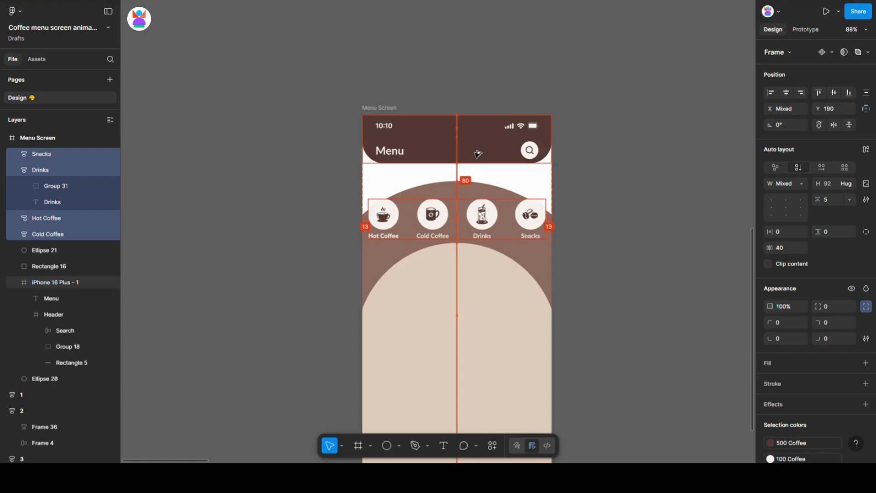
- Move the Hot Coffee and Snacks icons down together to Y 230 so the row follows the arc
{"action": "left_click", "coordinate": [395, 221]}
{"action": "left_click", "coordinate": [528, 221], "text": "shift"}
{"action": "key", "text": "shift+Down"}
{"action": "key", "text": "shift+Down"}
{"action": "key", "text": "shift+Down"}
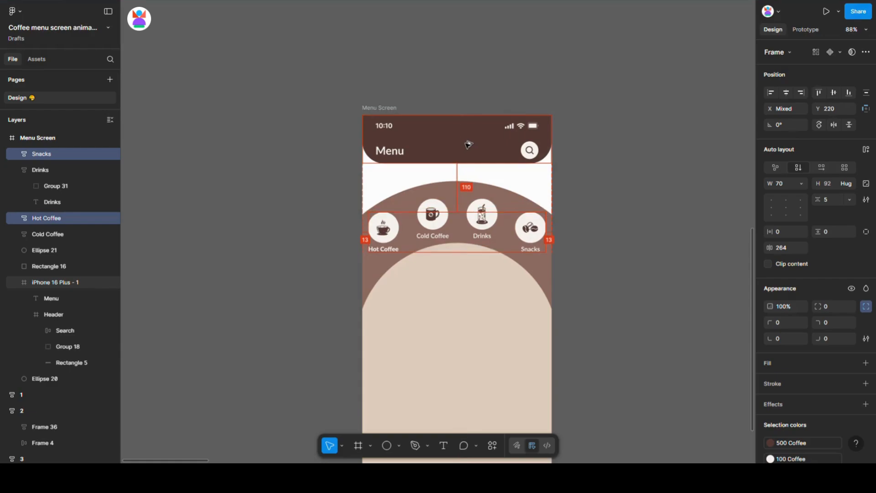
{"action": "key", "text": "shift+Down"}
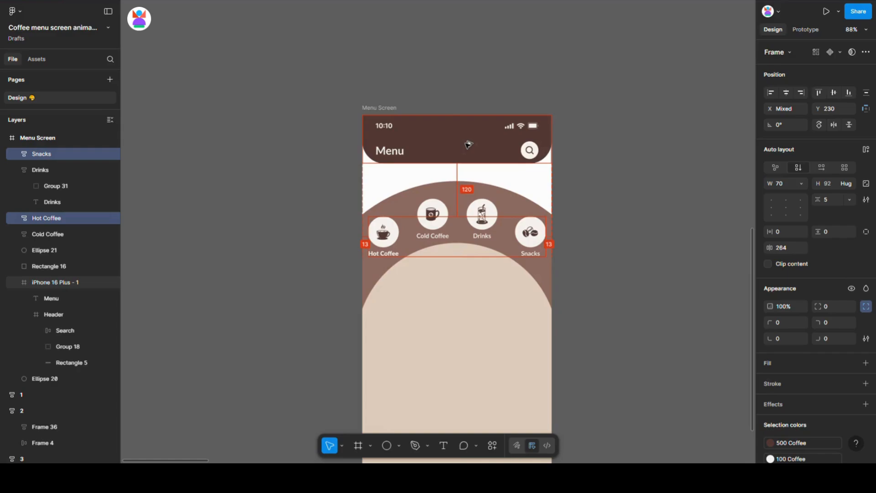
{"action": "left_click", "coordinate": [652, 218]}
- Duplicate the Coffee 400 circle and trim it to a thin arc above Hot Coffee, with start -118.83°, sweep -4.08% and ratio 96.16%
{"action": "scroll", "coordinate": [650, 222], "scroll_direction": "down", "scroll_amount": 1}
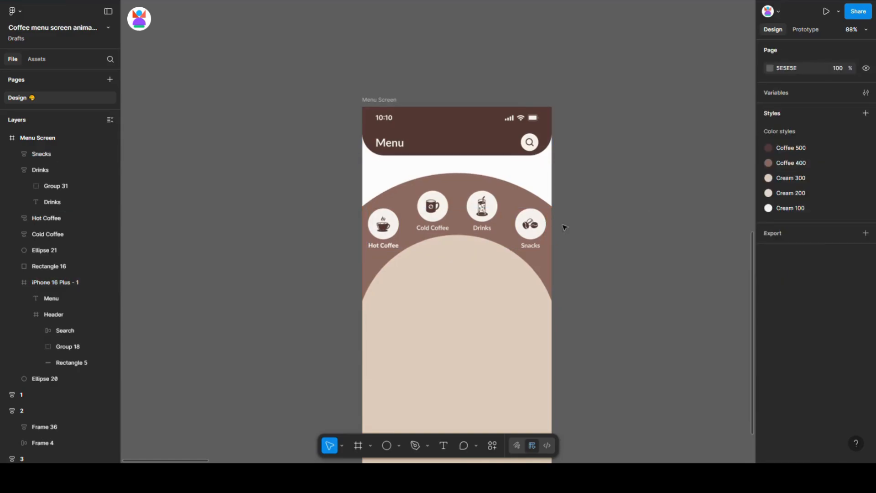
{"action": "left_click", "coordinate": [488, 187]}
{"action": "key", "text": "ctrl+d"}
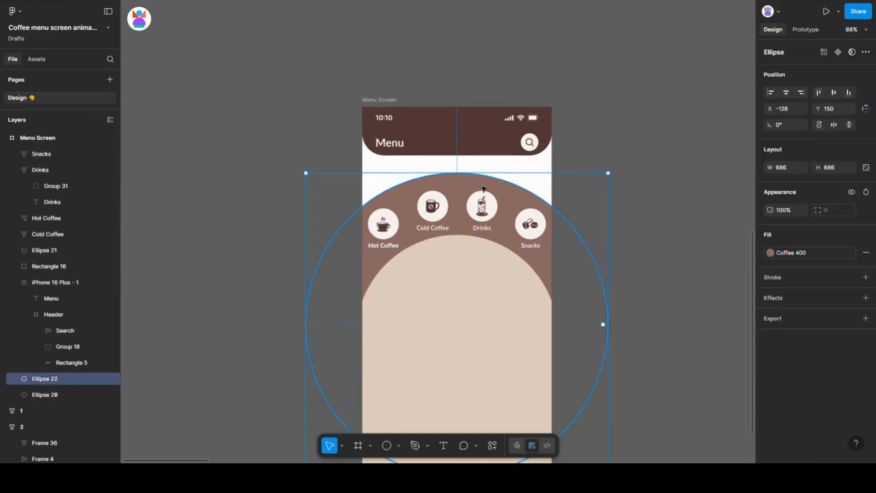
{"action": "scroll", "coordinate": [488, 194], "scroll_direction": "down", "scroll_amount": 3}
{"action": "left_click_drag", "start_coordinate": [603, 246], "coordinate": [545, 297]}
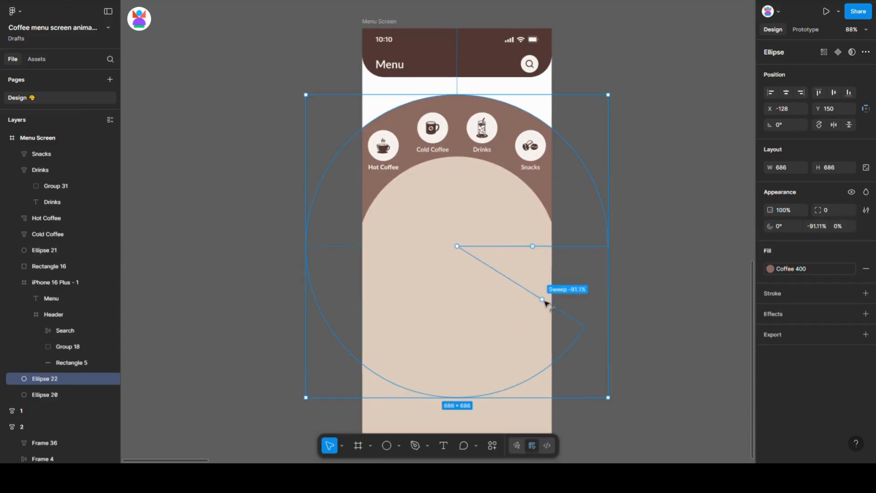
{"action": "left_click_drag", "start_coordinate": [537, 242], "coordinate": [403, 144]}
{"action": "left_click_drag", "start_coordinate": [461, 171], "coordinate": [385, 170]}
{"action": "left_click_drag", "start_coordinate": [458, 247], "coordinate": [380, 127]}
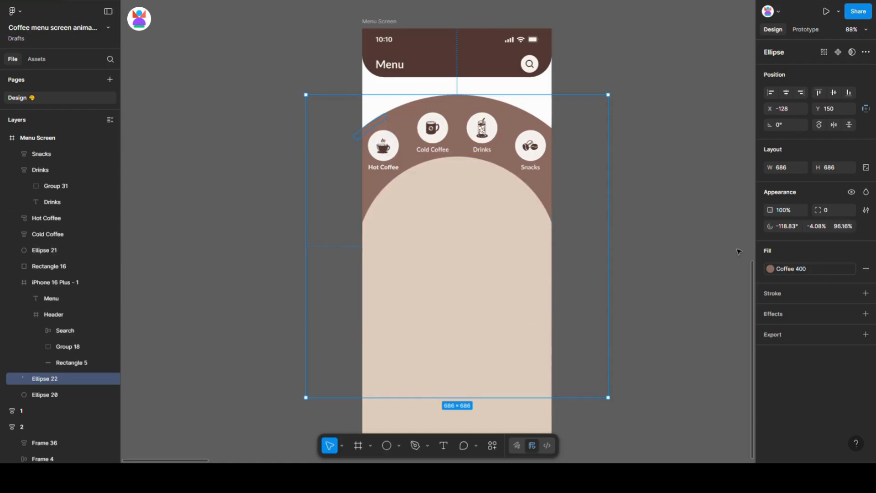
- Fill the thin arc with Cream 200 and shift its start angle to -115.95°
{"action": "left_click", "coordinate": [804, 269]}
{"action": "left_click", "coordinate": [704, 383]}
{"action": "left_click", "coordinate": [679, 327]}
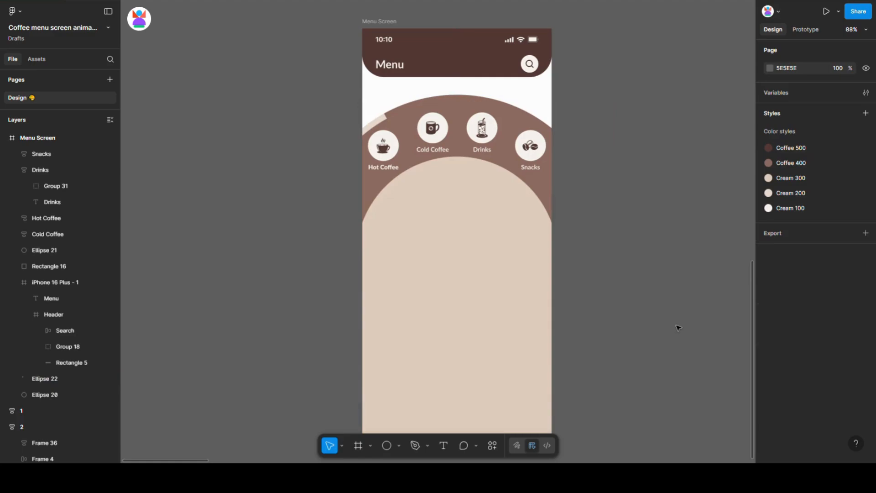
{"action": "scroll", "coordinate": [598, 197], "scroll_direction": "up", "scroll_amount": 3}
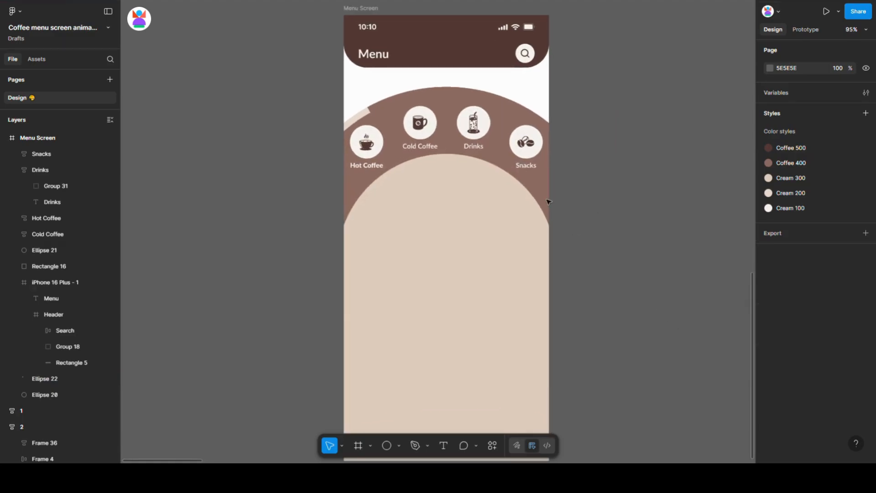
{"action": "left_click", "coordinate": [365, 118]}
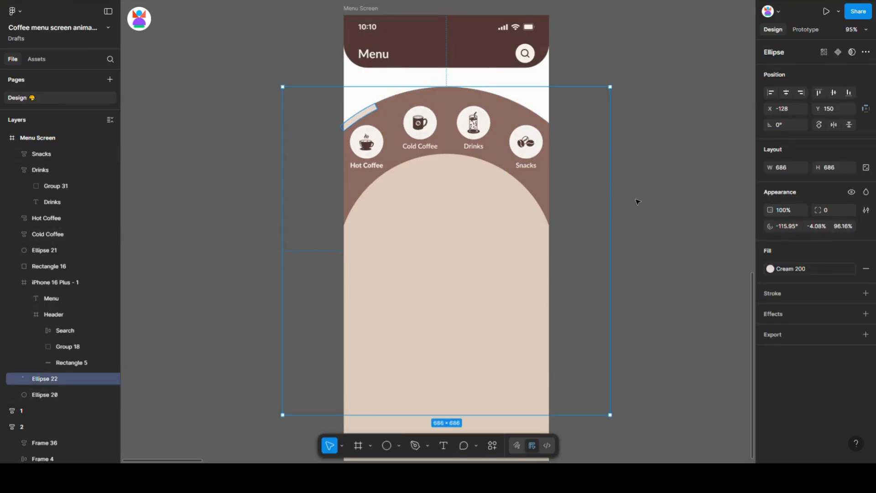
{"action": "left_click", "coordinate": [652, 198]}
- Move the Hot Coffee icon inward to X 23, Y 225 and the Snacks icon to X 337, Y 225
{"action": "left_click_drag", "start_coordinate": [383, 138], "coordinate": [388, 139]}
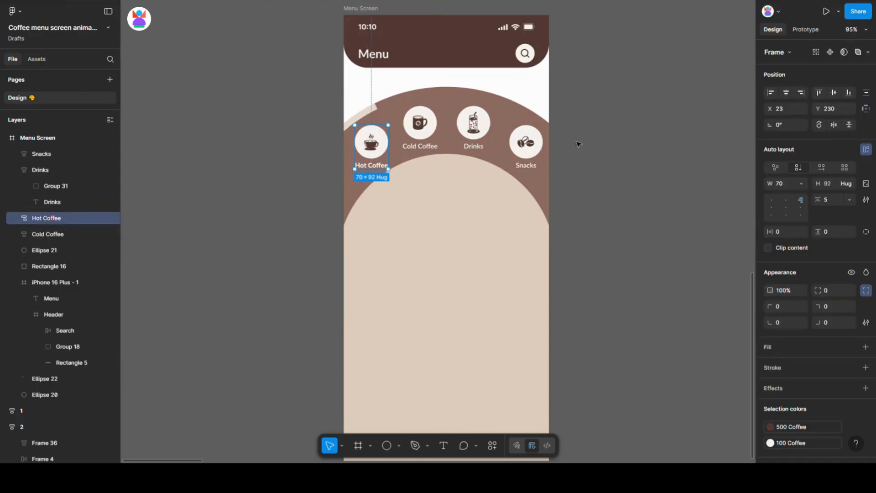
{"action": "left_click", "coordinate": [530, 150]}
{"action": "left_click_drag", "start_coordinate": [531, 150], "coordinate": [531, 149]}
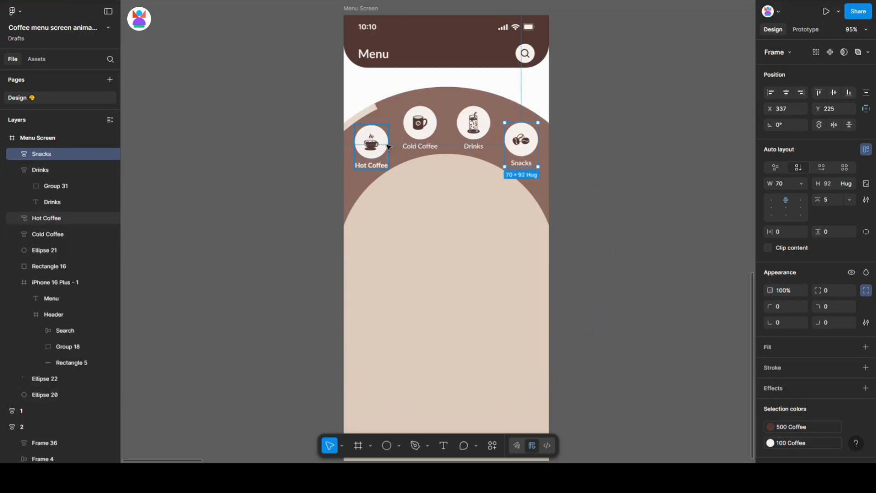
{"action": "left_click", "coordinate": [386, 145]}
{"action": "key", "text": "Up"}
{"action": "key", "text": "Up"}
{"action": "key", "text": "Up"}
{"action": "key", "text": "Up"}
{"action": "key", "text": "Up"}
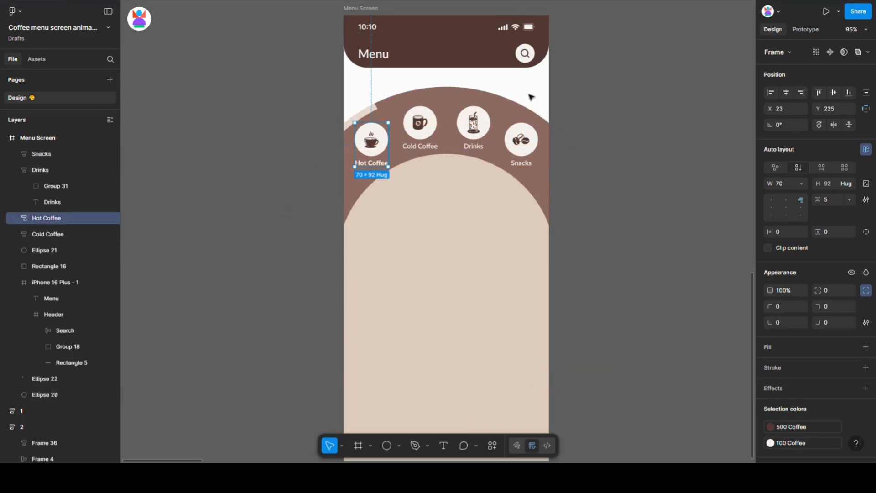
{"action": "left_click", "coordinate": [648, 157]}
- Add an iPhone 16 Plus frame beside Menu Screen and resize it to 1200 × 650
{"action": "scroll", "coordinate": [648, 159], "scroll_direction": "down", "scroll_amount": 5}
{"action": "scroll", "coordinate": [648, 159], "scroll_direction": "down", "scroll_amount": 2}
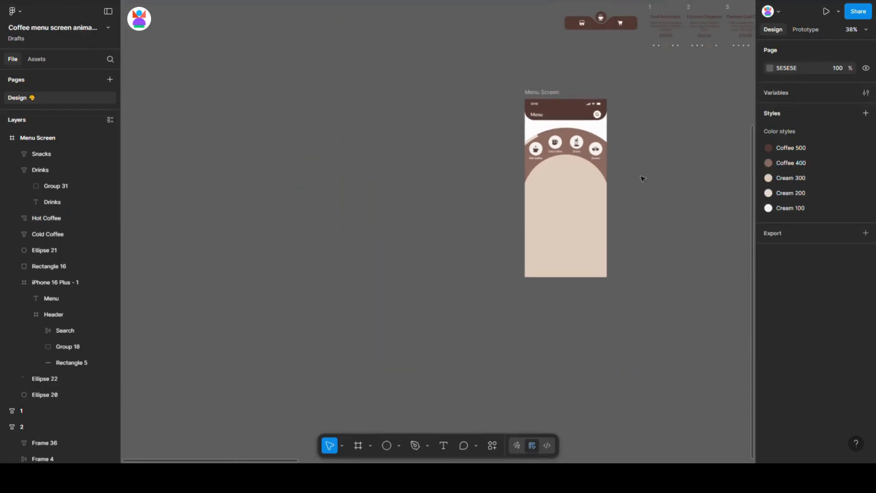
{"action": "left_click_drag", "start_coordinate": [716, 136], "coordinate": [524, 242]}
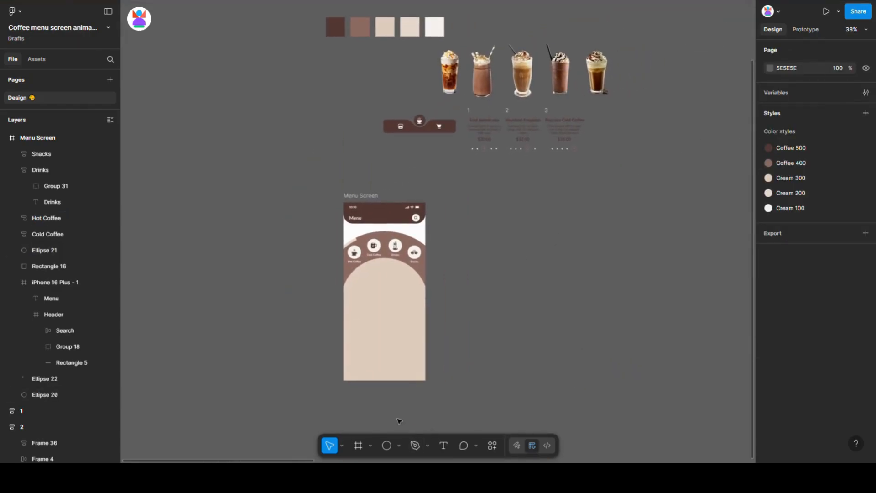
{"action": "left_click", "coordinate": [356, 446]}
{"action": "left_click", "coordinate": [781, 165]}
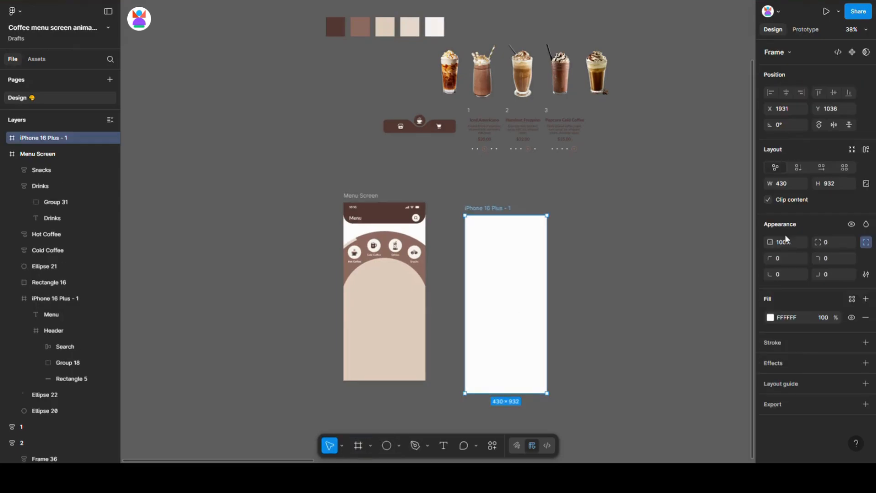
{"action": "left_click", "coordinate": [787, 188]}
{"action": "type", "text": "1200"}
{"action": "key", "text": "Tab"}
{"action": "type", "text": "650"}
{"action": "key", "text": "Return"}
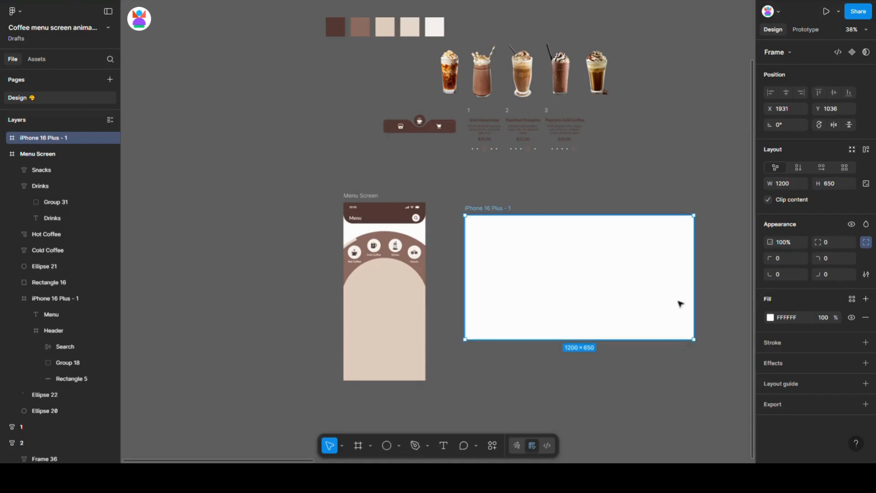
- Remove the new frame's fill and give it a black 000000 inside stroke of weight 1
{"action": "scroll", "coordinate": [595, 270], "scroll_direction": "down", "scroll_amount": 3}
{"action": "left_click", "coordinate": [868, 318]}
{"action": "left_click", "coordinate": [775, 321]}
{"action": "left_click", "coordinate": [771, 338]}
- Move the 1200 × 650 frame into Menu Screen, centred horizontally at X -385, and align it to the bottom at Y 282
{"action": "mouse_move", "coordinate": [546, 161]}
{"action": "left_mouse_down"}
{"action": "mouse_move", "coordinate": [472, 226]}
{"action": "mouse_move", "coordinate": [401, 219]}
{"action": "mouse_move", "coordinate": [401, 204]}
{"action": "mouse_move", "coordinate": [391, 202]}
{"action": "left_mouse_up"}
{"action": "left_click", "coordinate": [848, 93]}
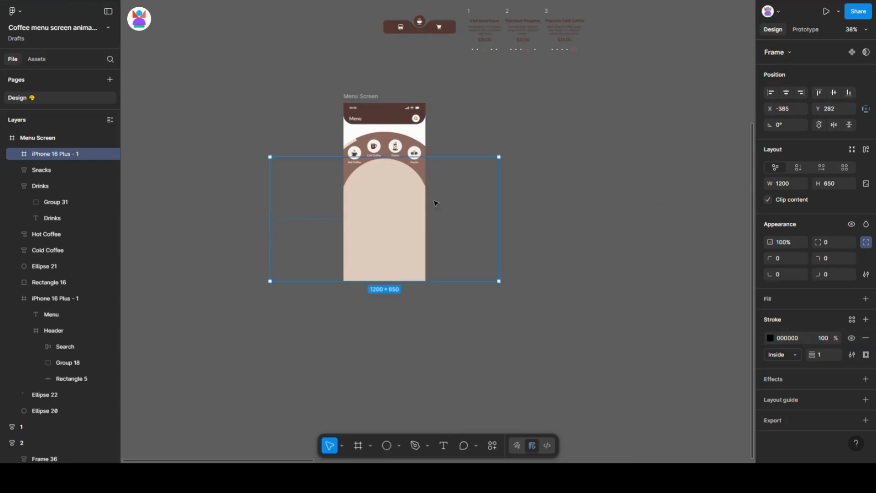
- Lower the wide frame's upper edge to meet the top of the cream arch, making it 1200 × 642 at Y 290
{"action": "scroll", "coordinate": [368, 186], "scroll_direction": "up", "scroll_amount": 10}
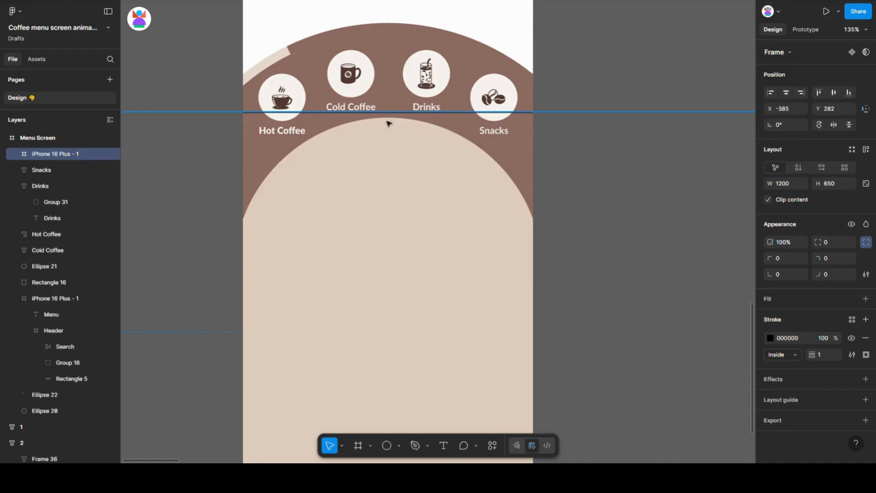
{"action": "left_click_drag", "start_coordinate": [393, 124], "coordinate": [393, 127]}
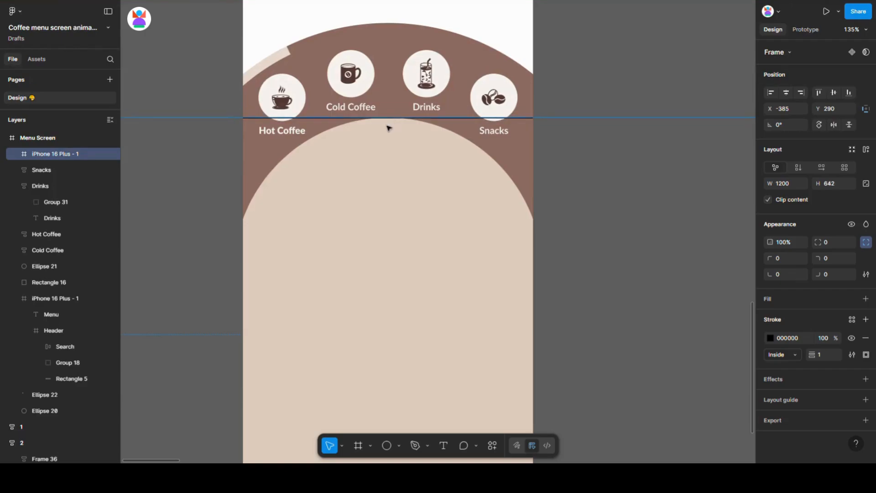
{"action": "scroll", "coordinate": [388, 128], "scroll_direction": "down", "scroll_amount": 10}
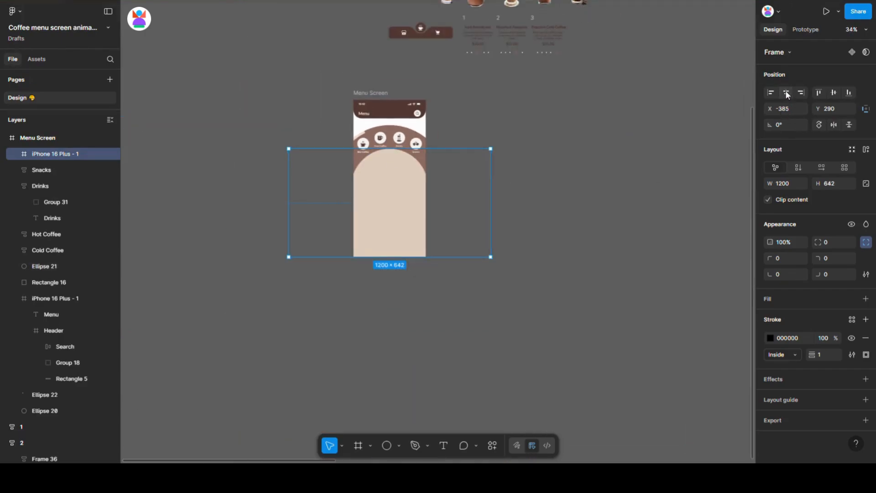
{"action": "left_click", "coordinate": [579, 280]}
- Draw a 220 × 220 circle and place it inside the wide frame at X 490, Y 112, beneath the arch's top
{"action": "scroll", "coordinate": [473, 172], "scroll_direction": "up", "scroll_amount": 2}
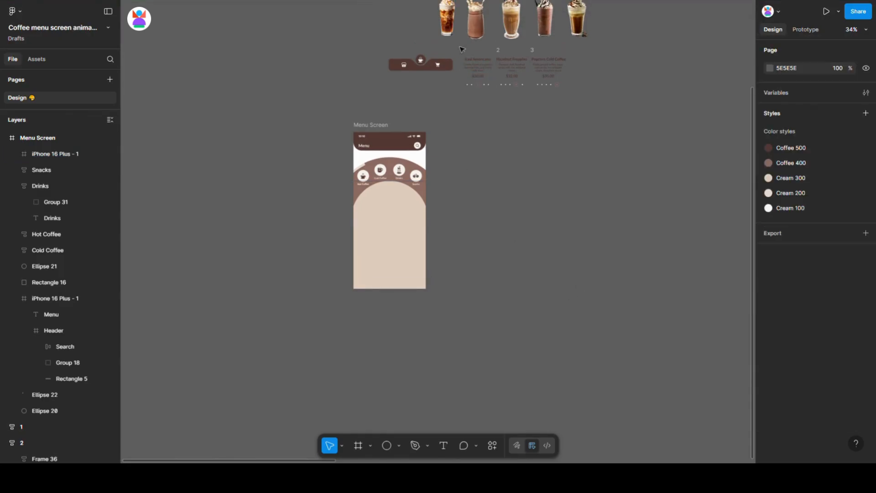
{"action": "left_click", "coordinate": [386, 446]}
{"action": "left_click", "coordinate": [459, 252]}
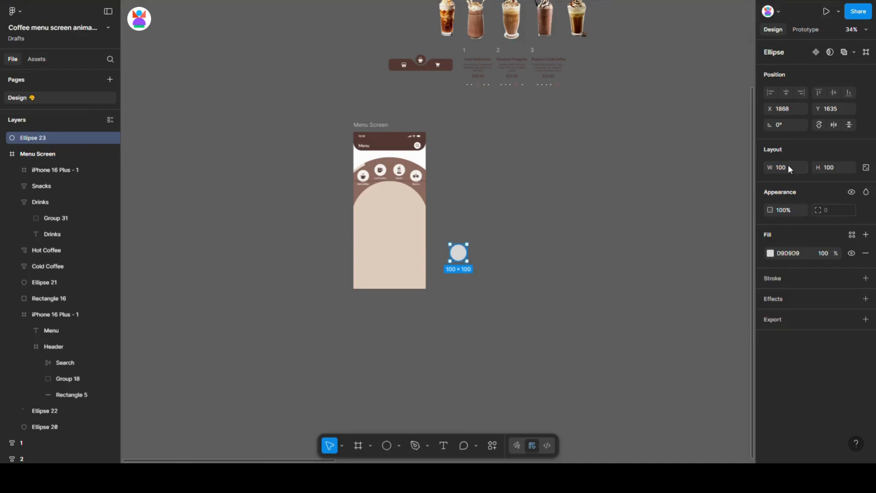
{"action": "type", "text": "220"}
{"action": "key", "text": "Return"}
{"action": "scroll", "coordinate": [368, 290], "scroll_direction": "up", "scroll_amount": 3}
{"action": "scroll", "coordinate": [368, 279], "scroll_direction": "up", "scroll_amount": 1}
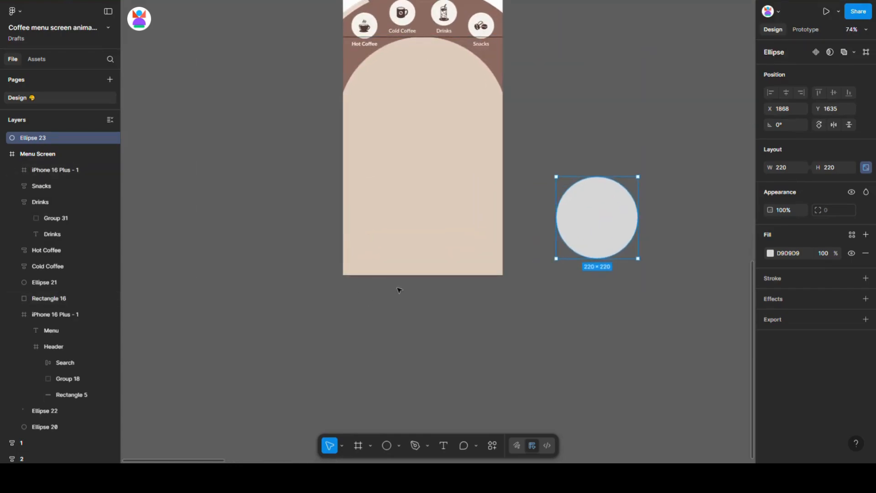
{"action": "left_click_drag", "start_coordinate": [610, 206], "coordinate": [437, 122]}
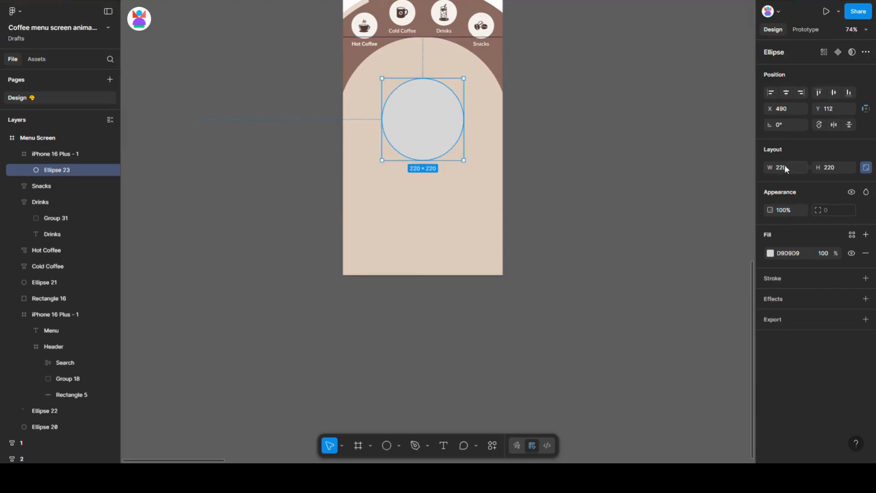
- Set the circle's size to 210 × 210 and centre it horizontally in the wide frame
{"action": "left_click", "coordinate": [783, 167]}
{"action": "type", "text": "210"}
{"action": "key", "text": "Return"}
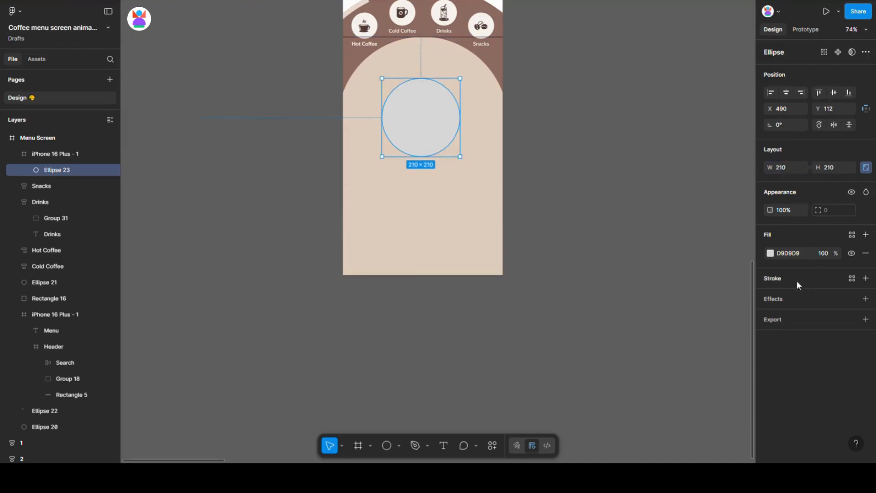
{"action": "left_click", "coordinate": [786, 93]}
- Fill the 210 × 210 circle with the Cream 200 colour style
{"action": "left_click", "coordinate": [852, 235]}
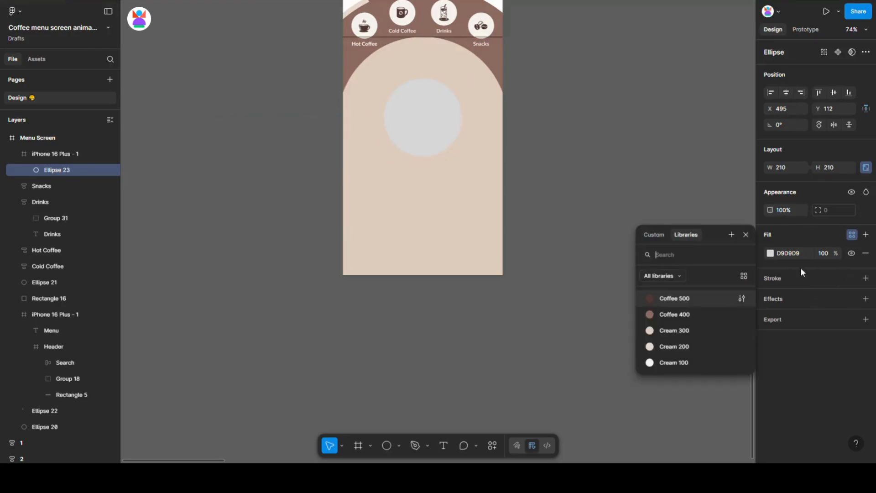
{"action": "left_click", "coordinate": [669, 349]}
{"action": "scroll", "coordinate": [394, 140], "scroll_direction": "up", "scroll_amount": 2}
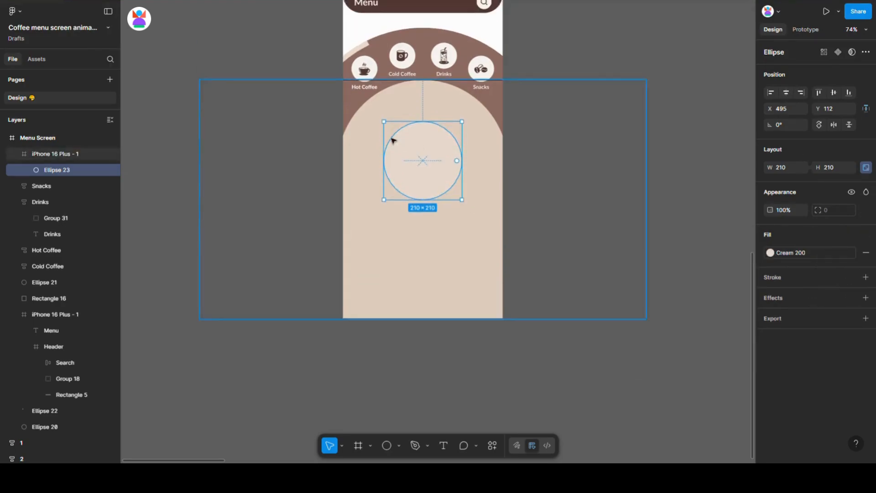
{"action": "left_click", "coordinate": [411, 223]}
{"action": "scroll", "coordinate": [374, 154], "scroll_direction": "up", "scroll_amount": 2}
{"action": "left_click", "coordinate": [456, 161]}
- Copy the middle of the five drink images onto the circle in the wide frame, at X 495, Y 12
{"action": "scroll", "coordinate": [423, 227], "scroll_direction": "down", "scroll_amount": 5}
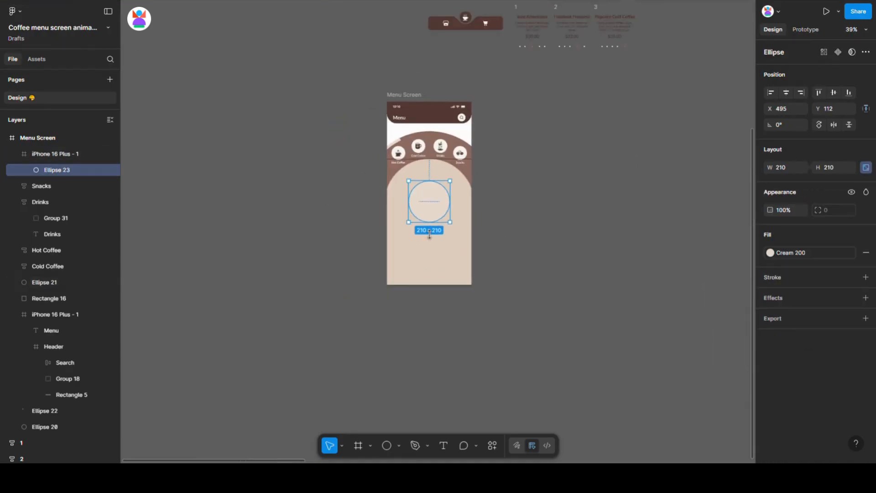
{"action": "scroll", "coordinate": [430, 234], "scroll_direction": "down", "scroll_amount": 3}
{"action": "left_click", "coordinate": [566, 235]}
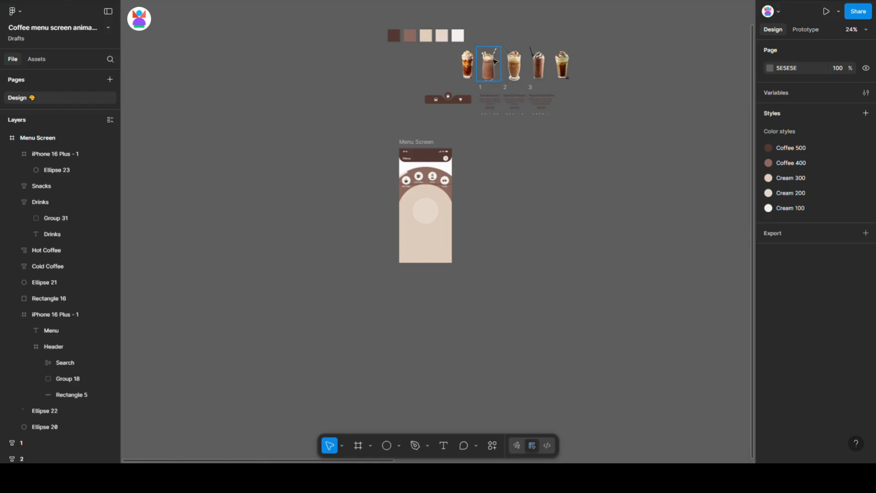
{"action": "left_click", "coordinate": [494, 61]}
{"action": "left_click", "coordinate": [519, 64]}
{"action": "left_click_drag", "start_coordinate": [521, 65], "coordinate": [430, 199]}
{"action": "scroll", "coordinate": [429, 203], "scroll_direction": "up", "scroll_amount": 2}
{"action": "scroll", "coordinate": [428, 203], "scroll_direction": "up", "scroll_amount": 5}
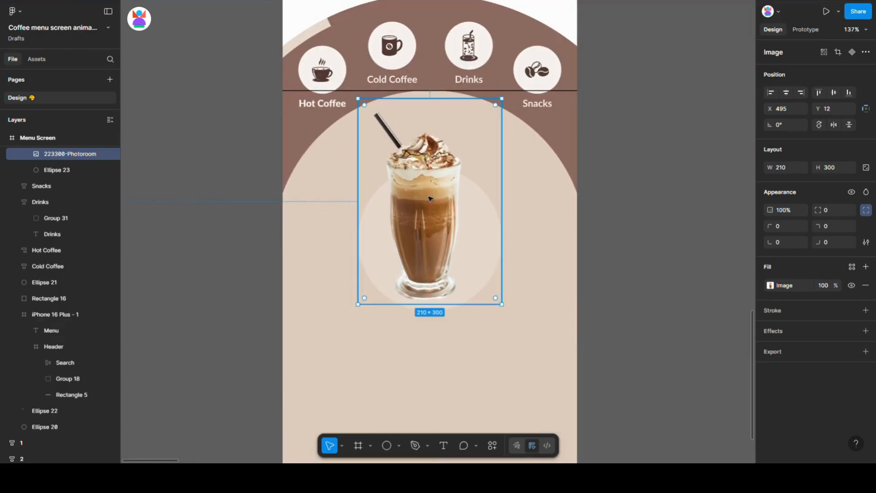
- Move the drink image up to Y 0 in the wide frame
{"action": "key", "text": "alt"}
{"action": "key", "text": "Up"}
{"action": "key", "text": "Up"}
{"action": "key", "text": "alt"}
{"action": "key", "text": "shift+Up"}
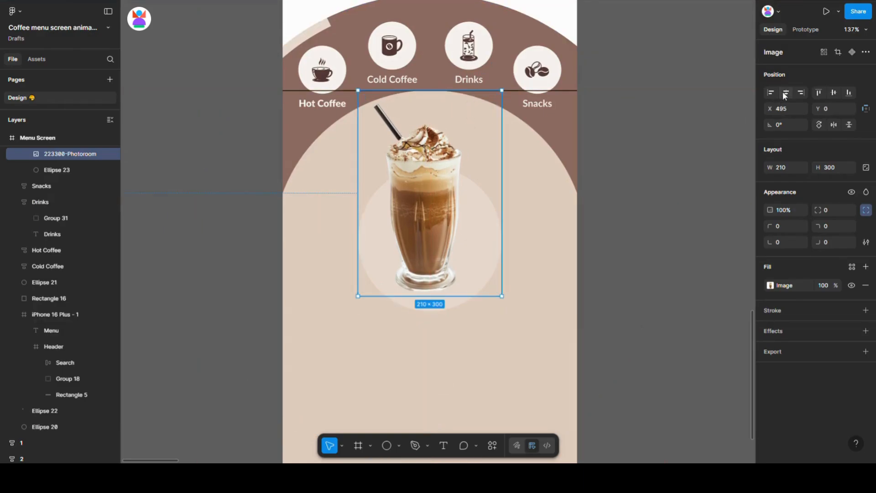
- Move the Iced Americano text block 1 into the wide frame below the drink, at X 509, Y 382
{"action": "scroll", "coordinate": [454, 235], "scroll_direction": "down", "scroll_amount": 8}
{"action": "left_click", "coordinate": [539, 125]}
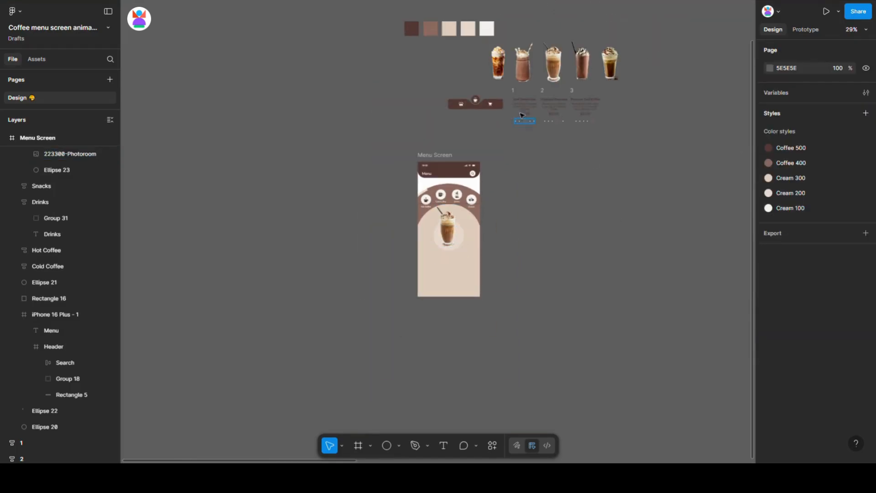
{"action": "left_click_drag", "start_coordinate": [516, 93], "coordinate": [441, 255]}
{"action": "scroll", "coordinate": [441, 254], "scroll_direction": "up", "scroll_amount": 5}
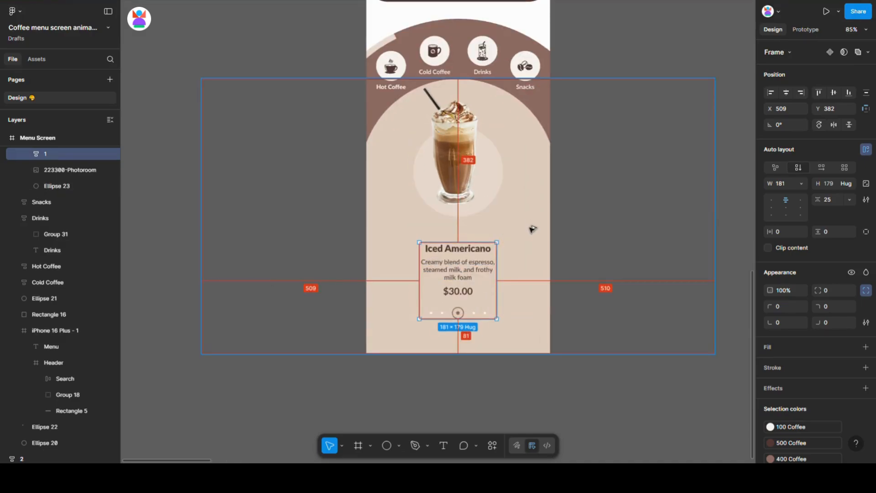
- Nudge the Iced Americano text block up to Y 352, closer to the circle
{"action": "key", "text": "shift+Up"}
{"action": "key", "text": "Up"}
{"action": "key", "text": "Up"}
{"action": "key", "text": "Up"}
{"action": "key", "text": "Up"}
{"action": "key", "text": "Up"}
{"action": "key", "text": "Up"}
{"action": "key", "text": "Up"}
{"action": "key", "text": "Up"}
{"action": "key", "text": "Up"}
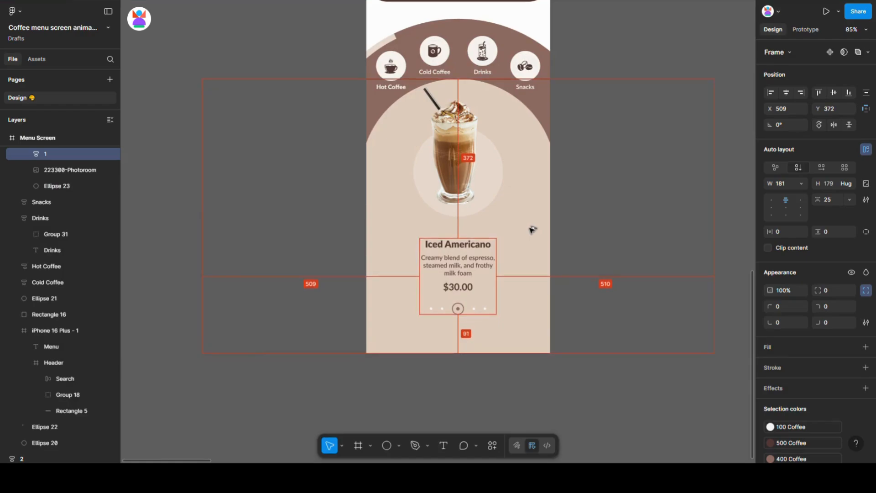
{"action": "scroll", "coordinate": [500, 244], "scroll_direction": "down", "scroll_amount": 2}
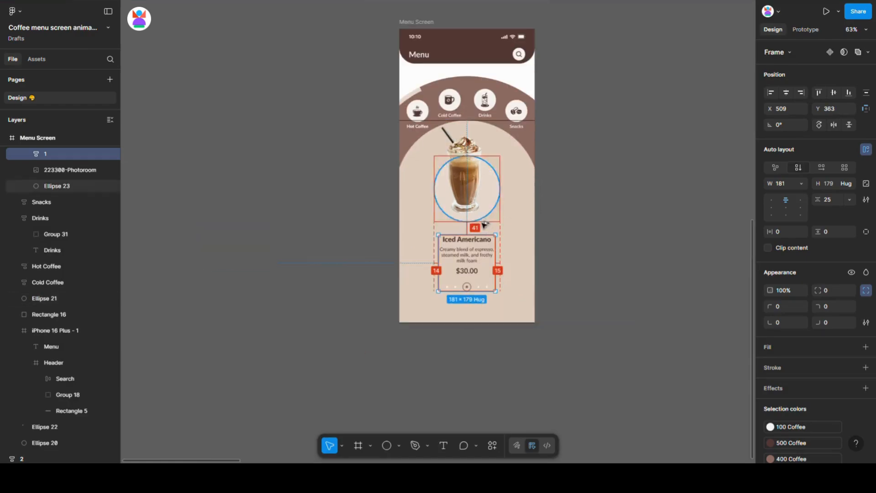
{"action": "key", "text": "Up"}
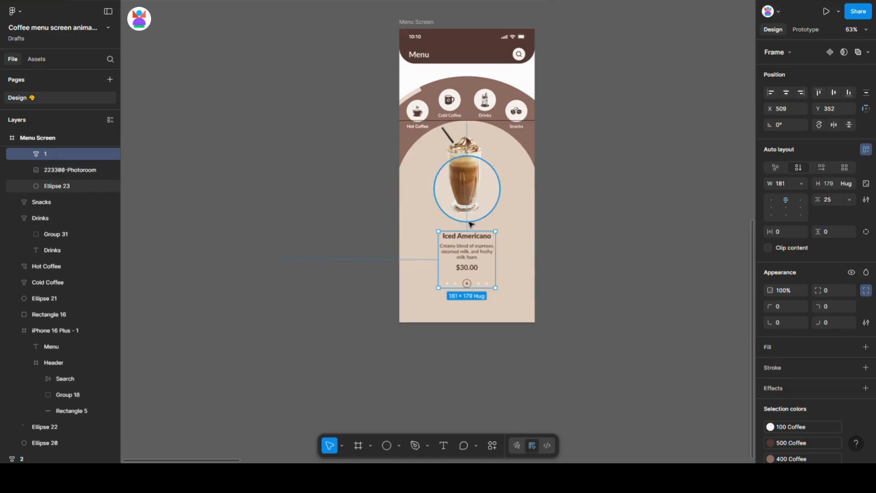
- Group the centre drink image with the circle behind it
{"action": "scroll", "coordinate": [460, 226], "scroll_direction": "down", "scroll_amount": 3}
{"action": "left_click", "coordinate": [526, 242]}
{"action": "scroll", "coordinate": [446, 225], "scroll_direction": "up", "scroll_amount": 2}
{"action": "scroll", "coordinate": [449, 225], "scroll_direction": "up", "scroll_amount": 1}
{"action": "left_click", "coordinate": [470, 201]}
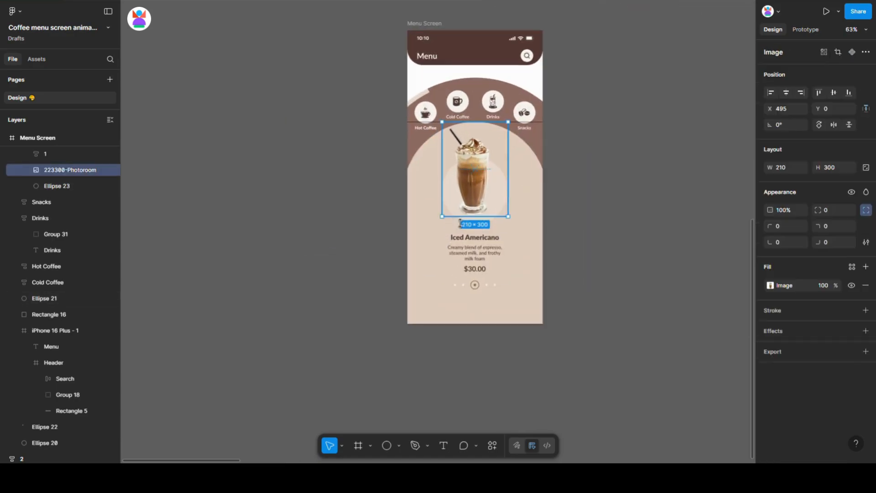
{"action": "left_click", "coordinate": [520, 248], "text": "shift"}
{"action": "key", "text": "ctrl+g"}
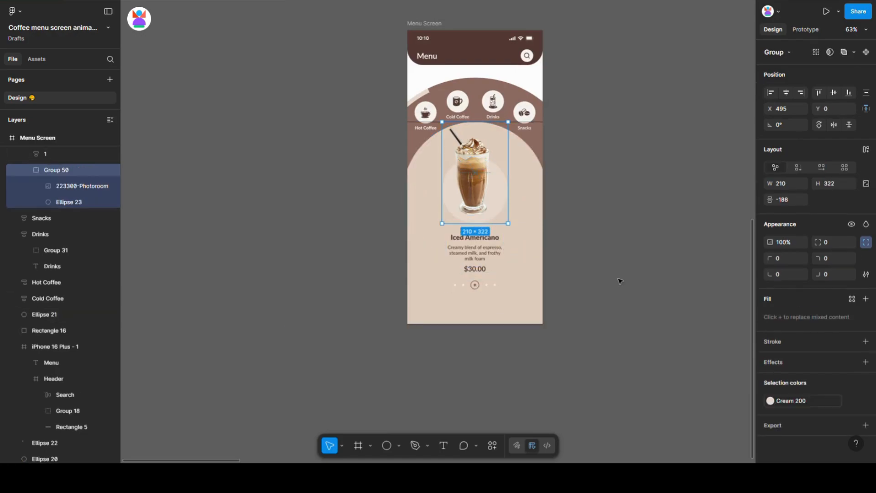
{"action": "left_click", "coordinate": [561, 363]}
- Draw a 175 × 175 circle beside Menu Screen and fill it with Cream 200
{"action": "left_click", "coordinate": [386, 446]}
{"action": "left_click", "coordinate": [621, 293]}
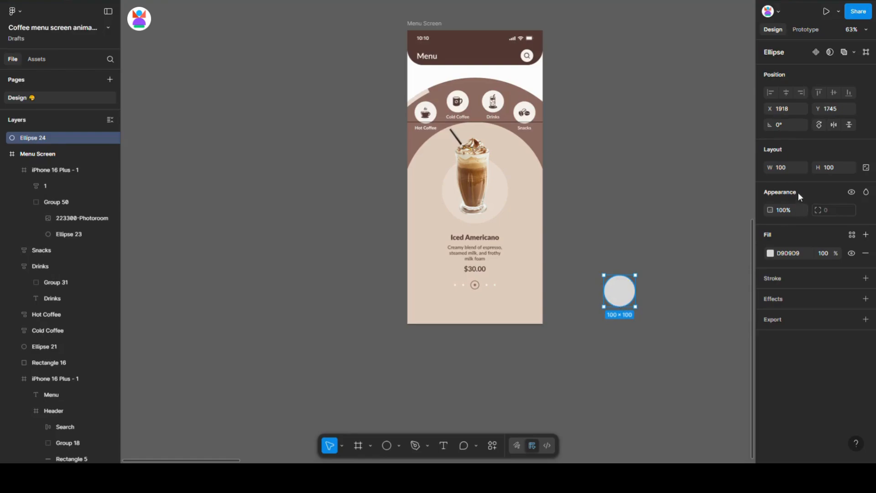
{"action": "type", "text": "175"}
{"action": "key", "text": "Tab"}
{"action": "type", "text": "175"}
{"action": "key", "text": "Return"}
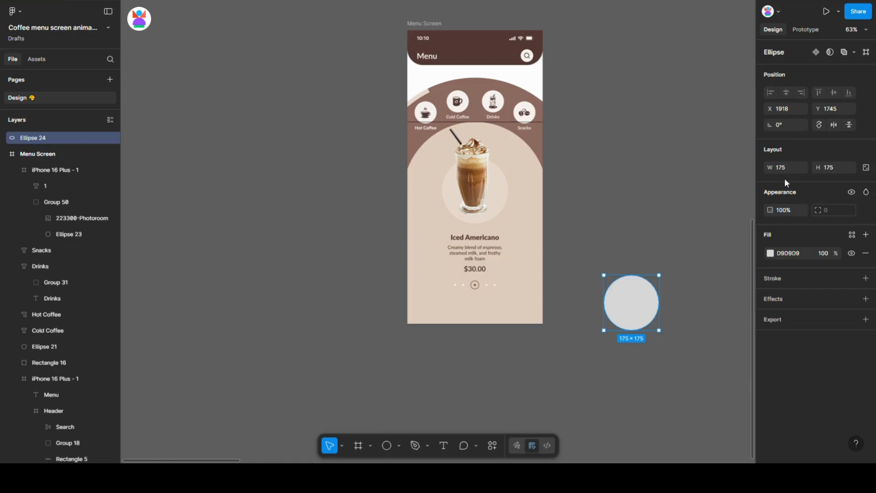
{"action": "left_click", "coordinate": [852, 235]}
{"action": "left_click", "coordinate": [712, 345]}
- Duplicate the 175 × 175 circle and place the original in the wide frame at X 320, Y 240, across Menu Screen's left edge
{"action": "left_click_drag", "start_coordinate": [639, 309], "coordinate": [703, 308]}
{"action": "left_click", "coordinate": [636, 311]}
{"action": "left_click_drag", "start_coordinate": [636, 311], "coordinate": [419, 234]}
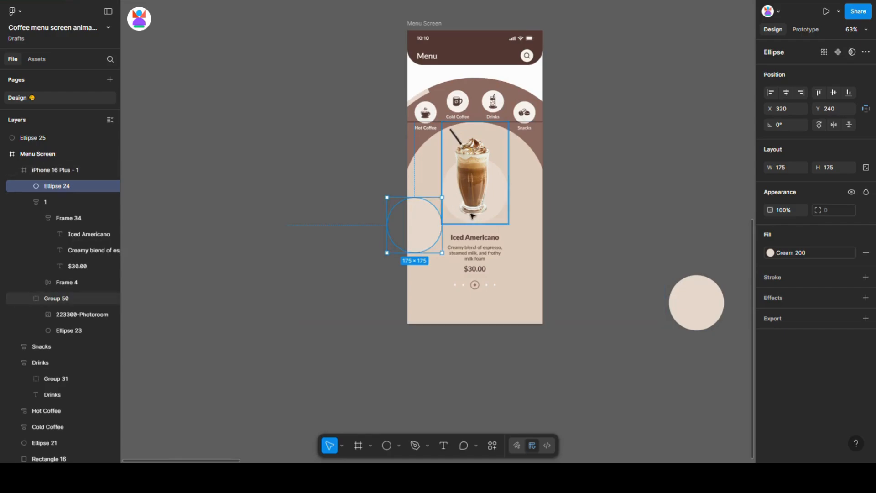
- Move the duplicate circle into the wide frame at X 705, Y 240, level with the other circle across Menu Screen's right edge
{"action": "left_click_drag", "start_coordinate": [671, 296], "coordinate": [544, 234]}
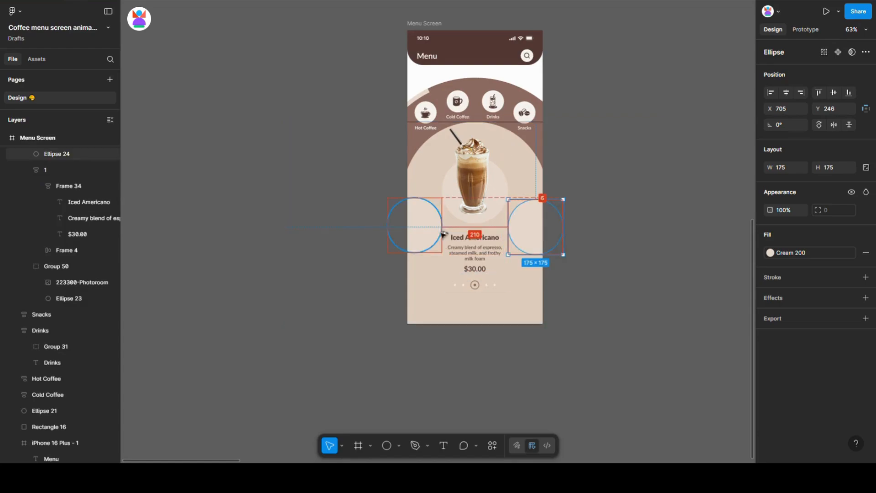
{"action": "key", "text": "Up"}
{"action": "key", "text": "Up"}
{"action": "key", "text": "Up"}
{"action": "key", "text": "Up"}
{"action": "key", "text": "Up"}
{"action": "key", "text": "Up"}
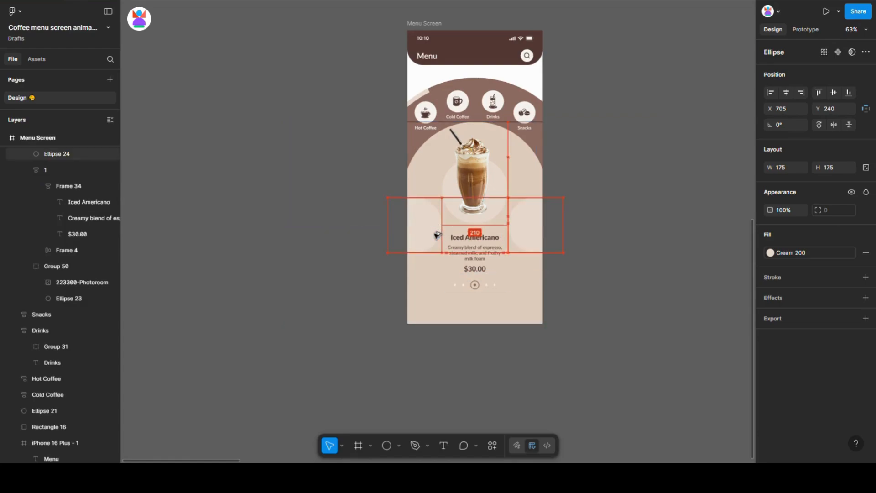
{"action": "left_click", "coordinate": [609, 324]}
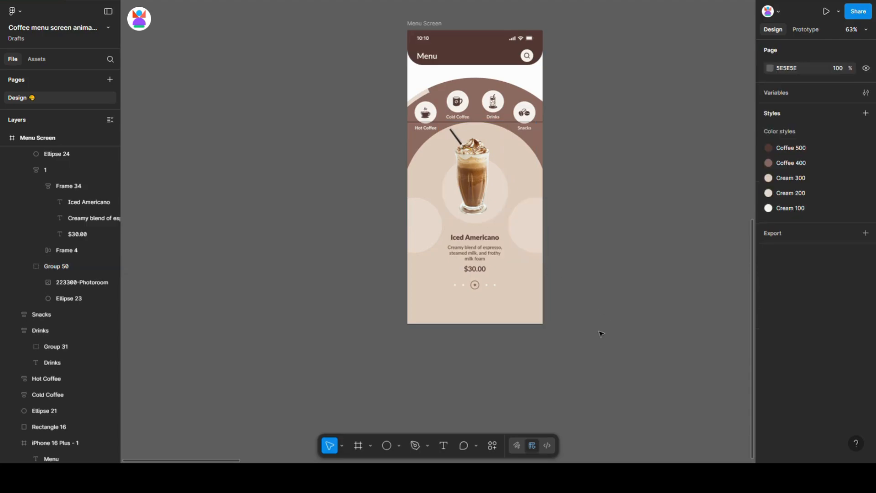
- Copy the striped-straw chocolate drink onto the left circle and scale it to 154 × 219 at X 331, Y 174
{"action": "scroll", "coordinate": [583, 333], "scroll_direction": "down", "scroll_amount": 5}
{"action": "scroll", "coordinate": [604, 332], "scroll_direction": "right", "scroll_amount": 3}
{"action": "scroll", "coordinate": [622, 343], "scroll_direction": "up", "scroll_amount": 2}
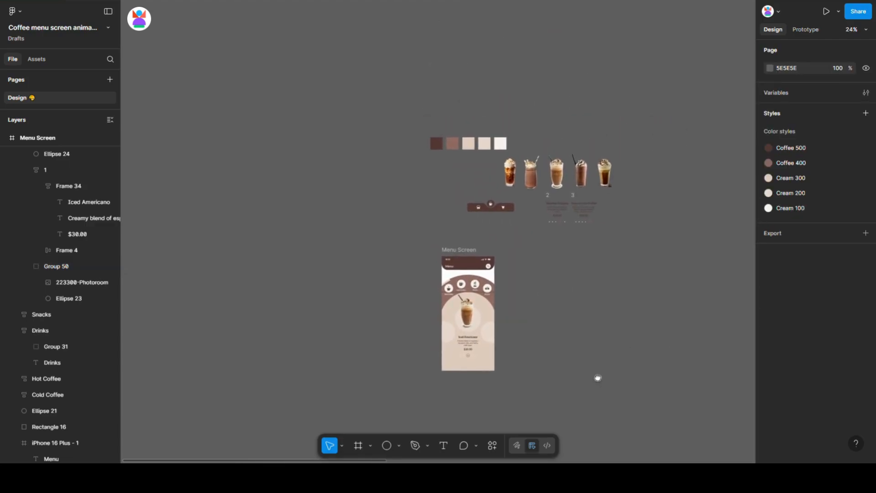
{"action": "left_click", "coordinate": [539, 169]}
{"action": "left_click_drag", "start_coordinate": [537, 176], "coordinate": [449, 352]}
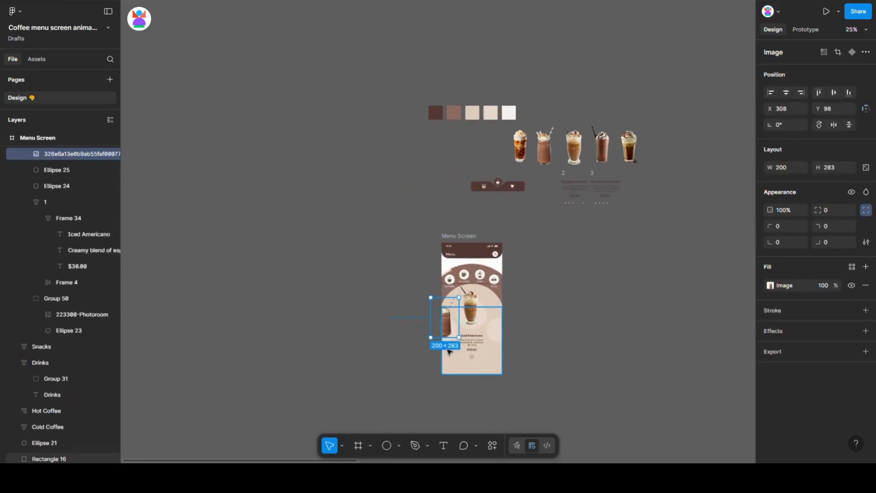
{"action": "scroll", "coordinate": [448, 352], "scroll_direction": "up", "scroll_amount": 8}
{"action": "left_click_drag", "start_coordinate": [454, 143], "coordinate": [456, 181]}
{"action": "left_click_drag", "start_coordinate": [461, 268], "coordinate": [463, 274]}
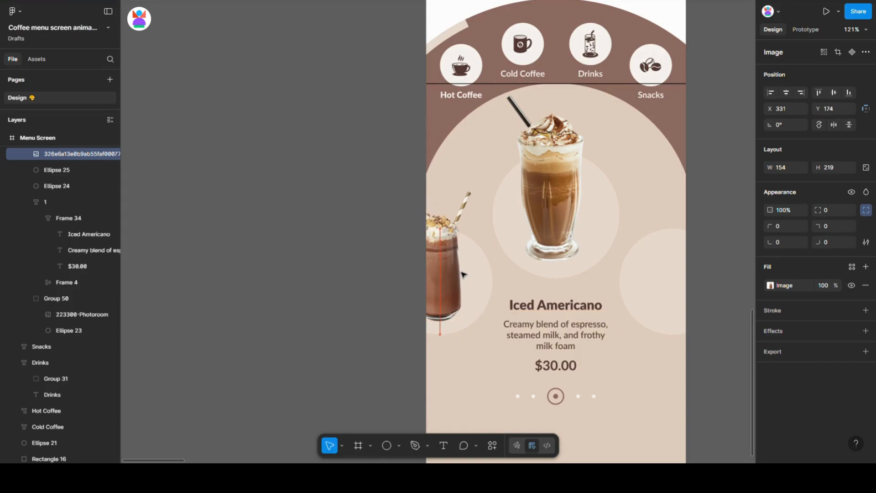
- Group the striped-straw drink image with the left circle
{"action": "left_click", "coordinate": [445, 330], "text": "shift"}
{"action": "scroll", "coordinate": [428, 341], "scroll_direction": "down", "scroll_amount": 3}
{"action": "scroll", "coordinate": [428, 338], "scroll_direction": "down", "scroll_amount": 4}
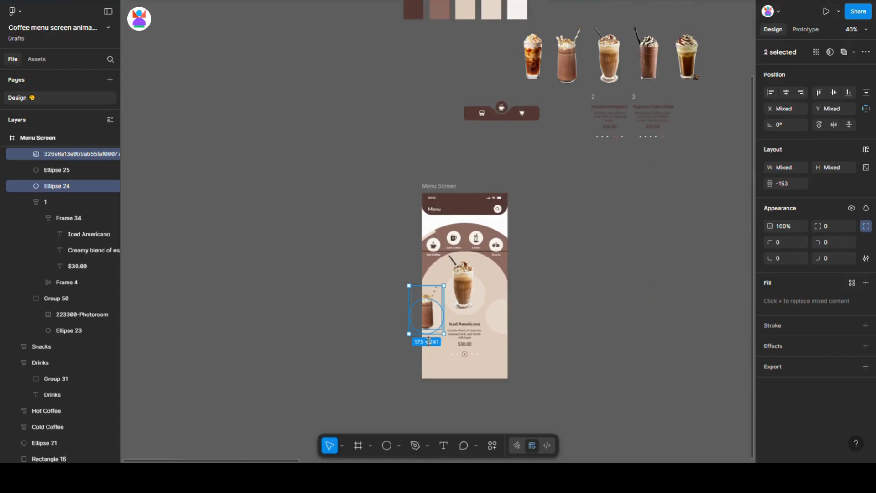
{"action": "key", "text": "ctrl+g"}
- Copy the black-straw chocolate drink onto the right circle and scale it to 162 × 245 at X 712, Y 158
{"action": "scroll", "coordinate": [424, 336], "scroll_direction": "down", "scroll_amount": 3}
{"action": "left_click", "coordinate": [562, 167]}
{"action": "left_click_drag", "start_coordinate": [562, 168], "coordinate": [475, 316]}
{"action": "scroll", "coordinate": [465, 360], "scroll_direction": "up", "scroll_amount": 10}
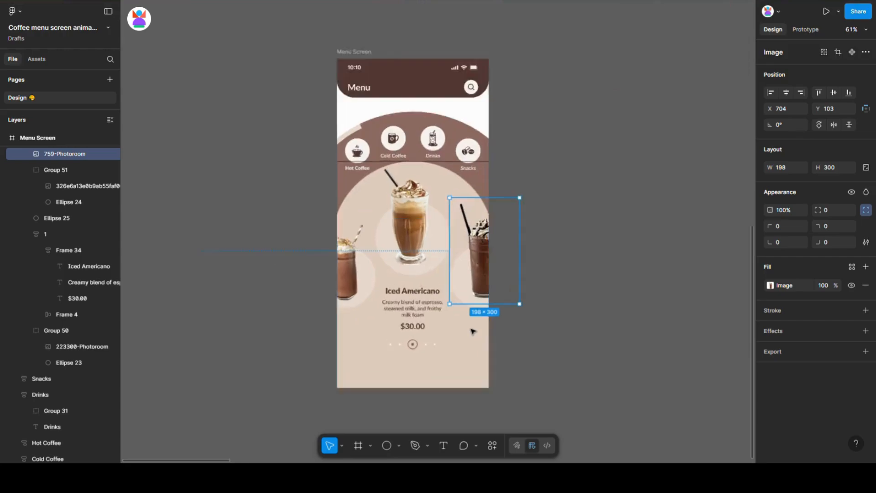
{"action": "left_click_drag", "start_coordinate": [502, 41], "coordinate": [498, 91]}
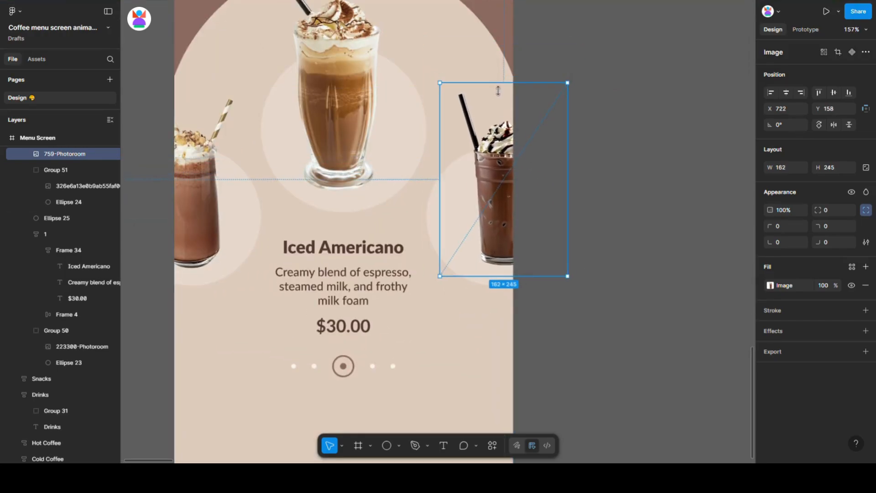
{"action": "mouse_move", "coordinate": [492, 209]}
{"action": "left_mouse_down"}
{"action": "mouse_move", "coordinate": [478, 209]}
{"action": "mouse_move", "coordinate": [487, 210]}
{"action": "left_mouse_up"}
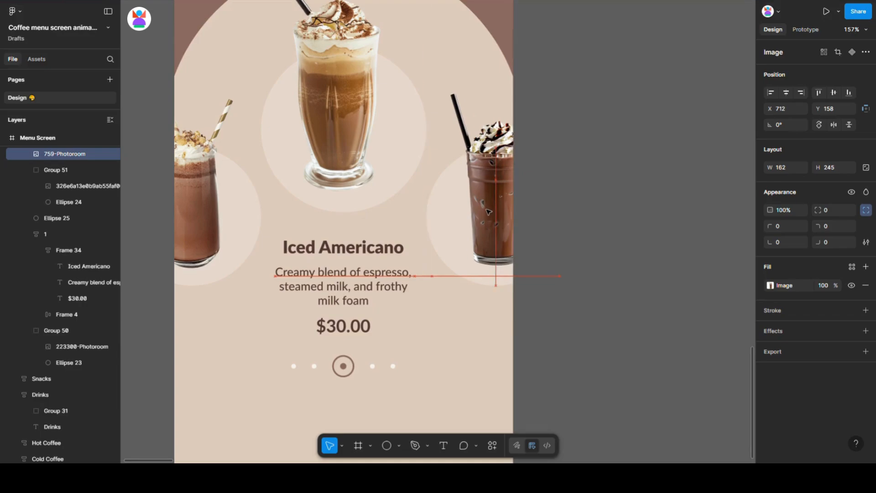
- Group the black-straw chocolate drink image with the right circle
{"action": "left_click", "coordinate": [487, 280], "text": "shift"}
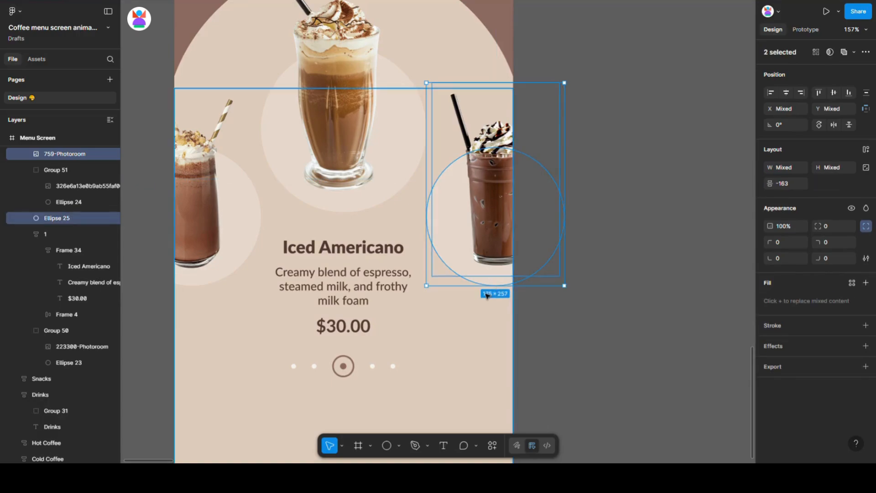
{"action": "key", "text": "ctrl+g"}
{"action": "scroll", "coordinate": [487, 296], "scroll_direction": "down", "scroll_amount": 10}
{"action": "left_click", "coordinate": [601, 332]}
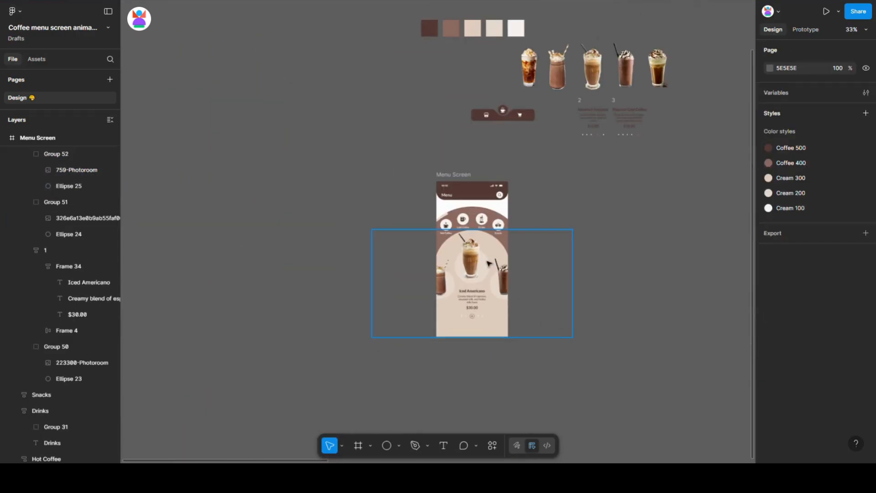
- Move the wide drinks frame out of Menu Screen to the empty canvas beside it, at X 1884, Y 1295
{"action": "left_click", "coordinate": [489, 267]}
{"action": "left_click_drag", "start_coordinate": [560, 281], "coordinate": [722, 288]}
{"action": "left_click_drag", "start_coordinate": [679, 207], "coordinate": [543, 208]}
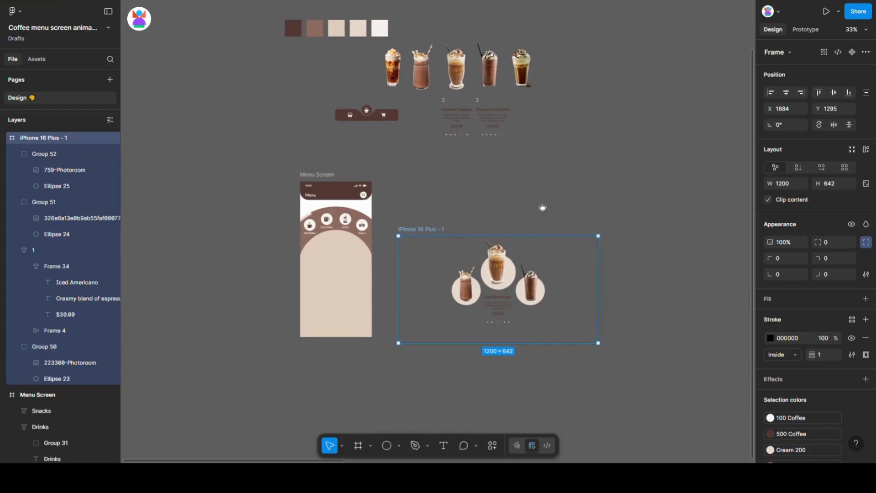
- Rotate the cream arc segment along the category arc to sit above Cold Coffee, with its start at about -95.3°
{"action": "scroll", "coordinate": [290, 218], "scroll_direction": "up", "scroll_amount": 10}
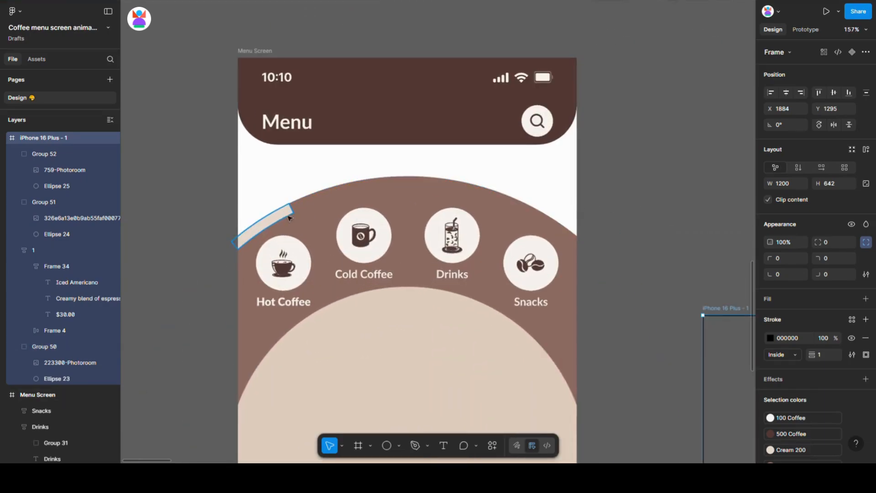
{"action": "left_click", "coordinate": [289, 219]}
{"action": "left_click_drag", "start_coordinate": [289, 219], "coordinate": [388, 186]}
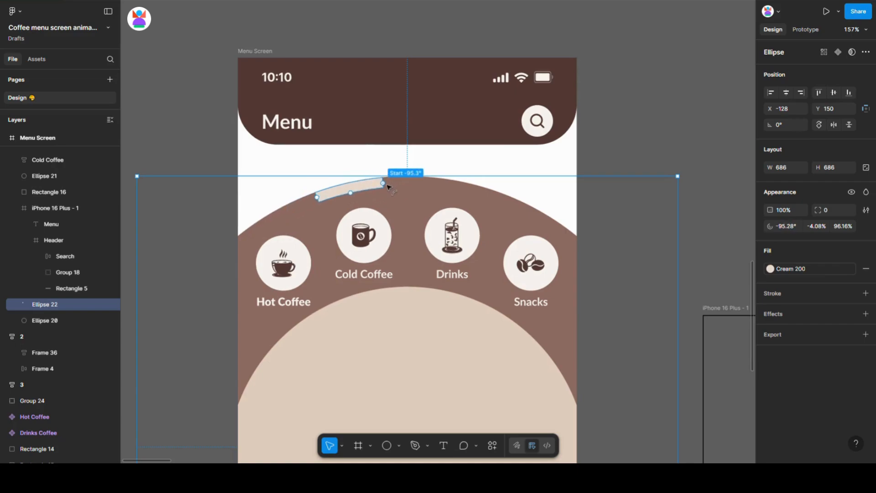
- Rename the wide drinks frame as Cold Coffee
{"action": "scroll", "coordinate": [388, 187], "scroll_direction": "down", "scroll_amount": 10}
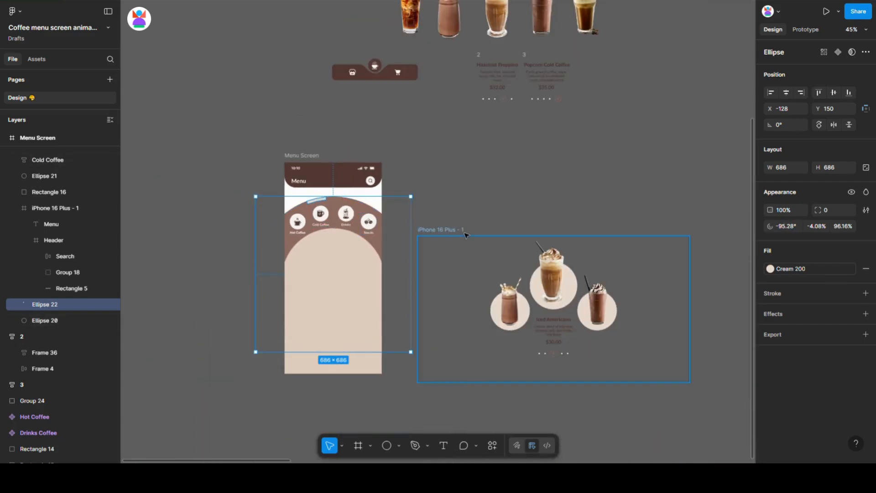
{"action": "double_click", "coordinate": [463, 233]}
{"action": "type", "text": "Cold Coffee"}
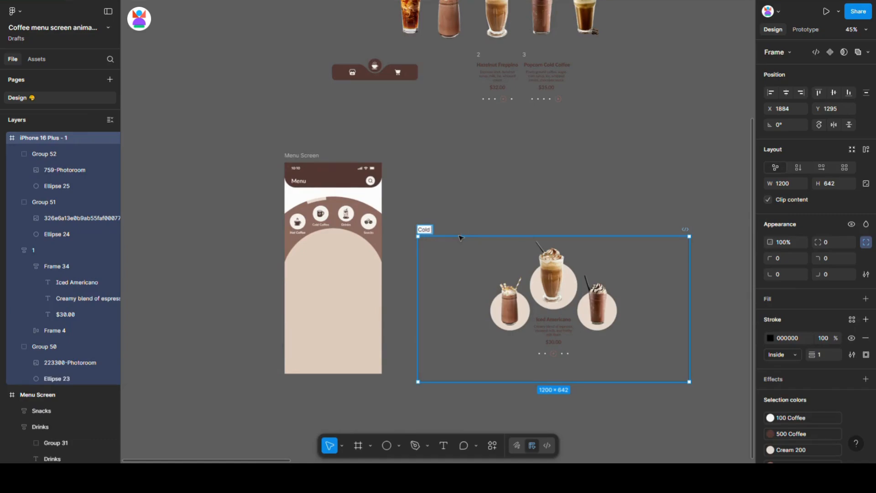
{"action": "left_click", "coordinate": [525, 181]}
- Duplicate the striped-straw drink group down and to the left in the Cold Coffee frame, and delete the drink image from the copy
{"action": "scroll", "coordinate": [525, 180], "scroll_direction": "down", "scroll_amount": 2}
{"action": "scroll", "coordinate": [624, 240], "scroll_direction": "up", "scroll_amount": 2}
{"action": "left_click", "coordinate": [608, 212]}
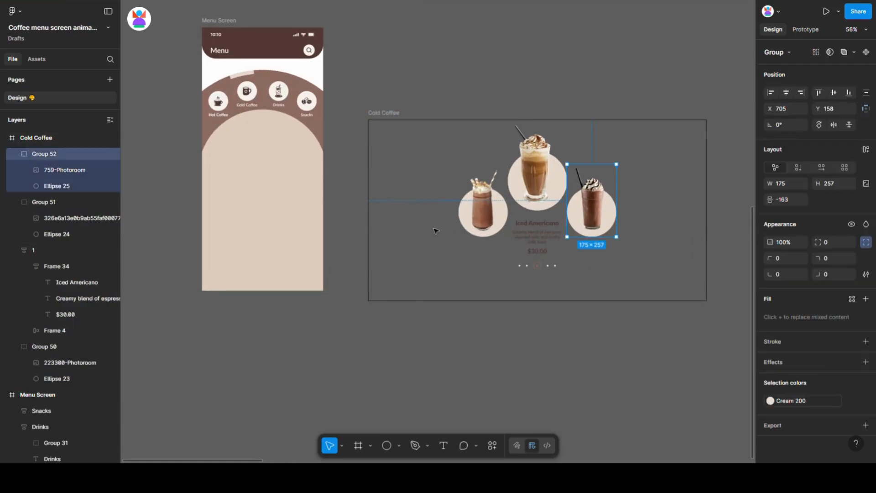
{"action": "left_click", "coordinate": [488, 219]}
{"action": "left_click_drag", "start_coordinate": [489, 216], "coordinate": [441, 250]}
{"action": "double_click", "coordinate": [441, 244]}
{"action": "key", "text": "Delete"}
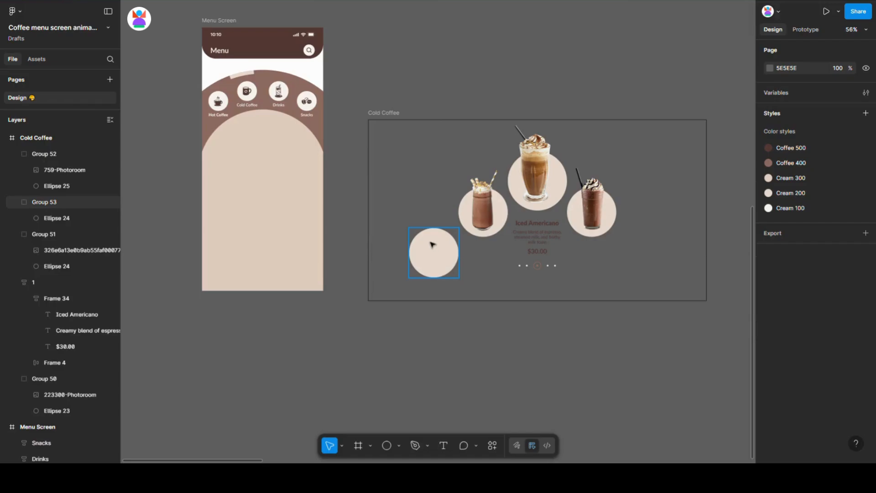
- Ungroup and shrink the empty circle to about 144 wide, and place a copy at the mirrored spot below the black-straw drink
{"action": "left_click", "coordinate": [432, 245]}
{"action": "left_click_drag", "start_coordinate": [442, 230], "coordinate": [638, 260]}
{"action": "key", "text": "ctrl+shift+g"}
{"action": "scroll", "coordinate": [553, 310], "scroll_direction": "down", "scroll_amount": 5}
{"action": "left_click", "coordinate": [637, 119]}
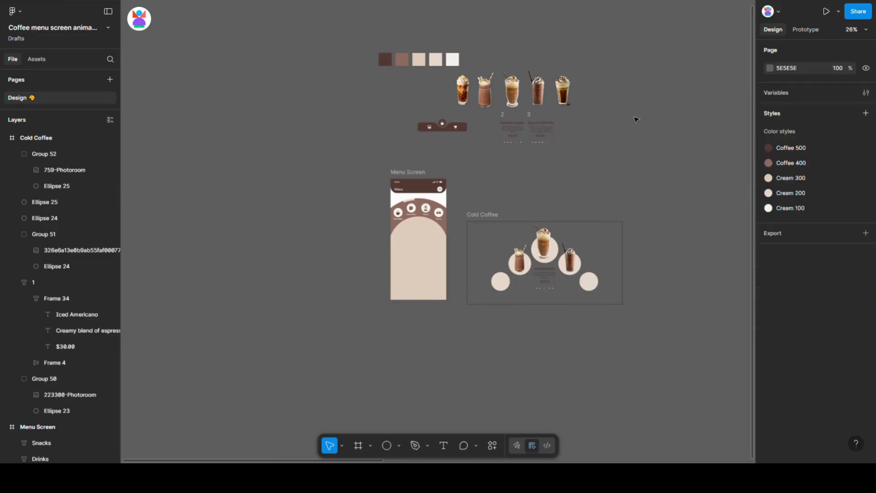
- Place a scaled-down copy of the drink with coffee beans on the lower-right empty circle and group the two
{"action": "left_click", "coordinate": [571, 93]}
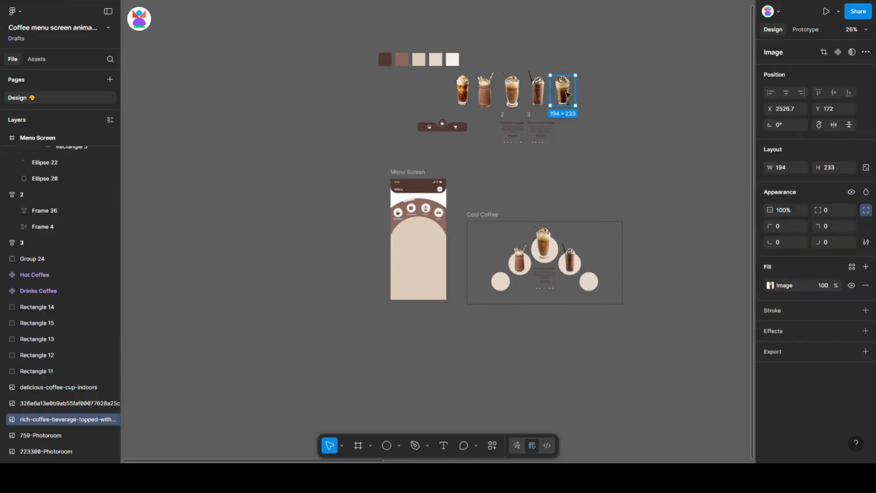
{"action": "left_click_drag", "start_coordinate": [571, 92], "coordinate": [597, 275]}
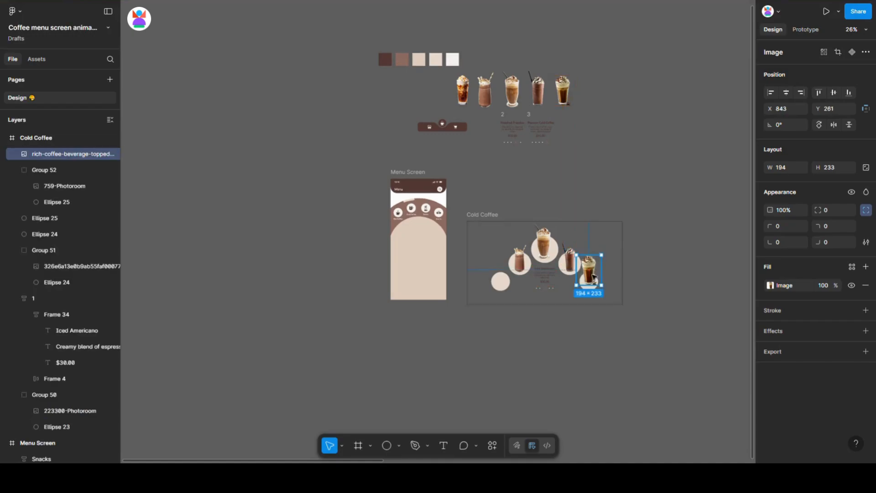
{"action": "scroll", "coordinate": [596, 276], "scroll_direction": "up", "scroll_amount": 3}
{"action": "scroll", "coordinate": [597, 269], "scroll_direction": "up", "scroll_amount": 3}
{"action": "left_click_drag", "start_coordinate": [589, 227], "coordinate": [588, 251]}
{"action": "left_click_drag", "start_coordinate": [577, 284], "coordinate": [576, 293]}
{"action": "left_click", "coordinate": [584, 336], "text": "shift"}
{"action": "key", "text": "ctrl+g"}
{"action": "scroll", "coordinate": [583, 346], "scroll_direction": "down", "scroll_amount": 5}
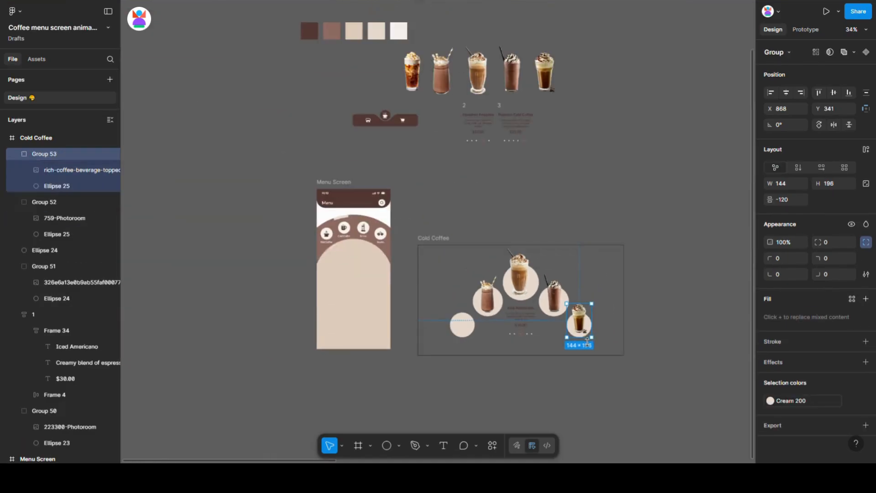
- Place a 137 × 192 copy of the iced caramel drink on the lower-left empty circle and group the two
{"action": "left_click", "coordinate": [404, 71]}
{"action": "left_click_drag", "start_coordinate": [434, 222], "coordinate": [472, 338]}
{"action": "scroll", "coordinate": [472, 338], "scroll_direction": "up", "scroll_amount": 3}
{"action": "scroll", "coordinate": [472, 336], "scroll_direction": "up", "scroll_amount": 3}
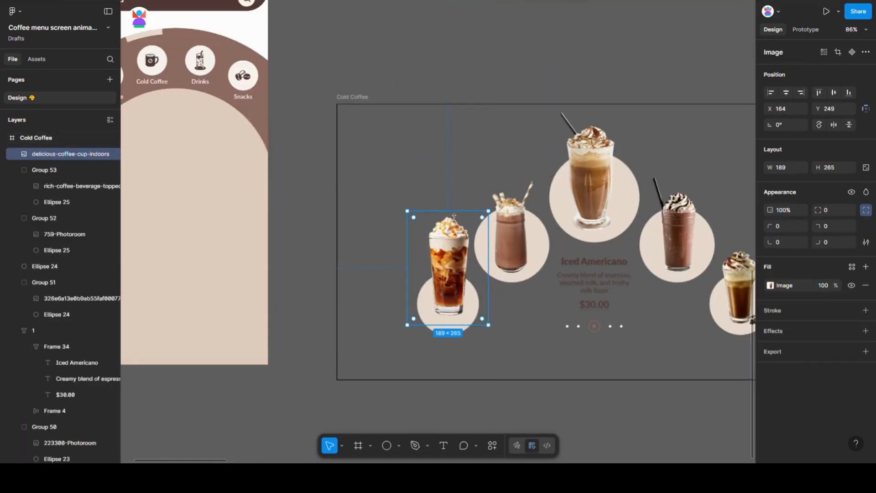
{"action": "left_click_drag", "start_coordinate": [451, 212], "coordinate": [452, 252]}
{"action": "left_click_drag", "start_coordinate": [450, 284], "coordinate": [450, 285]}
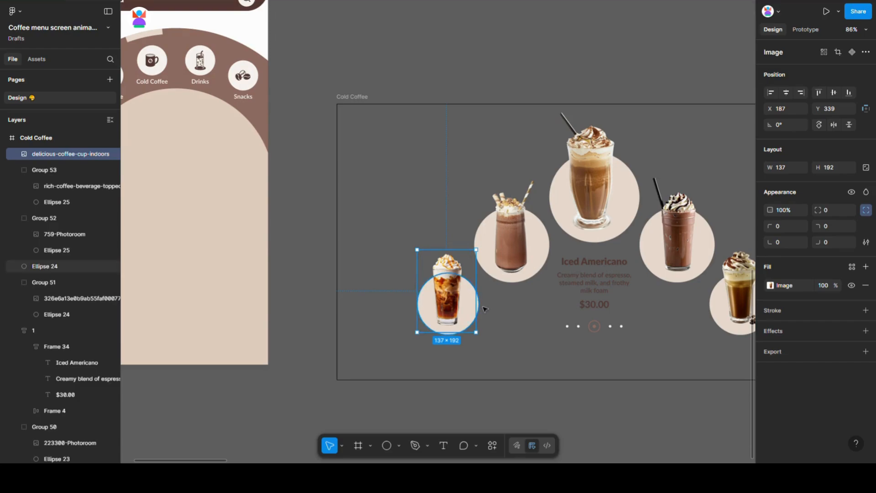
{"action": "left_click", "coordinate": [478, 307], "text": "shift"}
{"action": "key", "text": "ctrl+g"}
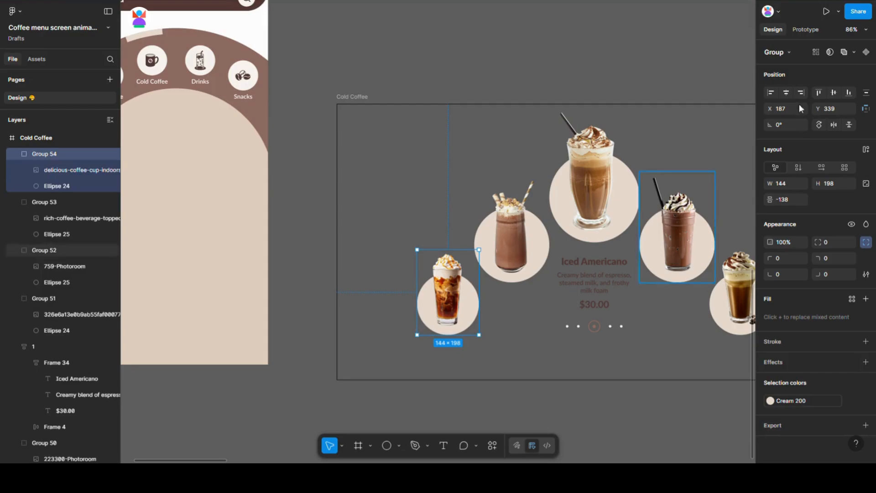
{"action": "left_click", "coordinate": [790, 93]}
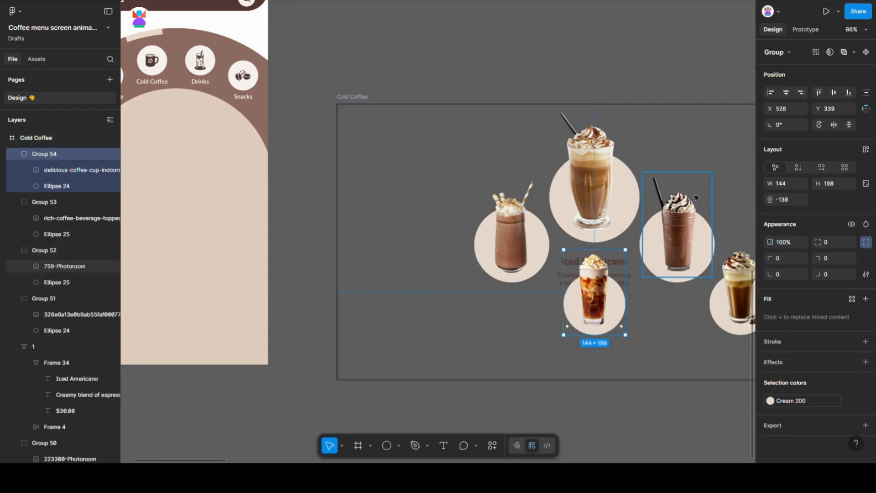
{"action": "key", "text": "ctrl+z"}
{"action": "left_click", "coordinate": [73, 170]}
{"action": "left_click", "coordinate": [63, 186], "text": "shift"}
{"action": "scroll", "coordinate": [322, 228], "scroll_direction": "down", "scroll_amount": 5}
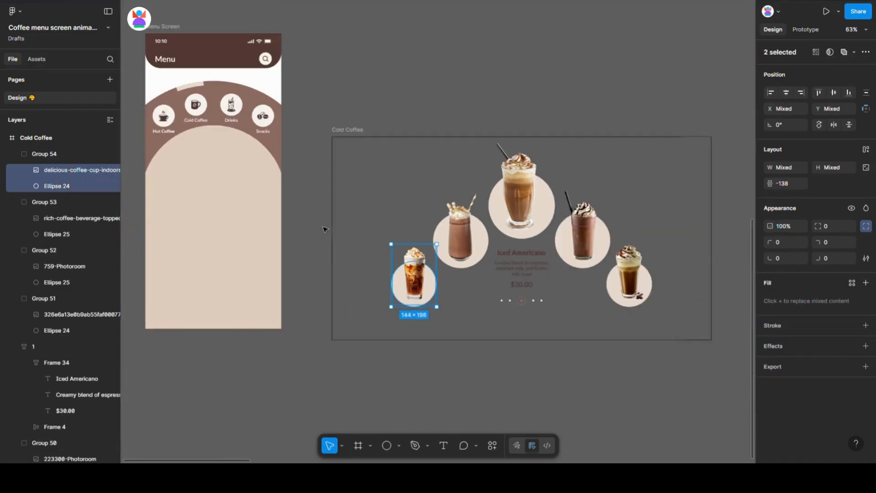
{"action": "left_click", "coordinate": [506, 348]}
{"action": "scroll", "coordinate": [506, 348], "scroll_direction": "down", "scroll_amount": 1}
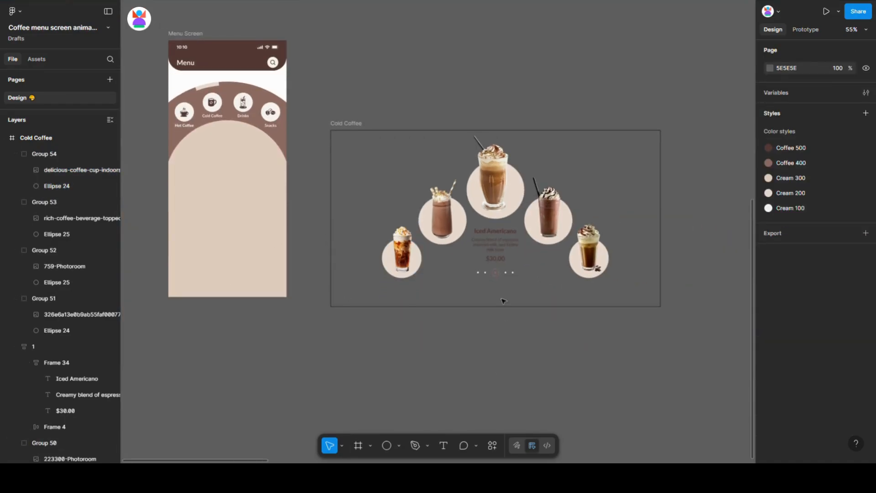
- Turn the Cold Coffee frame into a component and add a second variant
{"action": "left_click", "coordinate": [338, 123]}
{"action": "left_click", "coordinate": [830, 52]}
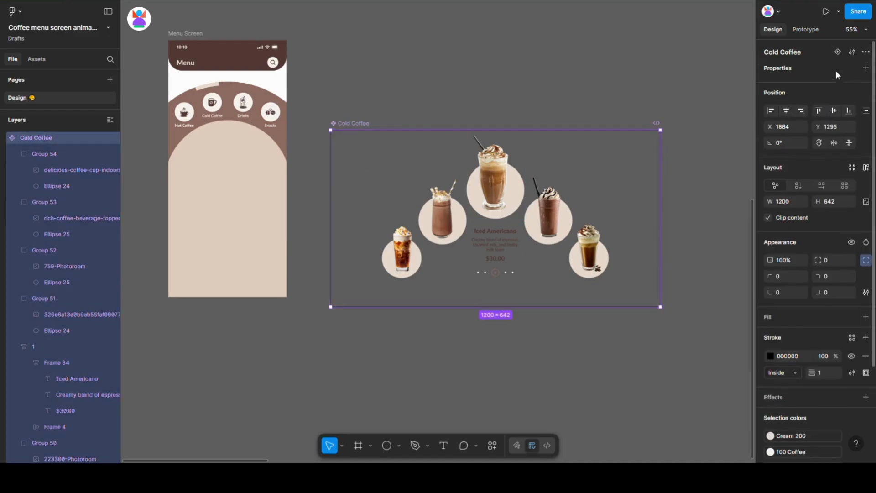
{"action": "left_click", "coordinate": [837, 52]}
- Shift the iced caramel drink group in Variant2 out past the frame's left edge, to X -173, Y 339
{"action": "scroll", "coordinate": [653, 217], "scroll_direction": "down", "scroll_amount": 3}
{"action": "scroll", "coordinate": [416, 276], "scroll_direction": "up", "scroll_amount": 1, "text": "ctrl"}
{"action": "scroll", "coordinate": [416, 276], "scroll_direction": "up", "scroll_amount": 3}
{"action": "key", "text": "shift+Left"}
{"action": "key", "text": "shift+Left"}
{"action": "key", "text": "shift+Left"}
{"action": "key", "text": "shift+Left"}
{"action": "key", "text": "shift+Left"}
{"action": "key", "text": "shift+Left"}
{"action": "key", "text": "shift+Left"}
{"action": "key", "text": "shift+Left"}
{"action": "key", "text": "shift+Left"}
{"action": "key", "text": "shift+Left"}
{"action": "key", "text": "shift+Left"}
{"action": "key", "text": "shift+Left"}
{"action": "key", "text": "shift+Left"}
{"action": "key", "text": "shift+Left"}
{"action": "key", "text": "shift+Left"}
{"action": "key", "text": "shift+Left"}
{"action": "key", "text": "shift+Left"}
{"action": "key", "text": "shift+Left"}
{"action": "key", "text": "shift+Left"}
{"action": "key", "text": "shift+Left"}
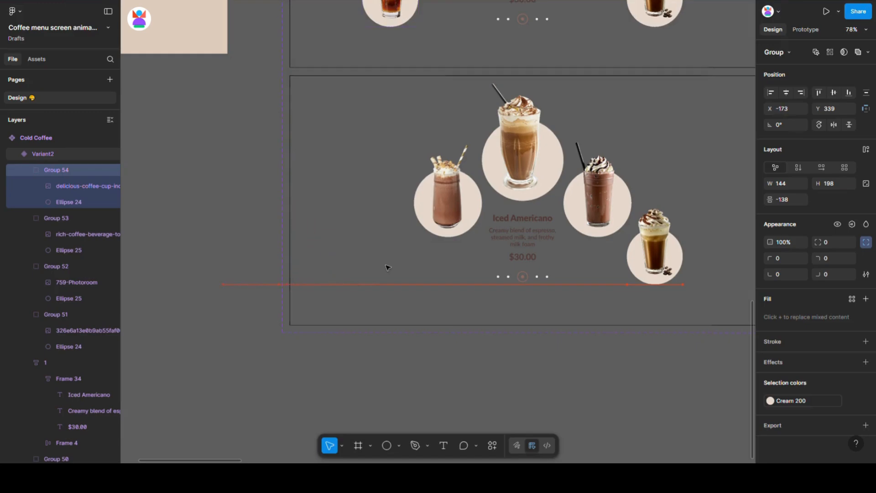
- Move Variant2's striped-straw drink group down to the outer-left place and scale it to 133.61 × 184
{"action": "left_click", "coordinate": [423, 221]}
{"action": "left_click_drag", "start_coordinate": [459, 201], "coordinate": [409, 243]}
{"action": "key", "text": "Up"}
{"action": "key", "text": "Up"}
{"action": "key", "text": "Up"}
{"action": "key", "text": "Up"}
{"action": "key", "text": "Up"}
{"action": "key", "text": "shift+Down"}
{"action": "key", "text": "shift+Down"}
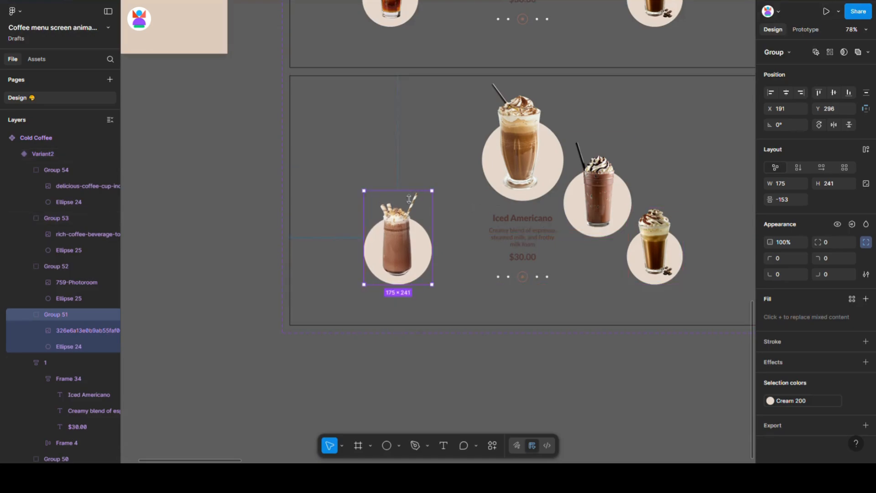
{"action": "left_click_drag", "start_coordinate": [409, 191], "coordinate": [410, 217]}
- Move Variant2's central latte group to the inner-left place and scale it down
{"action": "left_click", "coordinate": [526, 141]}
{"action": "left_click_drag", "start_coordinate": [528, 136], "coordinate": [443, 180]}
{"action": "left_click_drag", "start_coordinate": [450, 120], "coordinate": [447, 135]}
- Move Variant2's black-straw chocolate drink group to the centre and enlarge it to 219.26 × 322 at X 485.87, Y 0
{"action": "scroll", "coordinate": [438, 142], "scroll_direction": "down", "scroll_amount": 3}
{"action": "left_click", "coordinate": [567, 195]}
{"action": "left_click_drag", "start_coordinate": [566, 195], "coordinate": [509, 170]}
{"action": "left_click_drag", "start_coordinate": [505, 111], "coordinate": [504, 104]}
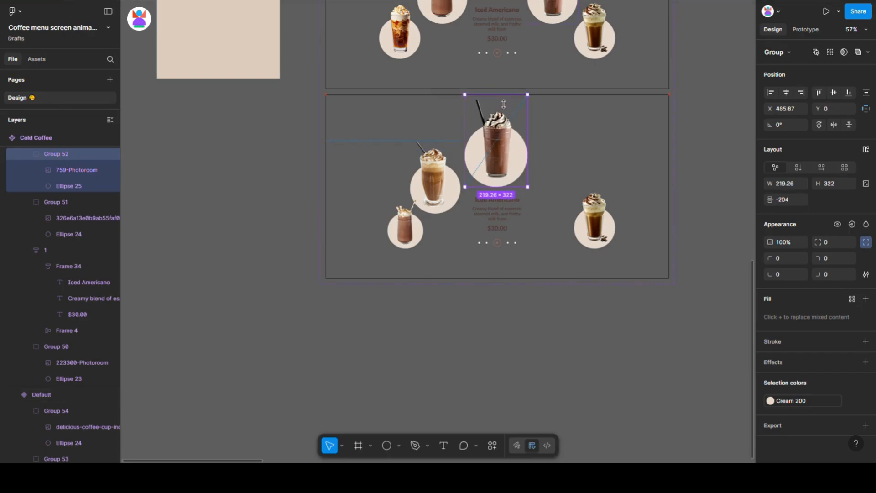
- Move Variant2's coffee-bean drink group to the inner-right place and enlarge it to 172.65 × 235 at X 720, Y 186
{"action": "scroll", "coordinate": [452, 142], "scroll_direction": "down", "scroll_amount": 3}
{"action": "left_click", "coordinate": [538, 191]}
{"action": "scroll", "coordinate": [532, 189], "scroll_direction": "up", "scroll_amount": 7}
{"action": "left_click_drag", "start_coordinate": [586, 240], "coordinate": [548, 173]}
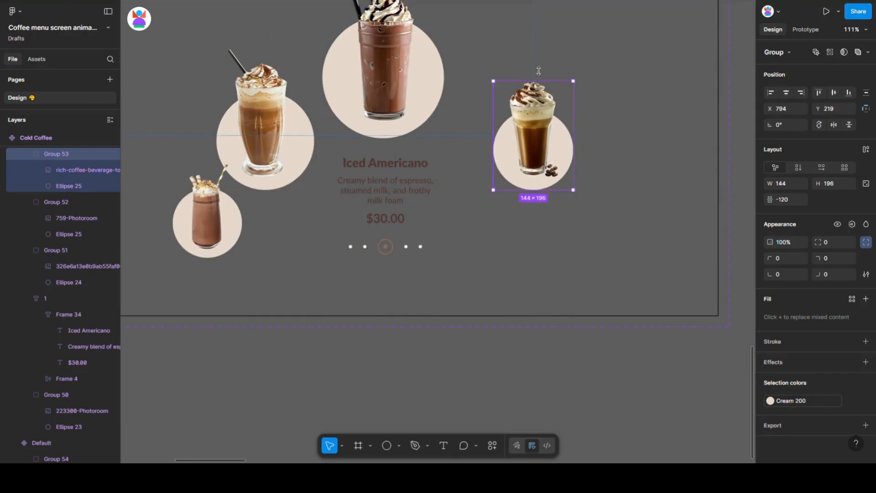
{"action": "left_click_drag", "start_coordinate": [537, 76], "coordinate": [536, 60]}
{"action": "left_click_drag", "start_coordinate": [540, 135], "coordinate": [506, 137]}
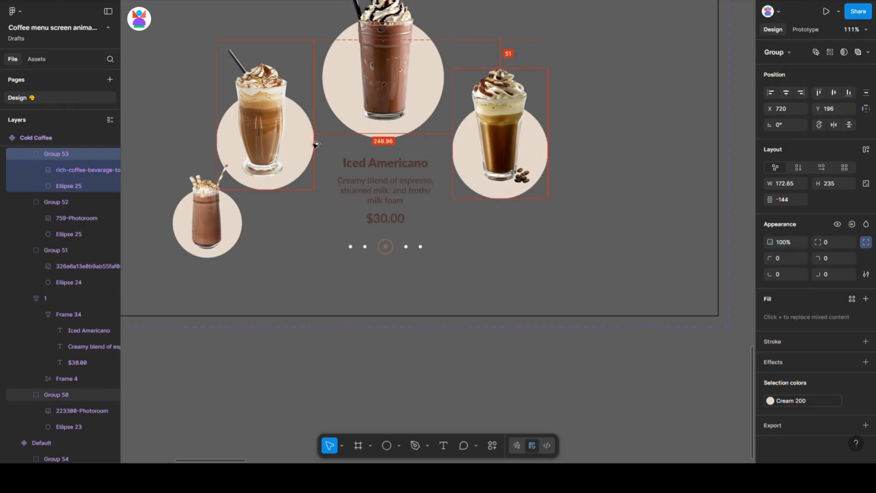
{"action": "scroll", "coordinate": [463, 186], "scroll_direction": "down", "scroll_amount": 5}
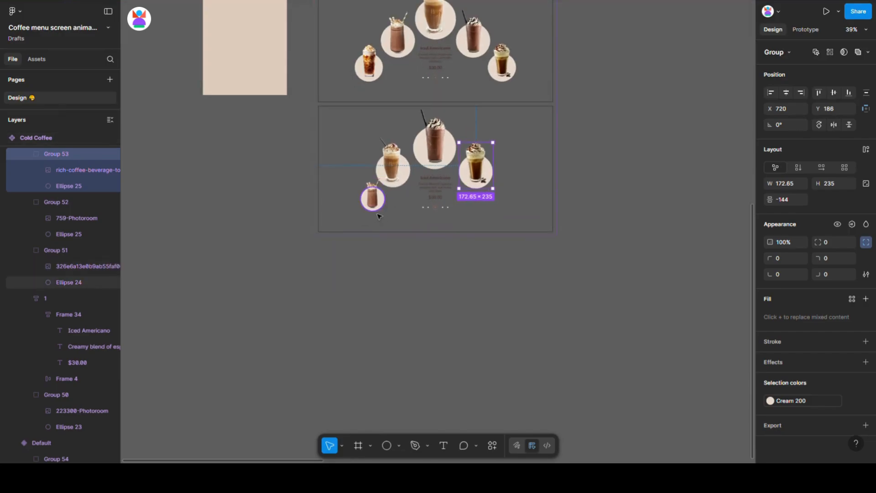
- Copy the circle behind the Default variant's coffee-bean drink into Variant2 and position it at the outer-right place
{"action": "left_click", "coordinate": [508, 78], "text": "ctrl"}
{"action": "left_click", "coordinate": [535, 217]}
{"action": "key", "text": "ctrl+v"}
{"action": "left_click_drag", "start_coordinate": [333, 131], "coordinate": [500, 205]}
{"action": "scroll", "coordinate": [501, 206], "scroll_direction": "up", "scroll_amount": 2}
- Scale Variant2's striped-straw drink group to 137.97 × 192.62 and position it at X 178, Y 365
{"action": "left_click", "coordinate": [305, 203]}
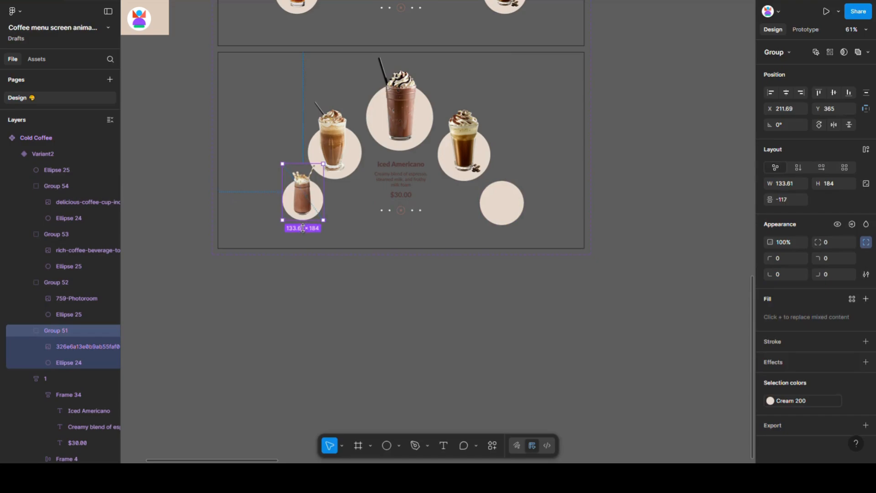
{"action": "scroll", "coordinate": [296, 203], "scroll_direction": "up", "scroll_amount": 3}
{"action": "left_click_drag", "start_coordinate": [452, 245], "coordinate": [441, 245]}
{"action": "scroll", "coordinate": [440, 245], "scroll_direction": "down", "scroll_amount": 2}
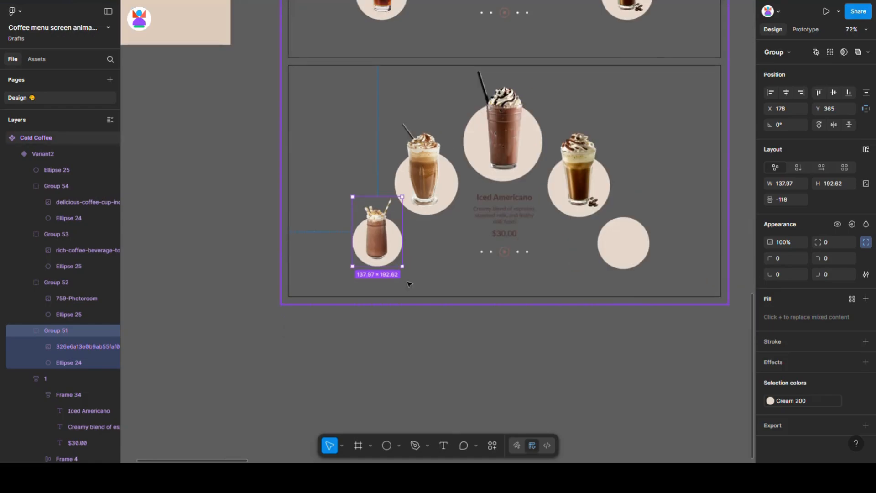
- Copy the source iced caramel drink onto Variant2's empty outer-right circle and size it to 155 × 216 at X 860, Y 327
{"action": "left_click", "coordinate": [630, 246]}
{"action": "scroll", "coordinate": [634, 190], "scroll_direction": "down", "scroll_amount": 5}
{"action": "left_click", "coordinate": [634, 182]}
{"action": "left_click_drag", "start_coordinate": [405, 32], "coordinate": [530, 290]}
{"action": "scroll", "coordinate": [527, 292], "scroll_direction": "up", "scroll_amount": 5}
{"action": "left_click", "coordinate": [525, 187]}
{"action": "left_click", "coordinate": [530, 206]}
{"action": "left_click_drag", "start_coordinate": [549, 263], "coordinate": [548, 259]}
{"action": "scroll", "coordinate": [525, 293], "scroll_direction": "up", "scroll_amount": 5}
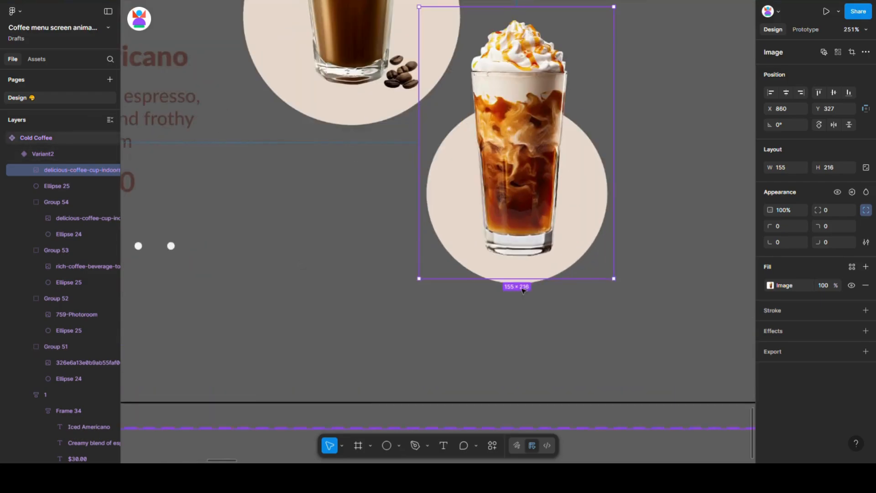
- Group the iced caramel drink image with Variant2's outer-right circle
{"action": "left_click", "coordinate": [525, 281], "text": "shift"}
{"action": "key", "text": "ctrl+g"}
{"action": "scroll", "coordinate": [527, 289], "scroll_direction": "down", "scroll_amount": 8}
{"action": "left_click", "coordinate": [599, 299]}
{"action": "scroll", "coordinate": [508, 220], "scroll_direction": "down", "scroll_amount": 1}
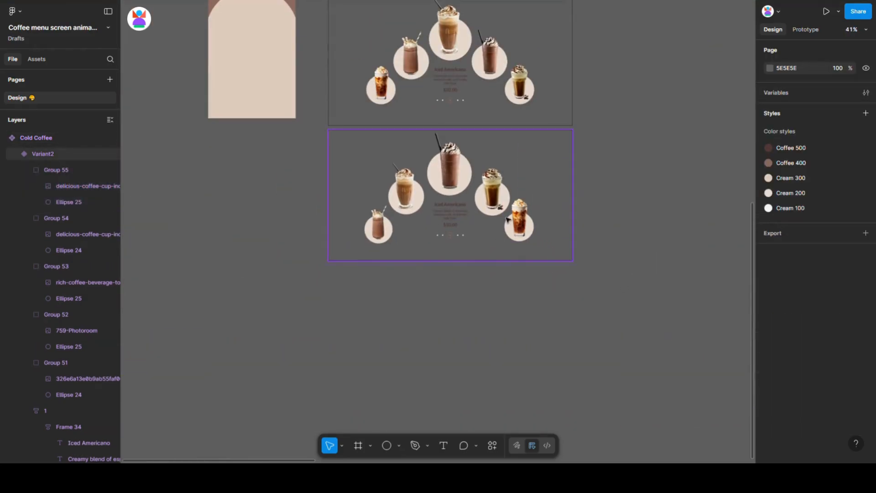
- Move the Hazelnut Freppino details block from above the screens to the canvas just right of Variant2
{"action": "left_click", "coordinate": [509, 220]}
{"action": "scroll", "coordinate": [334, 258], "scroll_direction": "down", "scroll_amount": 4}
{"action": "left_click_drag", "start_coordinate": [360, 61], "coordinate": [456, 247]}
{"action": "scroll", "coordinate": [387, 273], "scroll_direction": "up", "scroll_amount": 6}
{"action": "scroll", "coordinate": [311, 256], "scroll_direction": "down", "scroll_amount": 2}
- Move the "Hazelnut Freppino" text into Variant2's drink title and widen the title to 197 so it fits on one line
{"action": "double_click", "coordinate": [641, 218]}
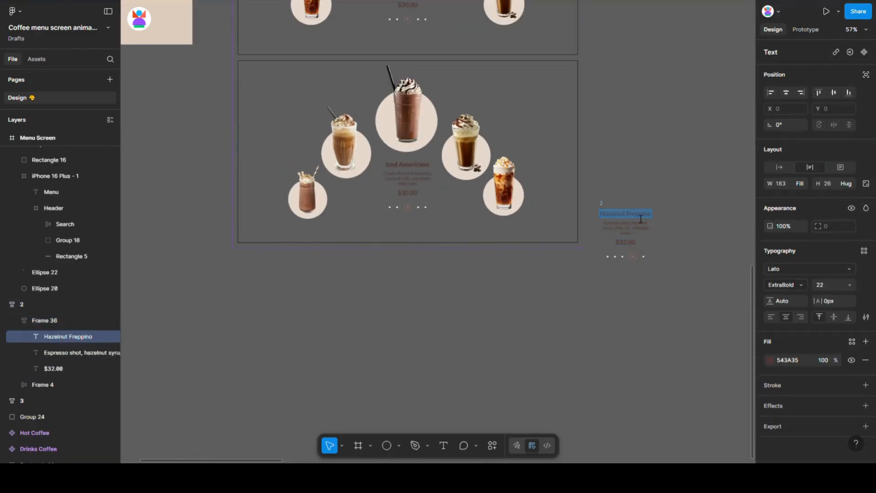
{"action": "double_click", "coordinate": [406, 172]}
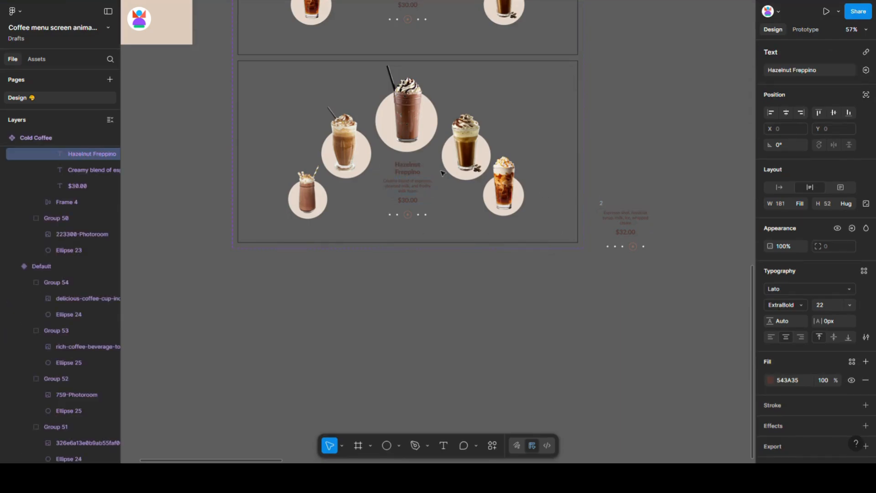
{"action": "scroll", "coordinate": [442, 173], "scroll_direction": "up", "scroll_amount": 5}
{"action": "scroll", "coordinate": [322, 196], "scroll_direction": "down", "scroll_amount": 3}
- Set Variant2's description to "Espresso shot, hazelnut syrup, milk, ice, whipped cream" and its price to $32.00
{"action": "double_click", "coordinate": [666, 244]}
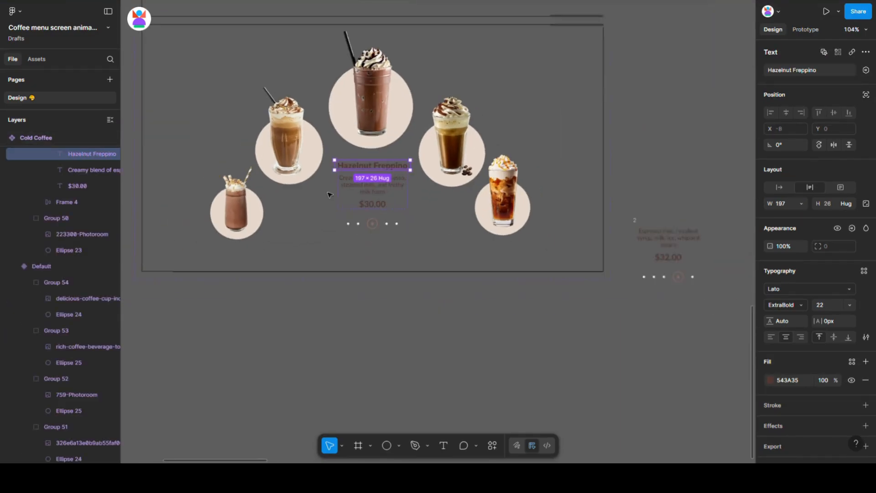
{"action": "double_click", "coordinate": [379, 189]}
{"action": "type", "text": "Espresso shot, hazelnut syrup, milk, ice, whipped cream"}
{"action": "left_click", "coordinate": [378, 205]}
{"action": "left_click", "coordinate": [451, 284]}
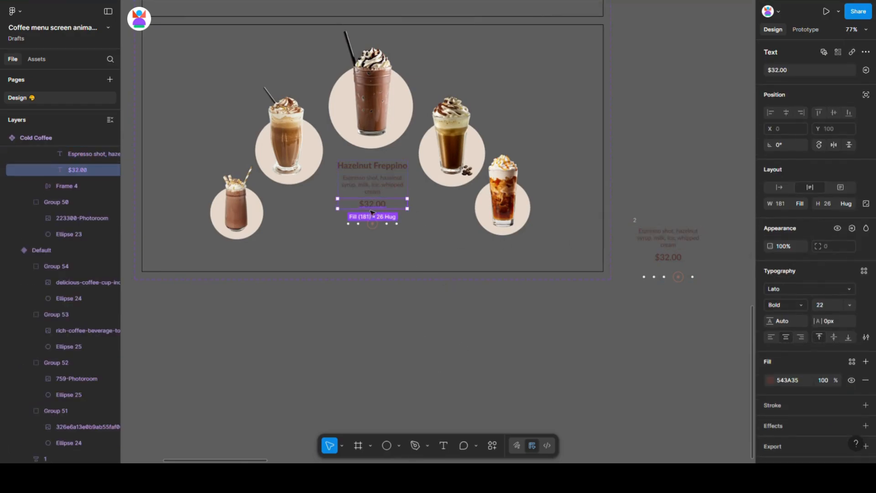
- Move the ringed active dot in Variant2's page indicator one place right, to the fourth position
{"action": "double_click", "coordinate": [374, 223]}
{"action": "key", "text": "Right"}
{"action": "left_click", "coordinate": [559, 333]}
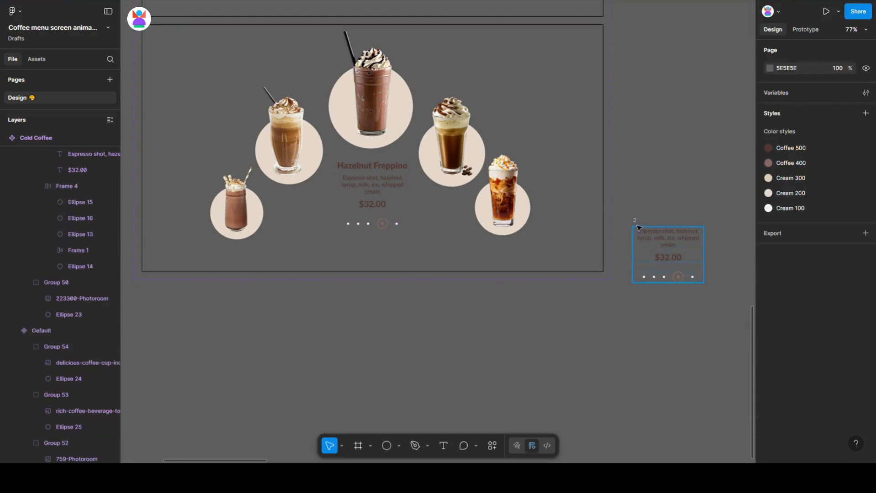
- Delete the leftover Hazelnut Freppino details block beside Variant2
{"action": "left_click", "coordinate": [639, 228]}
{"action": "key", "text": "Delete"}
{"action": "scroll", "coordinate": [641, 233], "scroll_direction": "down", "scroll_amount": 3}
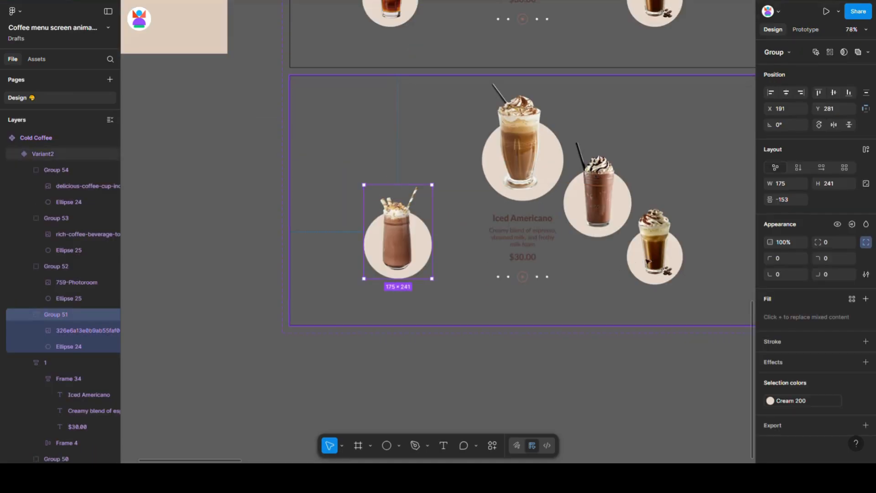
- Lower Variant2's leftmost chocolate shake to line up with the rightmost drink and shrink it to about 125 × 172
{"action": "key", "text": "alt"}
{"action": "key", "text": "shift+Down"}
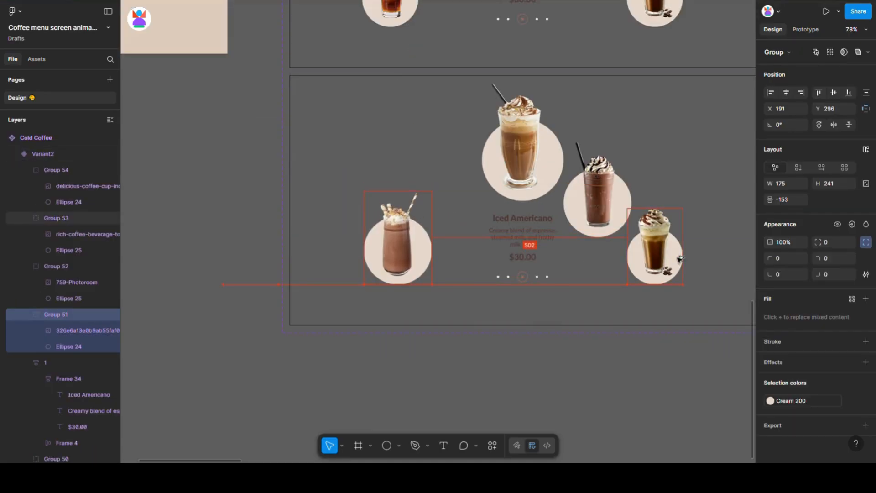
{"action": "left_click_drag", "start_coordinate": [405, 190], "coordinate": [404, 218]}
- Move Variant2's large centre latte down to the arc's upper-left place and shrink it to about 176 × 270
{"action": "left_click", "coordinate": [541, 130]}
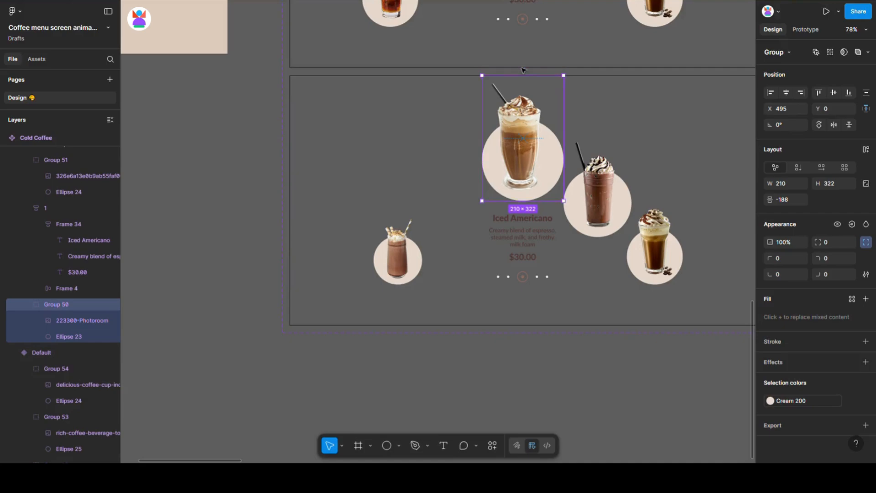
{"action": "left_click_drag", "start_coordinate": [530, 145], "coordinate": [443, 180]}
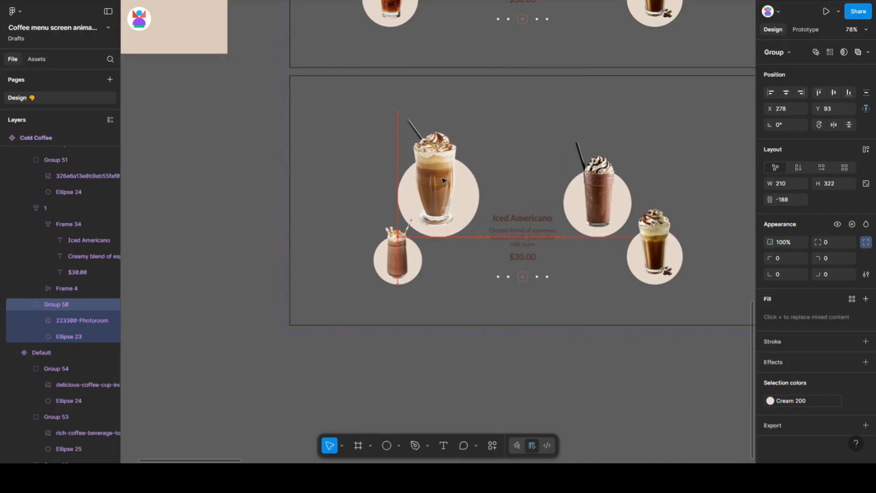
{"action": "left_click_drag", "start_coordinate": [451, 121], "coordinate": [446, 134]}
{"action": "scroll", "coordinate": [446, 135], "scroll_direction": "down", "scroll_amount": 3}
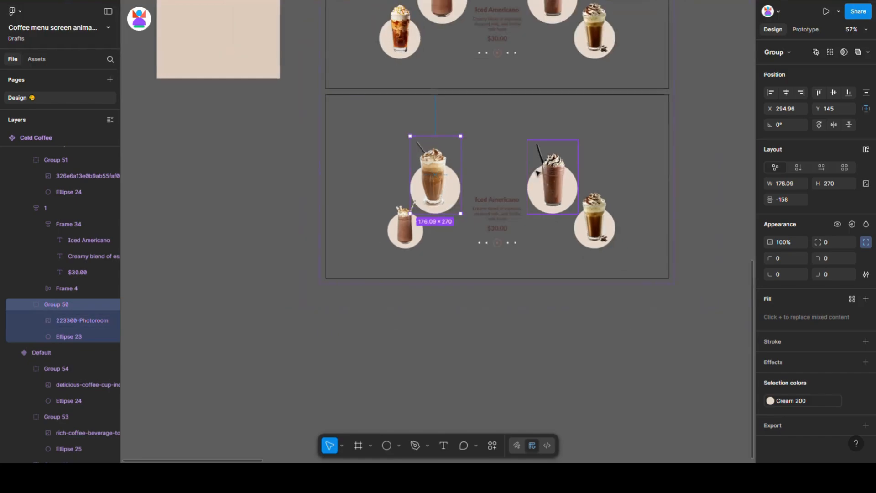
- Move Variant2's chocolate drink with the black straw to the top centre of the arc and enlarge it to about 219 × 322
{"action": "left_click", "coordinate": [565, 194]}
{"action": "left_click_drag", "start_coordinate": [566, 194], "coordinate": [504, 182]}
{"action": "left_click_drag", "start_coordinate": [502, 112], "coordinate": [504, 104]}
{"action": "scroll", "coordinate": [458, 143], "scroll_direction": "down", "scroll_amount": 4}
- Move Variant2's coffee-bean drink up to the arc's upper-right place at X 720, Y 186, enlarged to about 173 × 235
{"action": "left_click", "coordinate": [548, 192]}
{"action": "scroll", "coordinate": [548, 192], "scroll_direction": "up", "scroll_amount": 9}
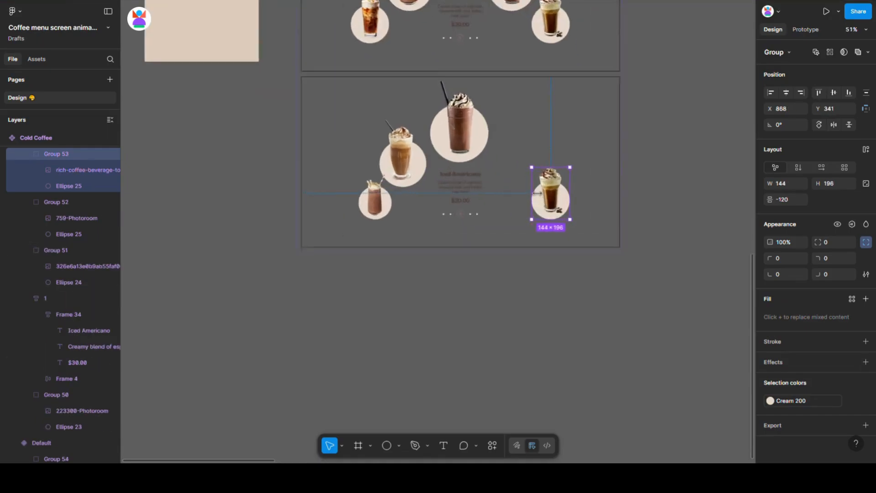
{"action": "left_click_drag", "start_coordinate": [586, 238], "coordinate": [548, 172]}
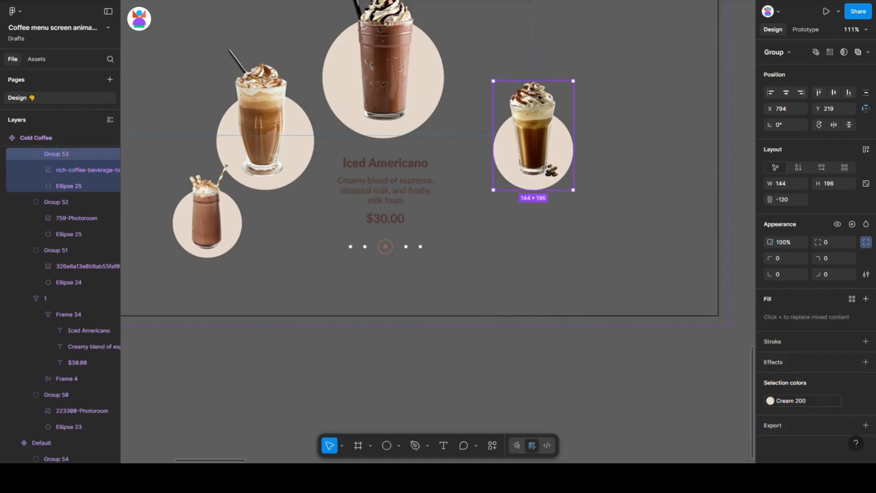
{"action": "left_click_drag", "start_coordinate": [542, 59], "coordinate": [542, 51]}
{"action": "left_click_drag", "start_coordinate": [542, 134], "coordinate": [505, 137]}
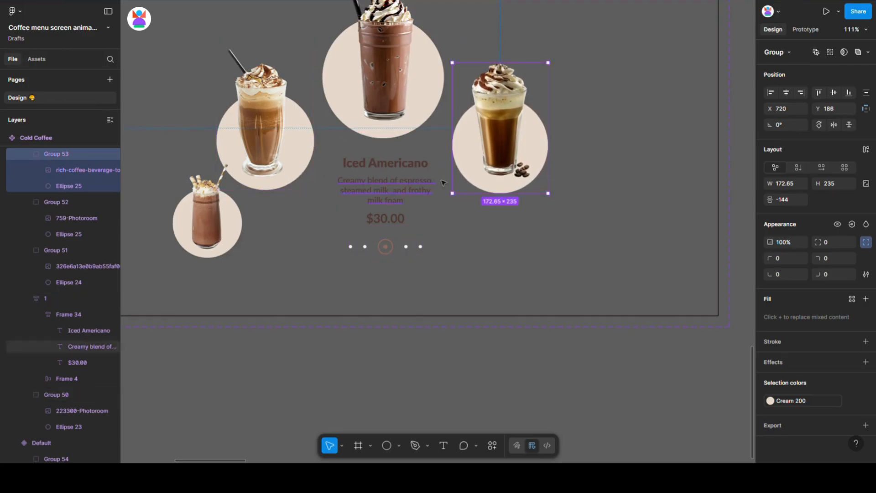
- Copy the 144 × 144 cream circle behind the Default variant's rightmost drink into Variant2's empty lower-right place
{"action": "scroll", "coordinate": [435, 186], "scroll_direction": "down", "scroll_amount": 8}
{"action": "scroll", "coordinate": [411, 205], "scroll_direction": "up", "scroll_amount": 1}
{"action": "scroll", "coordinate": [388, 206], "scroll_direction": "up", "scroll_amount": 2}
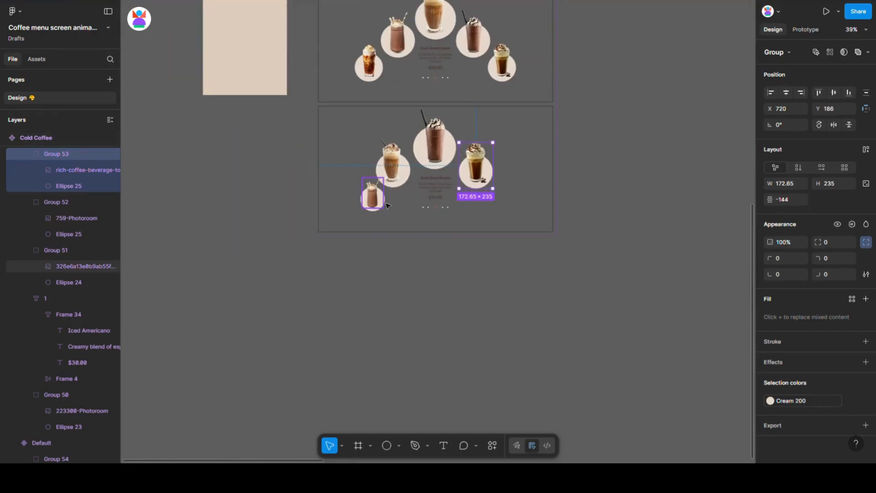
{"action": "double_click", "coordinate": [506, 79]}
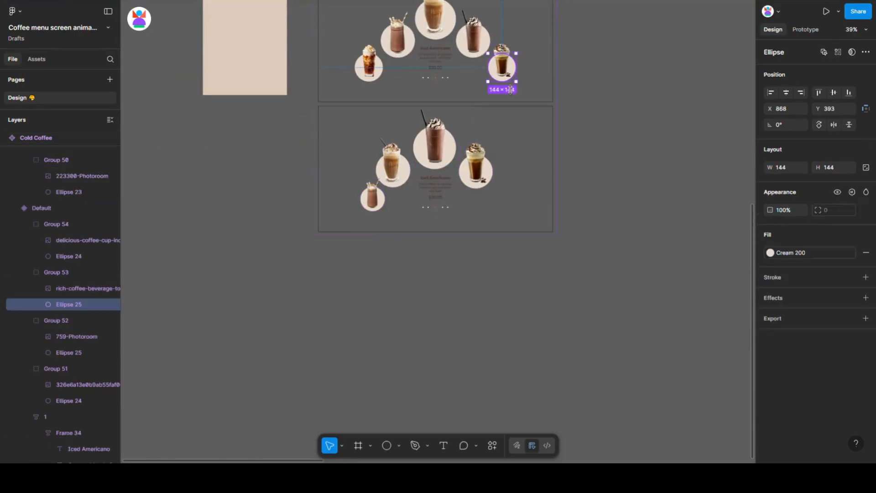
{"action": "key", "text": "ctrl+c"}
{"action": "left_click", "coordinate": [535, 217]}
{"action": "key", "text": "ctrl+v"}
{"action": "left_click_drag", "start_coordinate": [333, 133], "coordinate": [501, 204]}
- Enlarge Variant2's leftmost chocolate shake to about 138 × 193 and shift it outward to X 178
{"action": "scroll", "coordinate": [497, 203], "scroll_direction": "up", "scroll_amount": 3}
{"action": "left_click", "coordinate": [303, 194]}
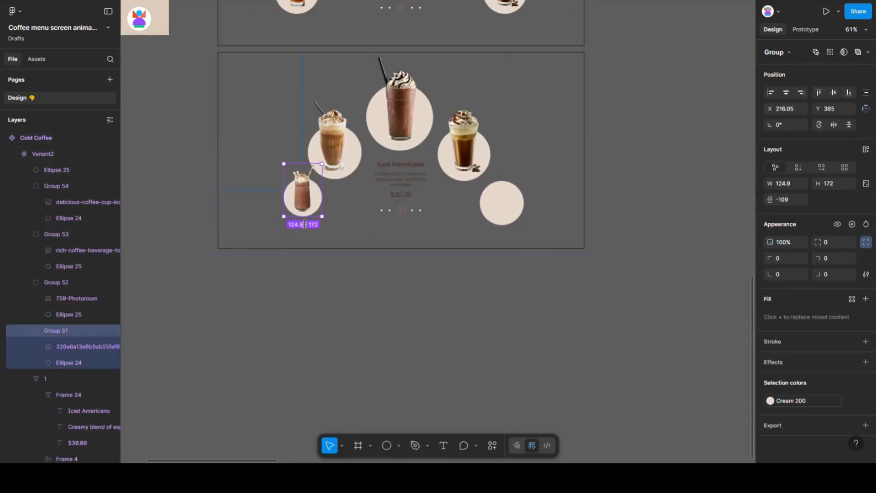
{"action": "scroll", "coordinate": [303, 206], "scroll_direction": "up", "scroll_amount": 3}
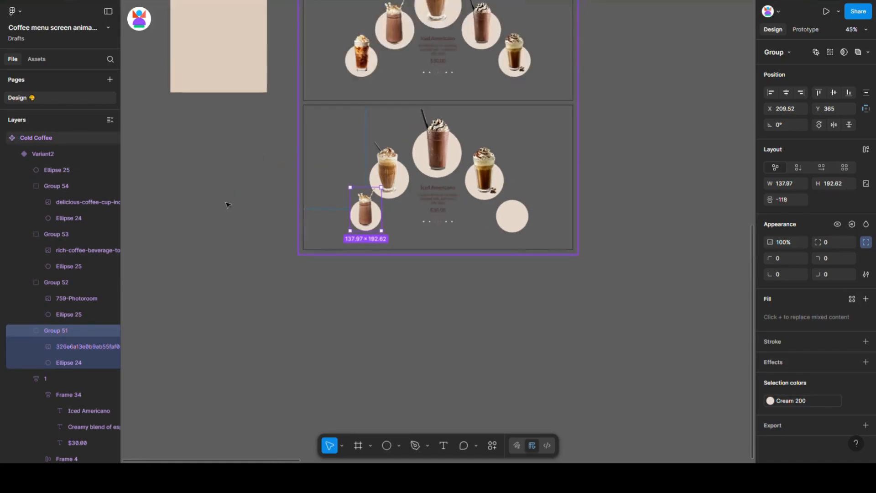
{"action": "left_click_drag", "start_coordinate": [422, 244], "coordinate": [408, 245]}
- Place a copy of the iced coffee image from the row above the screens over Variant2's empty cream circle
{"action": "scroll", "coordinate": [679, 273], "scroll_direction": "down", "scroll_amount": 3}
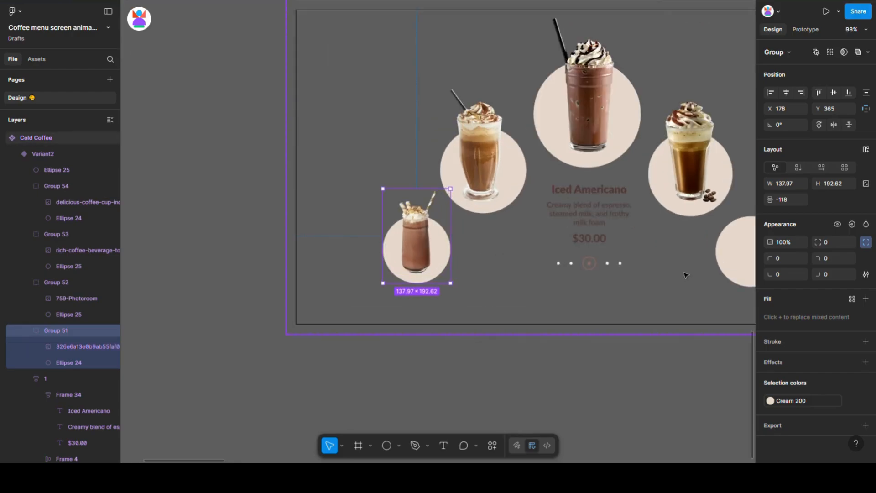
{"action": "left_click", "coordinate": [623, 243]}
{"action": "scroll", "coordinate": [537, 249], "scroll_direction": "down", "scroll_amount": 2}
{"action": "scroll", "coordinate": [537, 249], "scroll_direction": "down", "scroll_amount": 5}
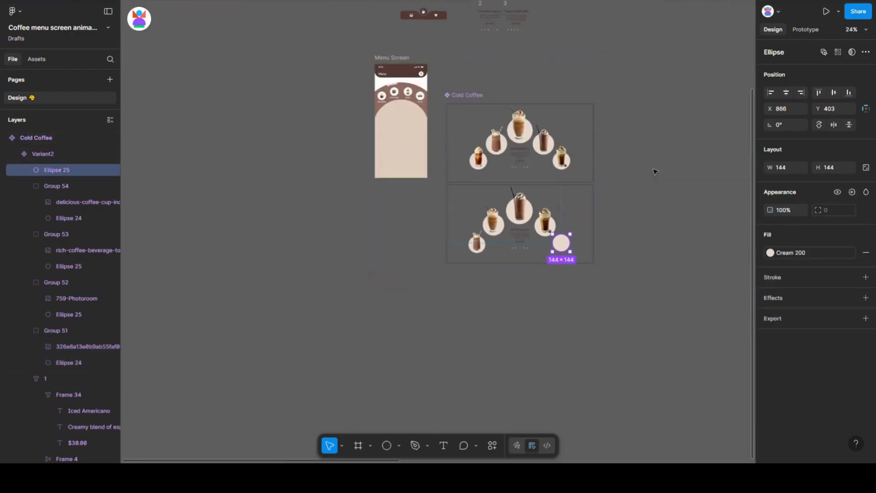
{"action": "left_click", "coordinate": [497, 102]}
{"action": "left_click", "coordinate": [405, 32]}
{"action": "left_click_drag", "start_coordinate": [531, 292], "coordinate": [527, 289]}
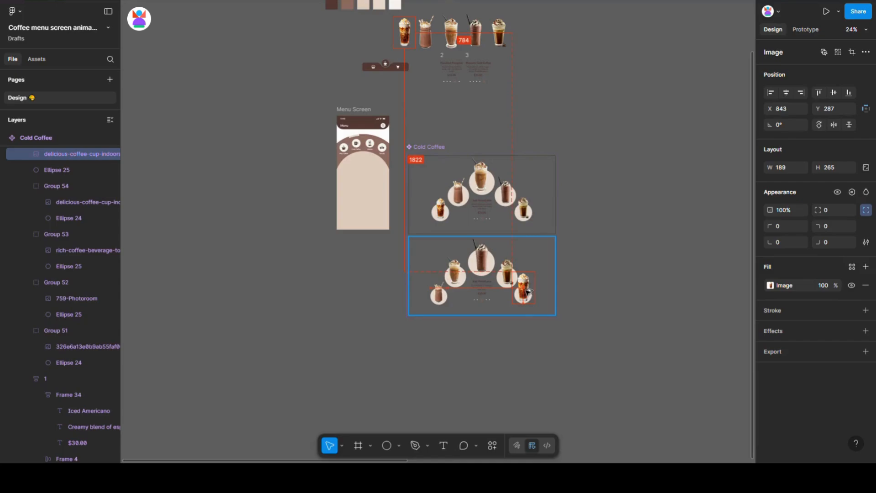
- Shrink Variant2's copied iced coffee image to 155 × 216 and raise it on its circle to Y 327
{"action": "scroll", "coordinate": [525, 309], "scroll_direction": "up", "scroll_amount": 5}
{"action": "left_click", "coordinate": [525, 309]}
{"action": "double_click", "coordinate": [521, 201]}
{"action": "left_click_drag", "start_coordinate": [526, 175], "coordinate": [530, 207]}
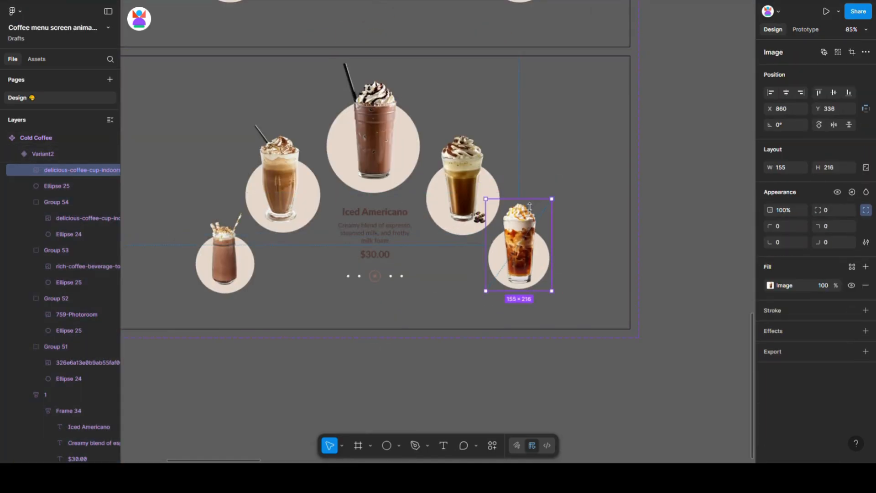
{"action": "left_click_drag", "start_coordinate": [520, 247], "coordinate": [520, 243]}
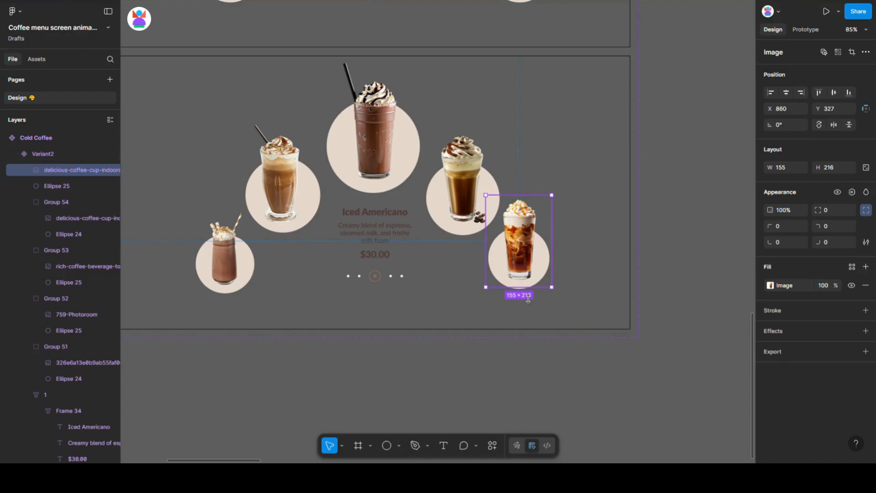
- Group the iced coffee image with its cream circle in Variant2
{"action": "scroll", "coordinate": [522, 290], "scroll_direction": "up", "scroll_amount": 5}
{"action": "left_click", "coordinate": [522, 282], "text": "shift"}
{"action": "key", "text": "ctrl+g"}
- Add a third variant to the Cold Coffee component, based on Variant2
{"action": "scroll", "coordinate": [528, 288], "scroll_direction": "down", "scroll_amount": 8}
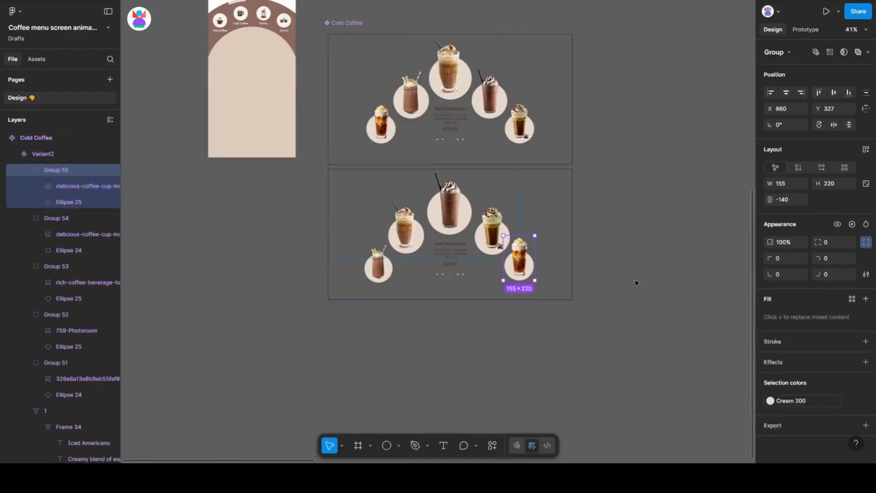
{"action": "left_click", "coordinate": [636, 288]}
{"action": "scroll", "coordinate": [525, 238], "scroll_direction": "down", "scroll_amount": 1}
{"action": "left_click", "coordinate": [518, 220]}
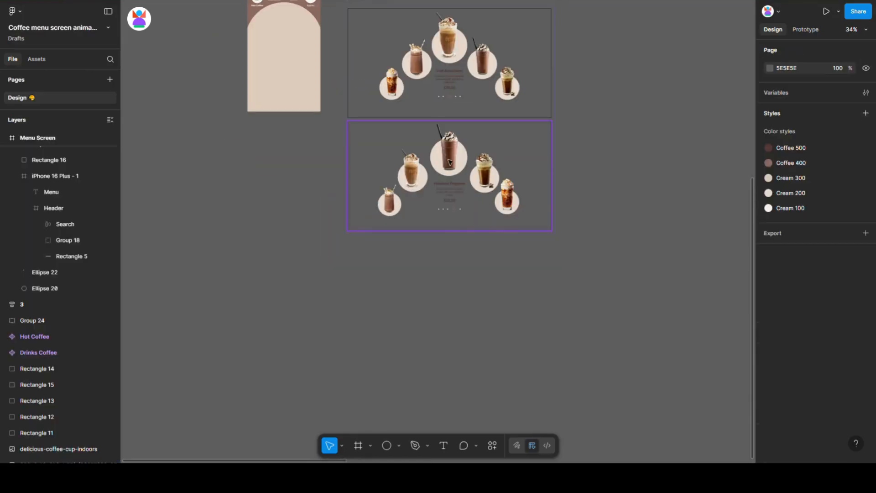
{"action": "left_click", "coordinate": [450, 161]}
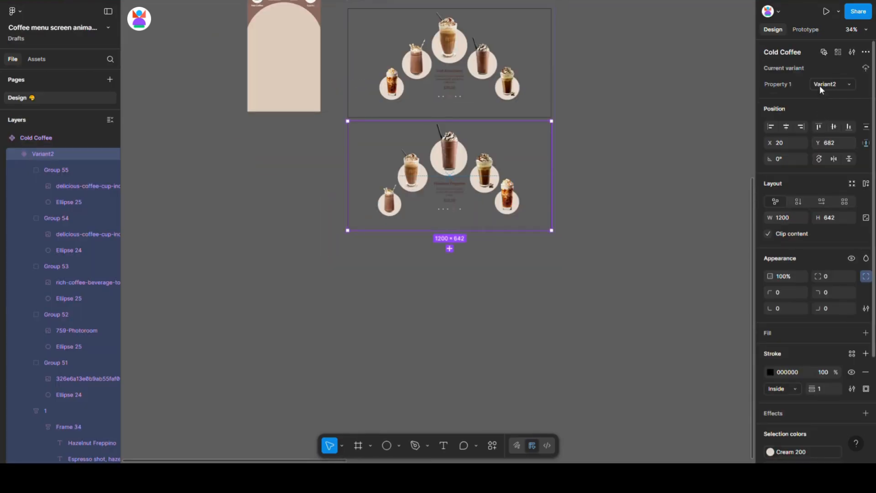
{"action": "left_click", "coordinate": [451, 249]}
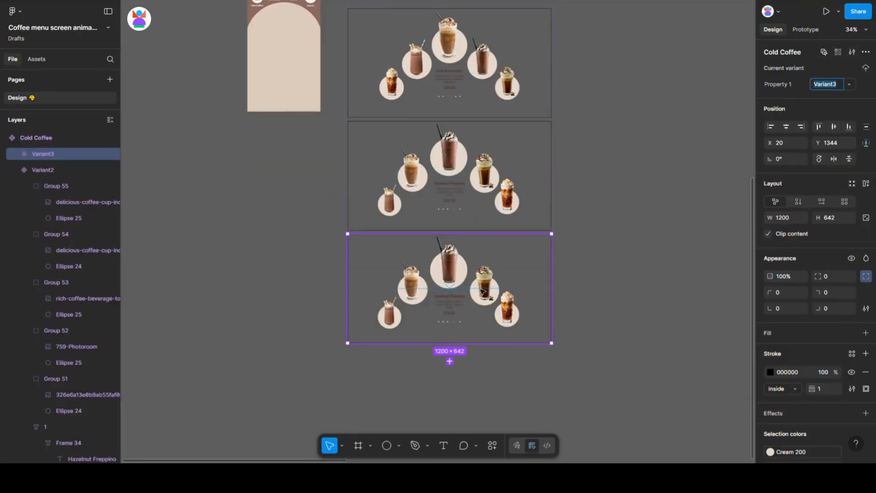
- Move Variant3's leftmost chocolate shake beyond the frame's left edge to X -142
{"action": "scroll", "coordinate": [457, 256], "scroll_direction": "down", "scroll_amount": 2}
{"action": "scroll", "coordinate": [402, 274], "scroll_direction": "up", "scroll_amount": 4, "text": "ctrl"}
{"action": "left_click", "coordinate": [384, 291]}
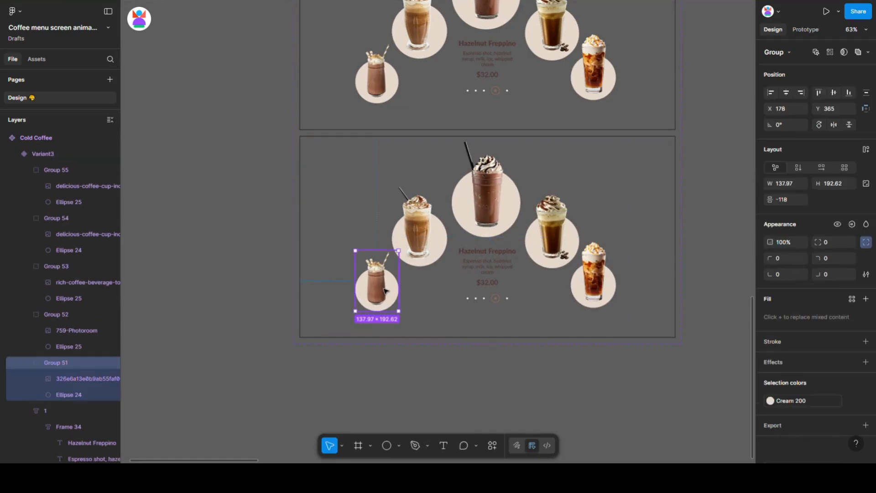
{"action": "key", "text": "shift+Left"}
{"action": "key", "text": "shift+Left"}
{"action": "key", "text": "shift+Left"}
{"action": "key", "text": "shift+Left"}
{"action": "key", "text": "shift+Left"}
{"action": "key", "text": "shift+Left"}
{"action": "key", "text": "shift+Left"}
{"action": "key", "text": "shift+Left"}
{"action": "key", "text": "shift+Left"}
{"action": "key", "text": "shift+Left"}
{"action": "key", "text": "shift+Left"}
{"action": "key", "text": "shift+Left"}
{"action": "key", "text": "shift+Left"}
{"action": "key", "text": "shift+Left"}
{"action": "key", "text": "shift+Left"}
{"action": "key", "text": "shift+Left"}
{"action": "key", "text": "shift+Left"}
{"action": "key", "text": "shift+Left"}
{"action": "key", "text": "shift+Left"}
{"action": "key", "text": "shift+Left"}
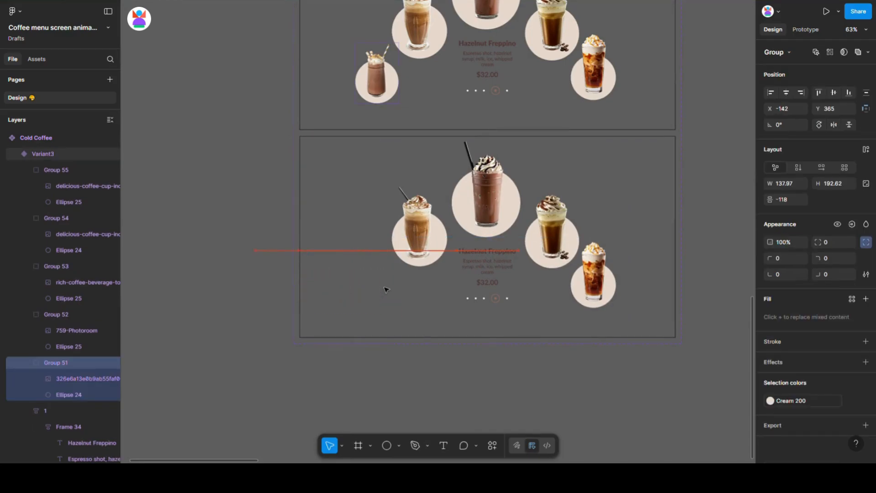
- Shift Variant3's latte to the leftmost place and its chocolate drink to the upper-left place, shrinking both, the chocolate drink to about 165 × 243
{"action": "left_click", "coordinate": [413, 242]}
{"action": "left_click_drag", "start_coordinate": [423, 229], "coordinate": [379, 269]}
{"action": "left_click_drag", "start_coordinate": [385, 223], "coordinate": [387, 257]}
{"action": "left_click_drag", "start_coordinate": [498, 199], "coordinate": [417, 224]}
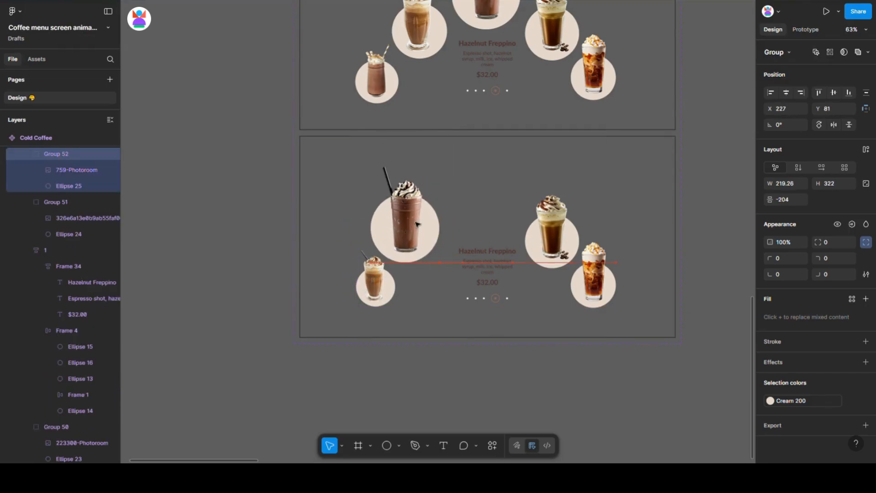
{"action": "left_click_drag", "start_coordinate": [416, 162], "coordinate": [423, 210]}
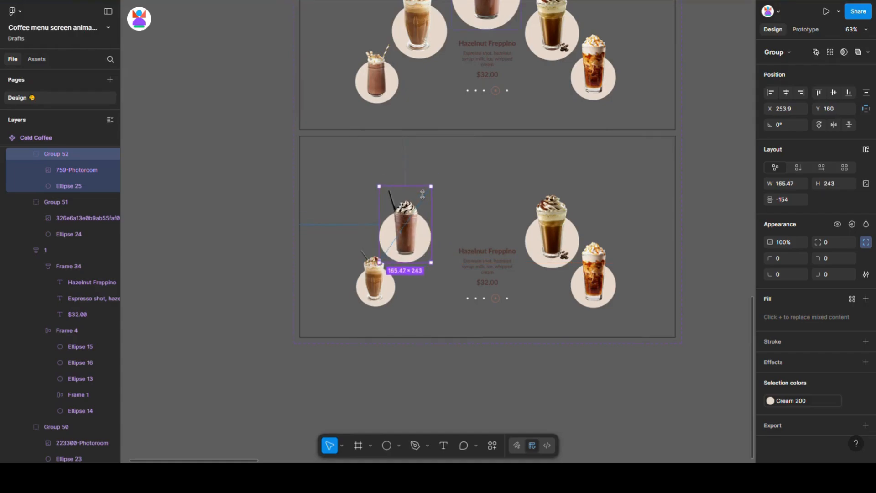
- Move Variant3's coffee-bean drink to the top centre of the arc above the details and enlarge it to about 237 × 322
{"action": "left_click", "coordinate": [552, 228]}
{"action": "left_click_drag", "start_coordinate": [553, 228], "coordinate": [487, 187]}
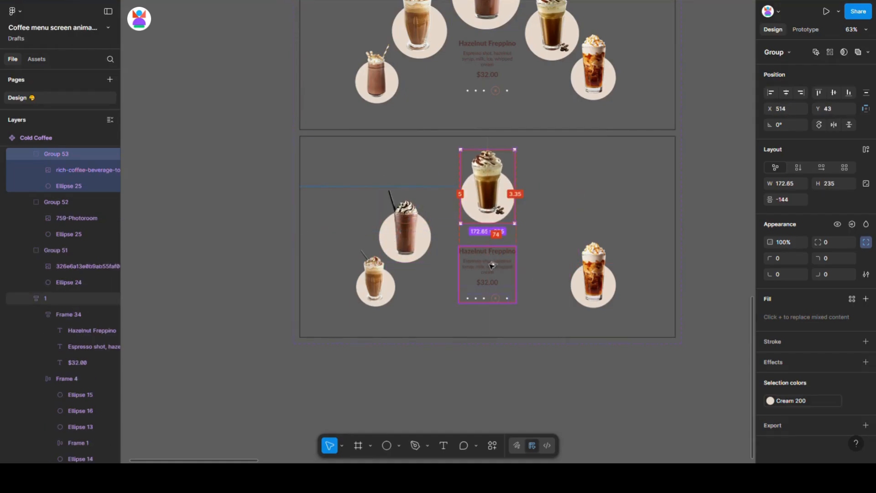
{"action": "key", "text": "shift+Down"}
{"action": "key", "text": "shift+Down"}
{"action": "key", "text": "shift+Down"}
{"action": "key", "text": "shift+Down"}
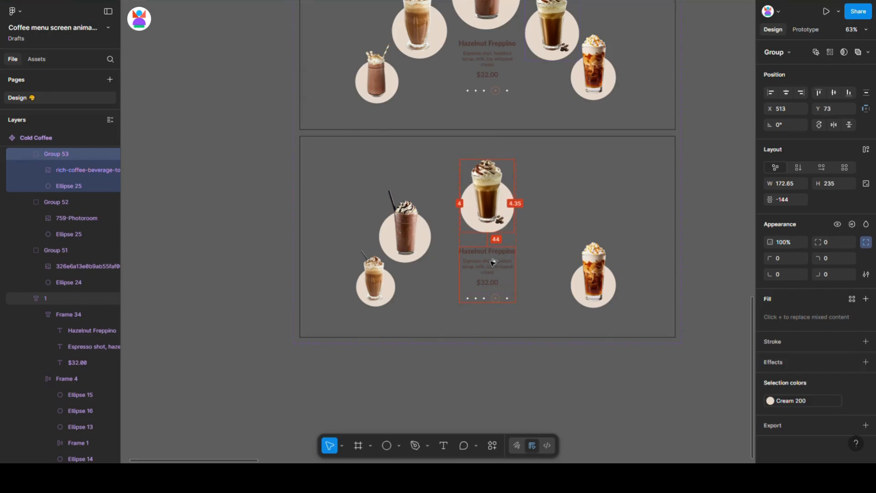
{"action": "left_click_drag", "start_coordinate": [493, 172], "coordinate": [492, 141]}
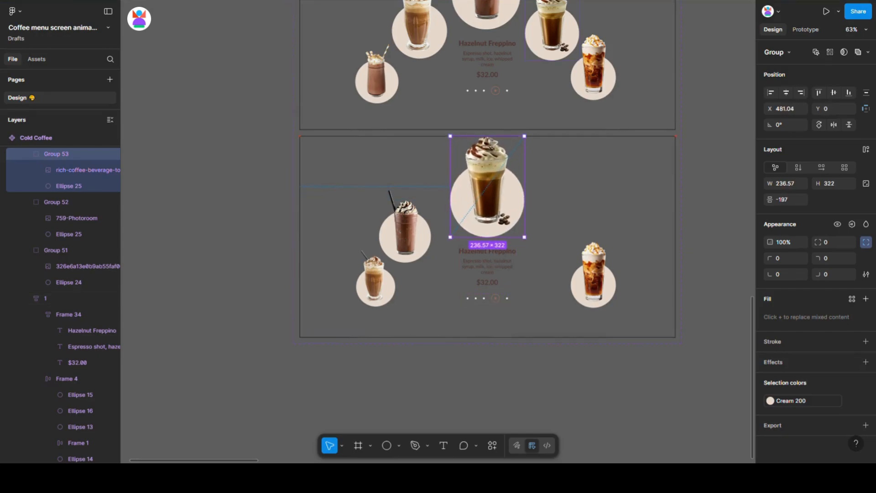
- Move Variant3's iced coffee up to the arc's upper-right place and enlarge it to about 178 × 253
{"action": "left_click_drag", "start_coordinate": [581, 288], "coordinate": [565, 251]}
{"action": "mouse_move", "coordinate": [568, 198]}
{"action": "left_mouse_down"}
{"action": "mouse_move", "coordinate": [574, 170]}
{"action": "mouse_move", "coordinate": [571, 182]}
{"action": "left_mouse_up"}
{"action": "left_click_drag", "start_coordinate": [564, 220], "coordinate": [571, 218]}
- Copy the cream circle behind Variant2's rightmost iced coffee into Variant3's empty lower-right place
{"action": "scroll", "coordinate": [439, 247], "scroll_direction": "down", "scroll_amount": 2}
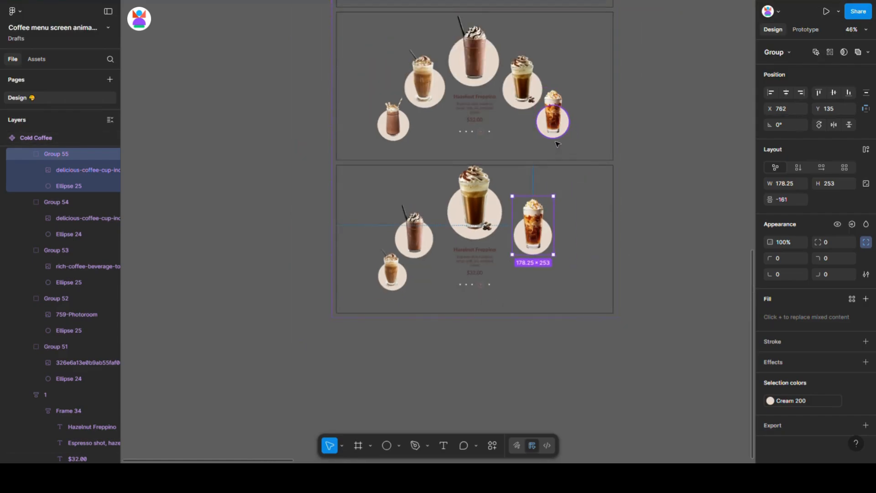
{"action": "left_click", "coordinate": [556, 137], "text": "ctrl"}
{"action": "key", "text": "ctrl+c"}
{"action": "double_click", "coordinate": [563, 296]}
{"action": "key", "text": "ctrl+v"}
{"action": "left_click_drag", "start_coordinate": [354, 199], "coordinate": [553, 274]}
- Enlarge Variant3's latte to about 144 × 221 and its chocolate drink to about 182 × 268, shifting the latte slightly outward
{"action": "left_click", "coordinate": [395, 261]}
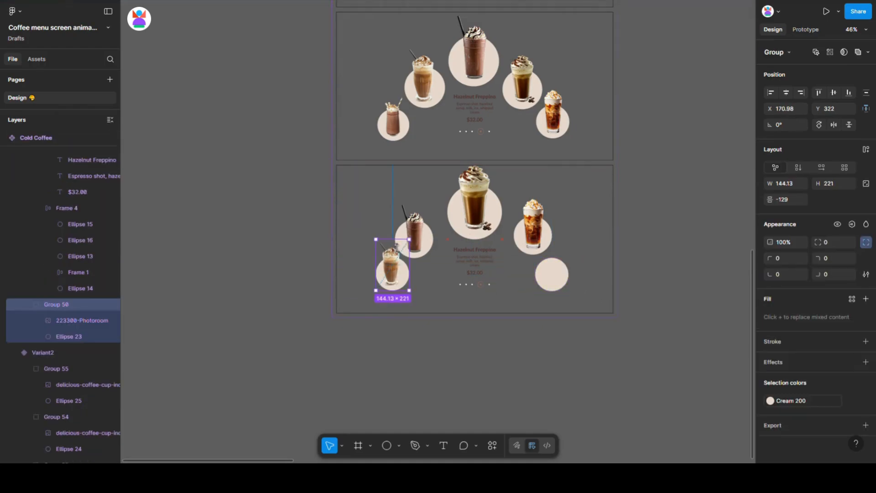
{"action": "left_click_drag", "start_coordinate": [391, 274], "coordinate": [384, 275]}
{"action": "left_click", "coordinate": [419, 236]}
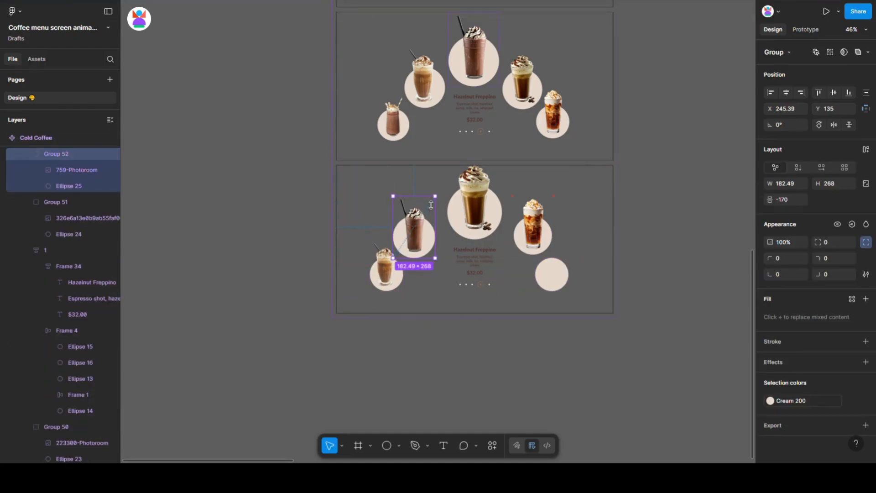
{"action": "left_click_drag", "start_coordinate": [429, 227], "coordinate": [432, 225]}
- Fine-tune the size of Variant3's iced coffee and move the empty cream circle outward to X 896, Y 402
{"action": "scroll", "coordinate": [535, 261], "scroll_direction": "up", "scroll_amount": 3}
{"action": "left_click", "coordinate": [536, 220]}
{"action": "left_click_drag", "start_coordinate": [538, 174], "coordinate": [539, 175]}
{"action": "left_click_drag", "start_coordinate": [553, 286], "coordinate": [566, 286]}
- Place a copy of the chocolate shake image with striped straws over Variant3's empty circle and shrink it to 150 × 213
{"action": "scroll", "coordinate": [544, 293], "scroll_direction": "down", "scroll_amount": 6}
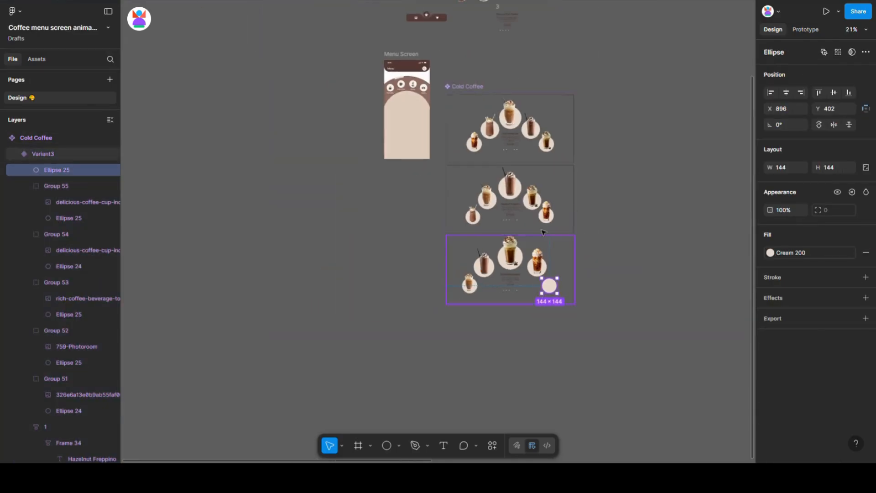
{"action": "scroll", "coordinate": [541, 283], "scroll_direction": "up", "scroll_amount": 1}
{"action": "double_click", "coordinate": [465, 30]}
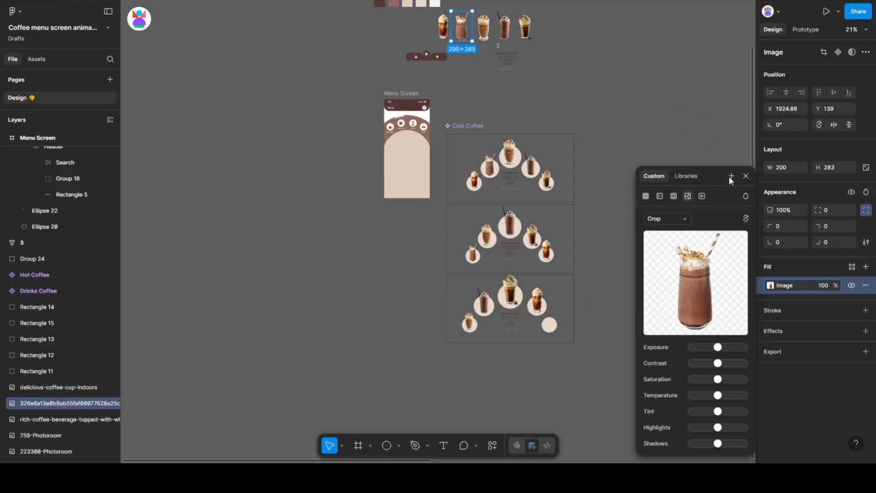
{"action": "key", "text": "Escape"}
{"action": "left_click_drag", "start_coordinate": [470, 47], "coordinate": [557, 323]}
{"action": "scroll", "coordinate": [557, 323], "scroll_direction": "up", "scroll_amount": 10}
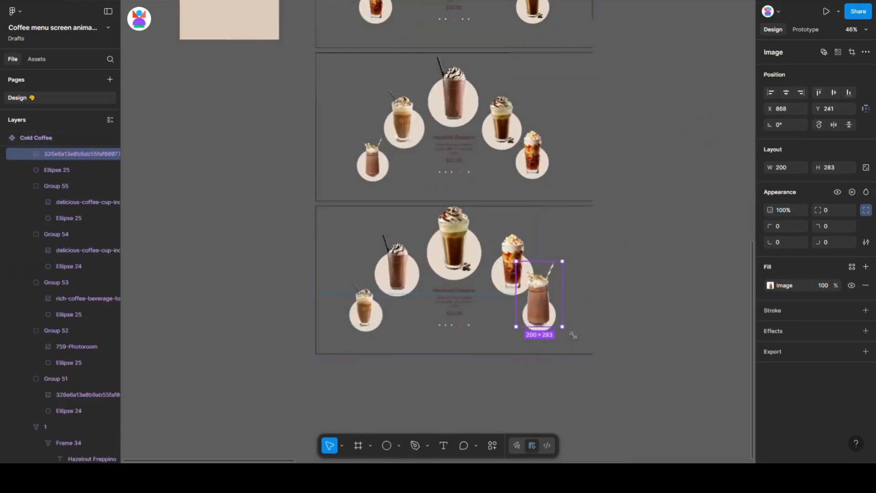
{"action": "left_click_drag", "start_coordinate": [520, 161], "coordinate": [499, 207]}
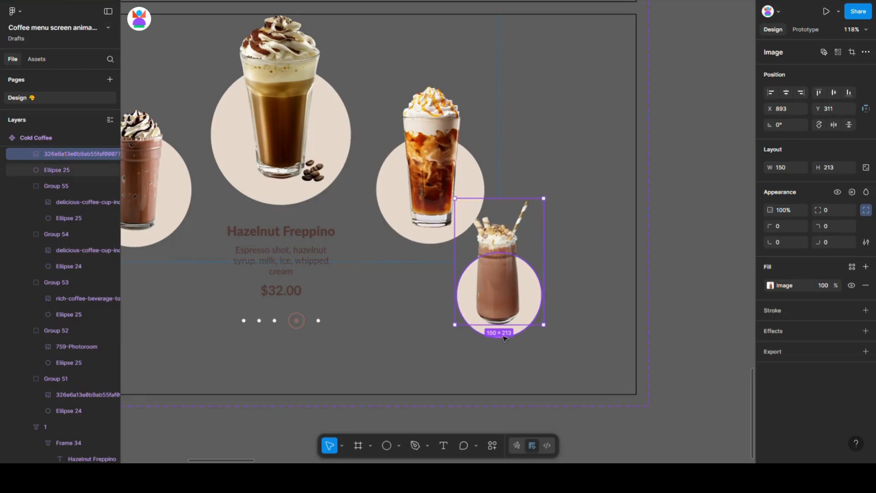
- Group Variant3's chocolate shake with its circle at X 910, Y 317, and nudge the iced coffee group to X 750, Y 114
{"action": "left_click", "coordinate": [525, 315], "text": "shift"}
{"action": "key", "text": "ctrl+g"}
{"action": "scroll", "coordinate": [531, 315], "scroll_direction": "down", "scroll_amount": 5}
{"action": "left_click_drag", "start_coordinate": [531, 315], "coordinate": [534, 314]}
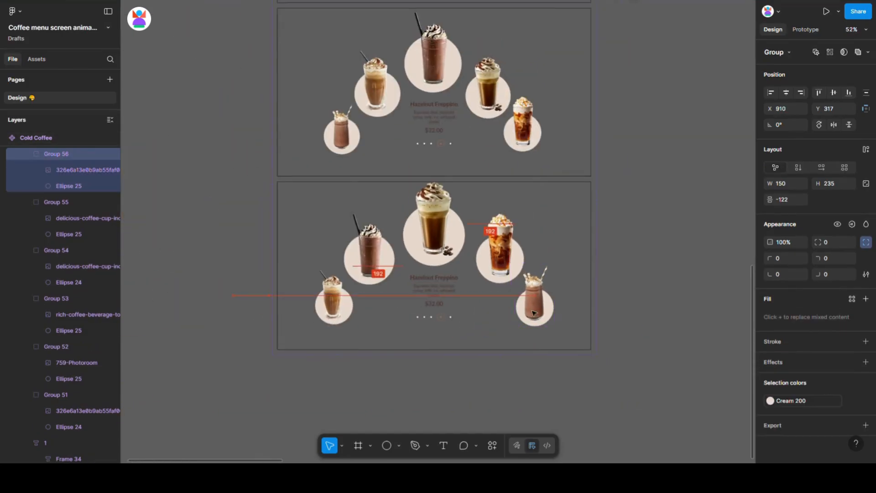
{"action": "left_click_drag", "start_coordinate": [498, 257], "coordinate": [499, 258]}
{"action": "scroll", "coordinate": [338, 287], "scroll_direction": "down", "scroll_amount": 5}
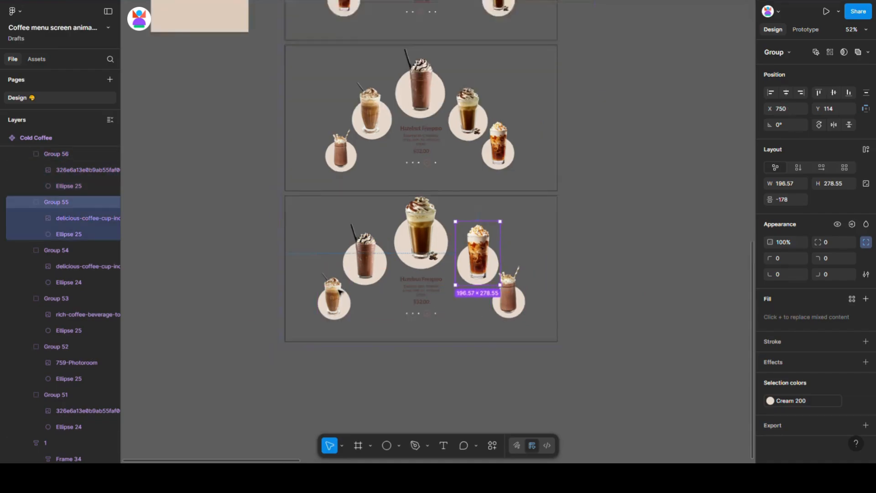
- Replace Variant3's title and description with the Popcorn Cold Coffee text copied from the spare details block beside the component
{"action": "left_click", "coordinate": [389, 64]}
{"action": "left_click", "coordinate": [447, 295]}
{"action": "scroll", "coordinate": [372, 304], "scroll_direction": "up", "scroll_amount": 5}
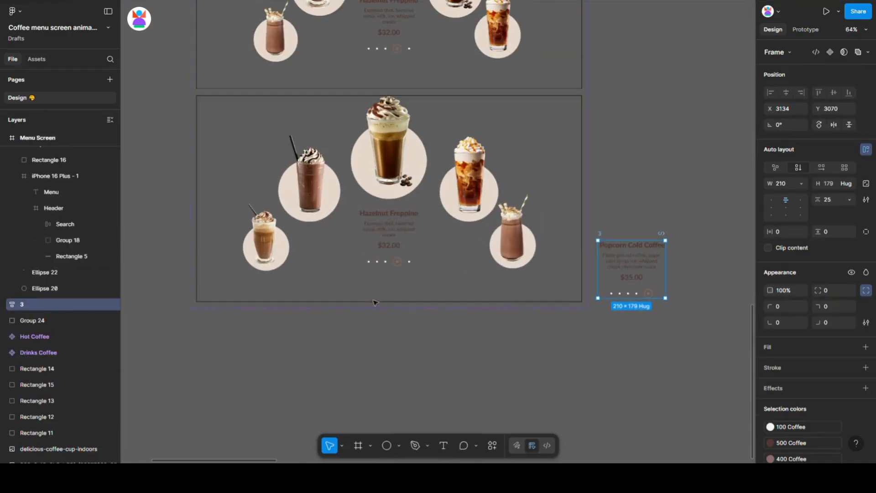
{"action": "double_click", "coordinate": [628, 251]}
{"action": "double_click", "coordinate": [389, 221]}
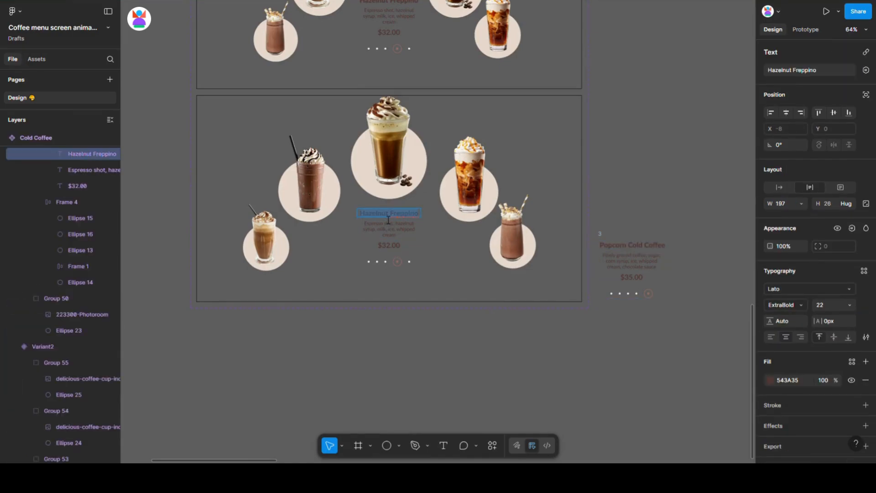
{"action": "double_click", "coordinate": [644, 264]}
{"action": "double_click", "coordinate": [391, 233]}
{"action": "key", "text": "ctrl+v"}
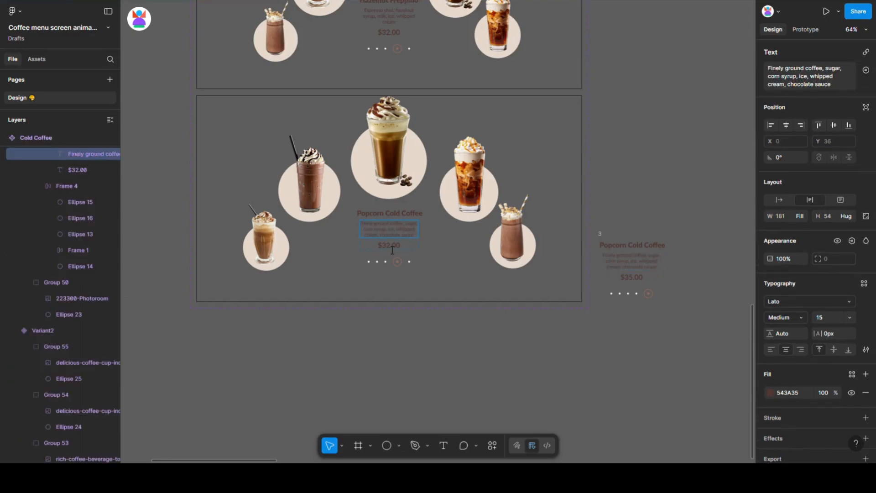
- Set Variant3's price to $35.00 and move the ringed page indicator to the last dot position
{"action": "scroll", "coordinate": [378, 247], "scroll_direction": "up", "scroll_amount": 1}
{"action": "left_click", "coordinate": [400, 247]}
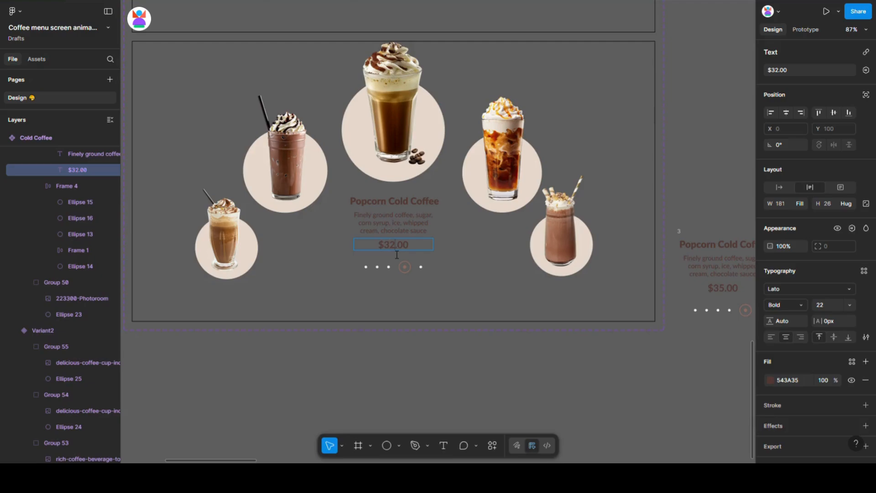
{"action": "left_click", "coordinate": [422, 306]}
{"action": "double_click", "coordinate": [406, 267]}
{"action": "key", "text": "Right"}
{"action": "scroll", "coordinate": [382, 286], "scroll_direction": "down", "scroll_amount": 3}
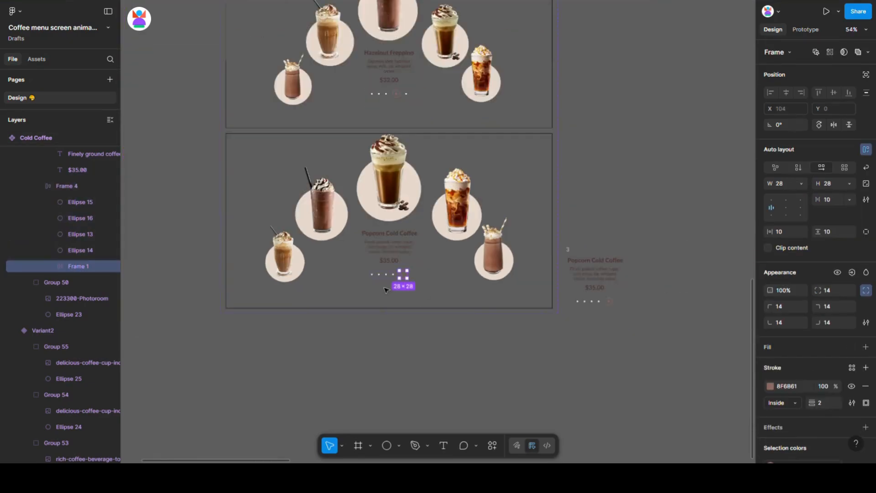
- Delete the spare Popcorn Cold Coffee details block and remove the outline stroke from all three Cold Coffee variants
{"action": "left_click", "coordinate": [508, 272]}
{"action": "key", "text": "Delete"}
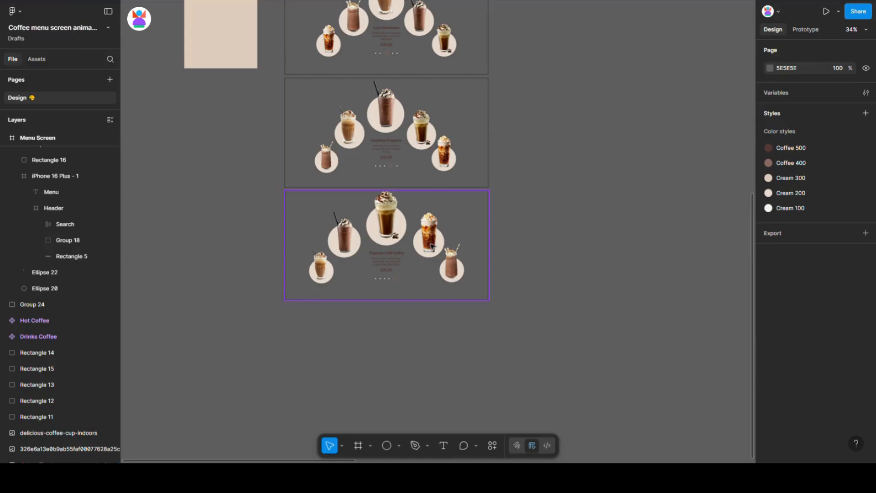
{"action": "left_click", "coordinate": [431, 245]}
{"action": "left_click", "coordinate": [418, 139], "text": "shift"}
{"action": "left_click", "coordinate": [865, 408]}
{"action": "scroll", "coordinate": [586, 256], "scroll_direction": "down", "scroll_amount": 3}
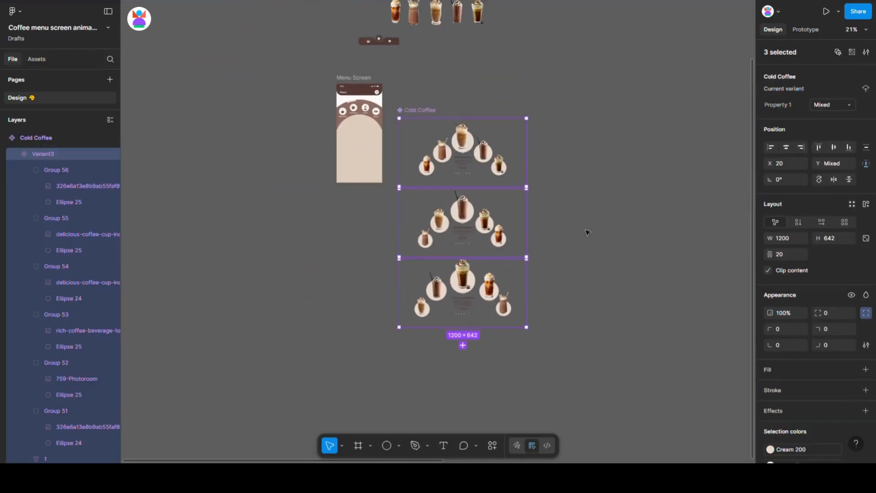
{"action": "left_click", "coordinate": [592, 213]}
- Link the Default variant's central latte to Variant2 with an on-tap Change to interaction using Smart animate, Slow curve, 600ms
{"action": "left_click", "coordinate": [802, 30]}
{"action": "scroll", "coordinate": [461, 182], "scroll_direction": "up", "scroll_amount": 3}
{"action": "scroll", "coordinate": [424, 157], "scroll_direction": "up", "scroll_amount": 2}
{"action": "left_click", "coordinate": [487, 103]}
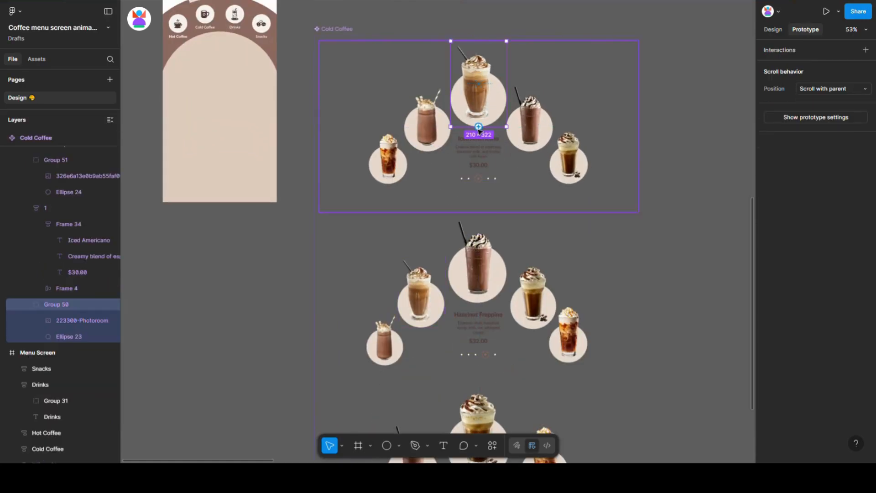
{"action": "left_click_drag", "start_coordinate": [452, 254], "coordinate": [488, 290]}
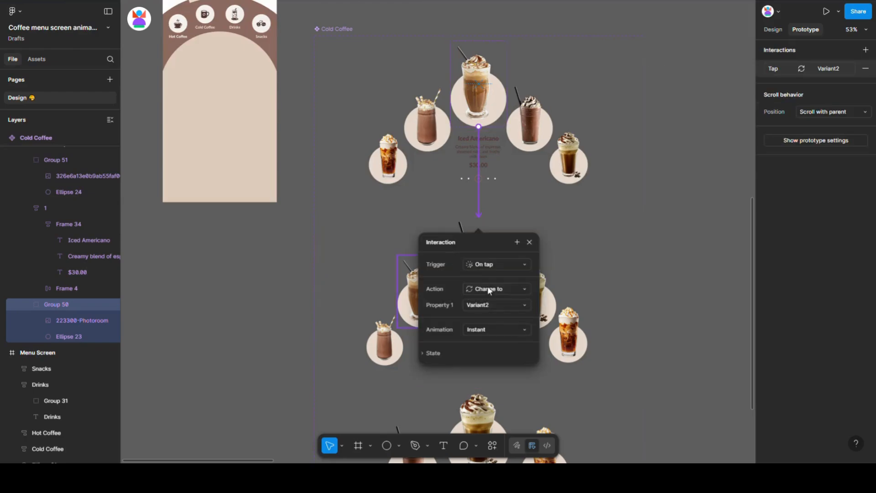
{"action": "left_click", "coordinate": [489, 326]}
{"action": "left_click", "coordinate": [497, 354]}
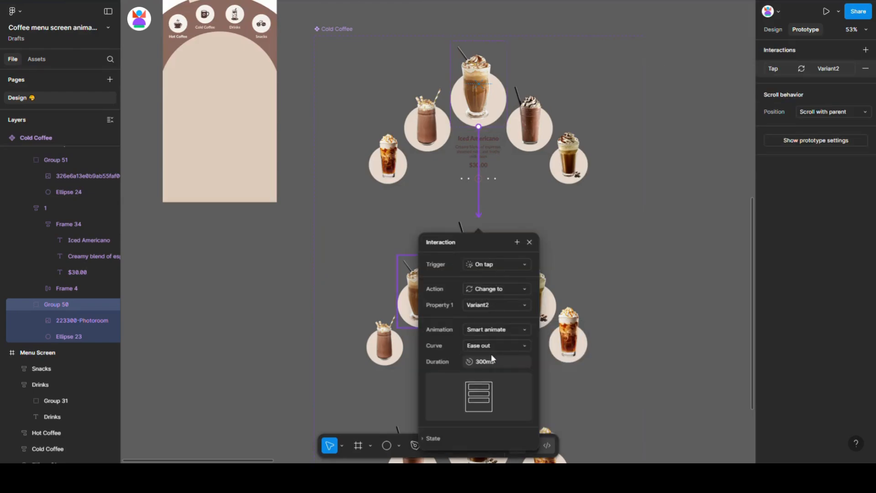
{"action": "left_click", "coordinate": [483, 345]}
{"action": "left_click", "coordinate": [492, 435]}
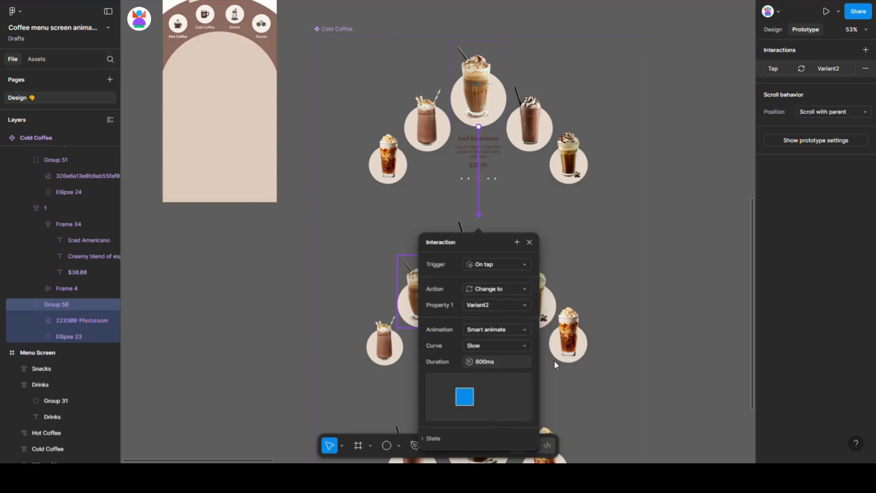
{"action": "left_click", "coordinate": [672, 311]}
- Link Variant2's central chocolate drink to Variant3 with an on-tap Change to interaction using Smart animate, Slow, 600ms
{"action": "scroll", "coordinate": [667, 283], "scroll_direction": "down", "scroll_amount": 5}
{"action": "left_click", "coordinate": [474, 157]}
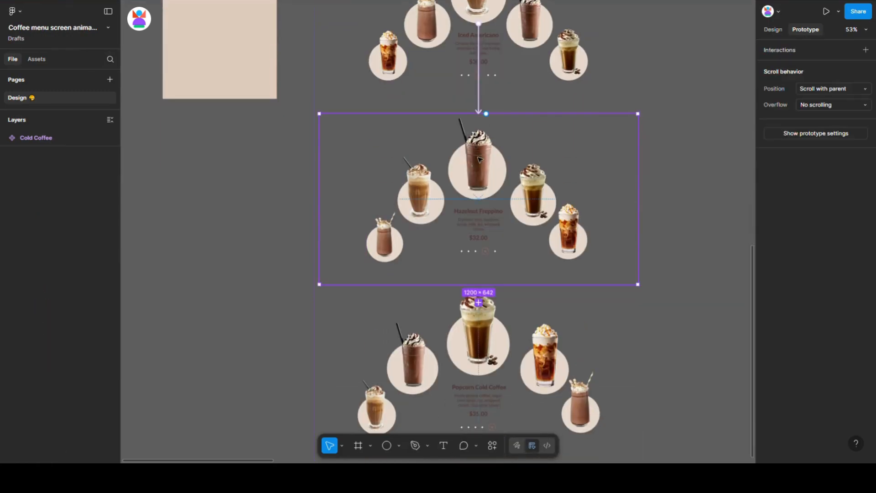
{"action": "double_click", "coordinate": [480, 159]}
{"action": "left_click_drag", "start_coordinate": [464, 310], "coordinate": [464, 310]}
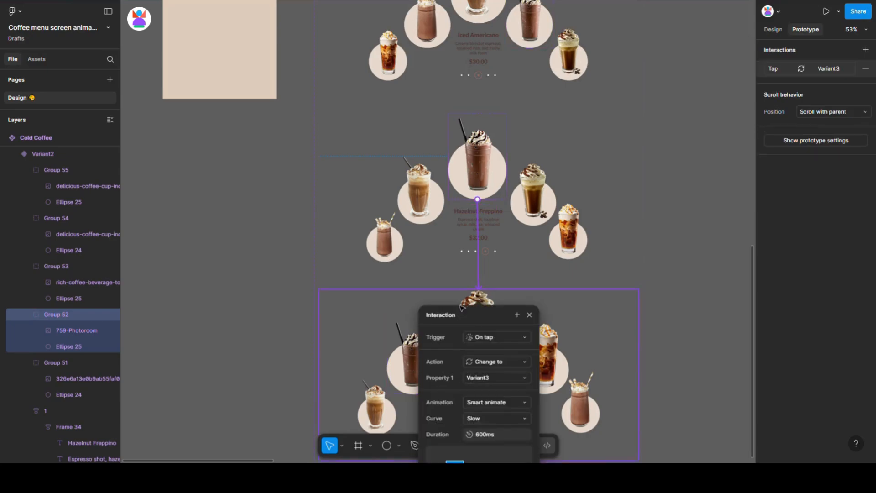
{"action": "scroll", "coordinate": [457, 300], "scroll_direction": "down", "scroll_amount": 3}
{"action": "left_click", "coordinate": [705, 177]}
- Link Variant3's chocolate drink, the one beside the central coffee, back to Variant2
{"action": "left_click", "coordinate": [319, 309]}
{"action": "double_click", "coordinate": [413, 272]}
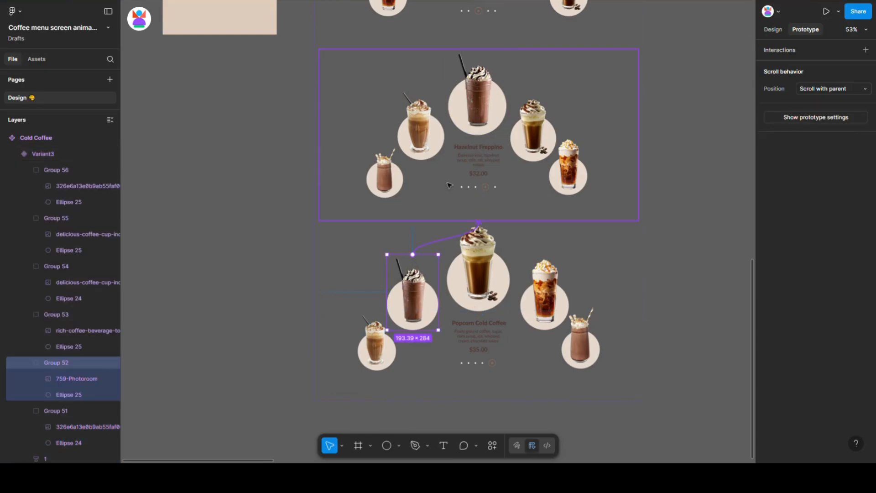
{"action": "left_click_drag", "start_coordinate": [450, 185], "coordinate": [450, 185]}
{"action": "left_click", "coordinate": [684, 252]}
- Link Variant2's latte back to the Default variant with an on-tap Smart animate interaction, Slow, 600ms
{"action": "scroll", "coordinate": [675, 259], "scroll_direction": "up", "scroll_amount": 5}
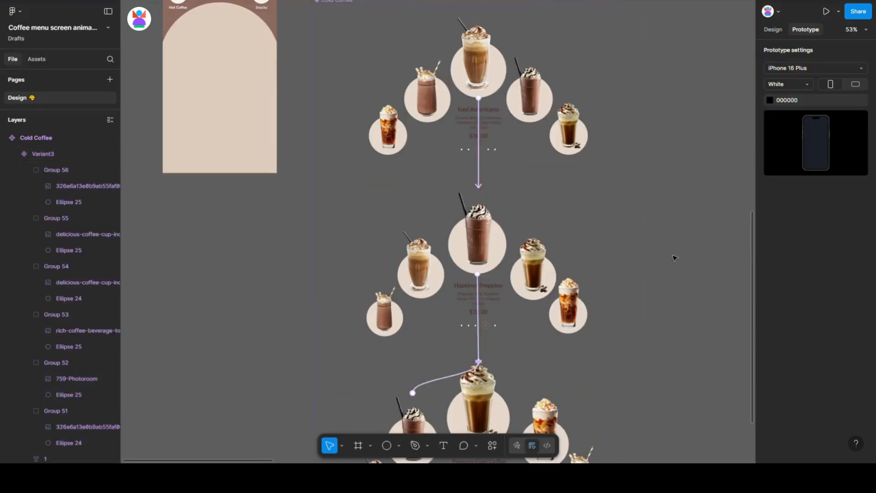
{"action": "left_click", "coordinate": [429, 269]}
{"action": "left_click", "coordinate": [429, 271]}
{"action": "left_click_drag", "start_coordinate": [420, 227], "coordinate": [478, 181]}
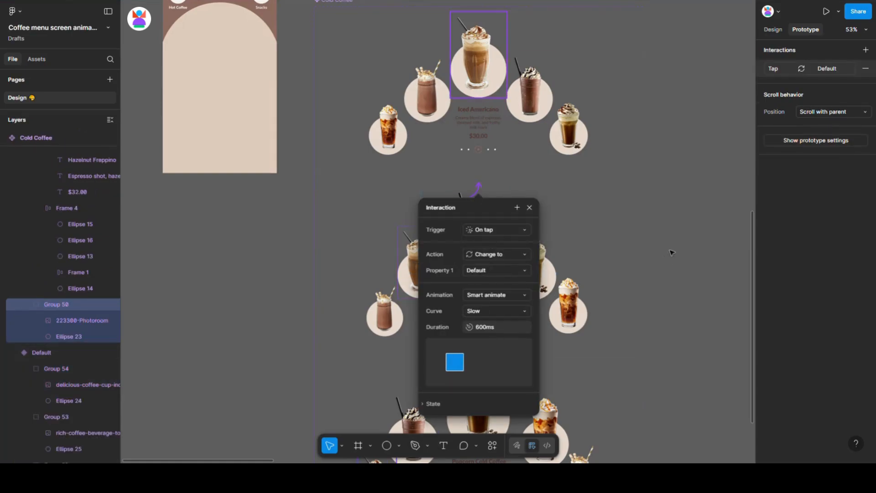
{"action": "left_click", "coordinate": [671, 253]}
- Place a Default Cold Coffee instance on the Menu Screen, centred horizontally and aligned to the frame's bottom edge
{"action": "scroll", "coordinate": [679, 270], "scroll_direction": "down", "scroll_amount": 3, "text": "ctrl"}
{"action": "left_click", "coordinate": [772, 29]}
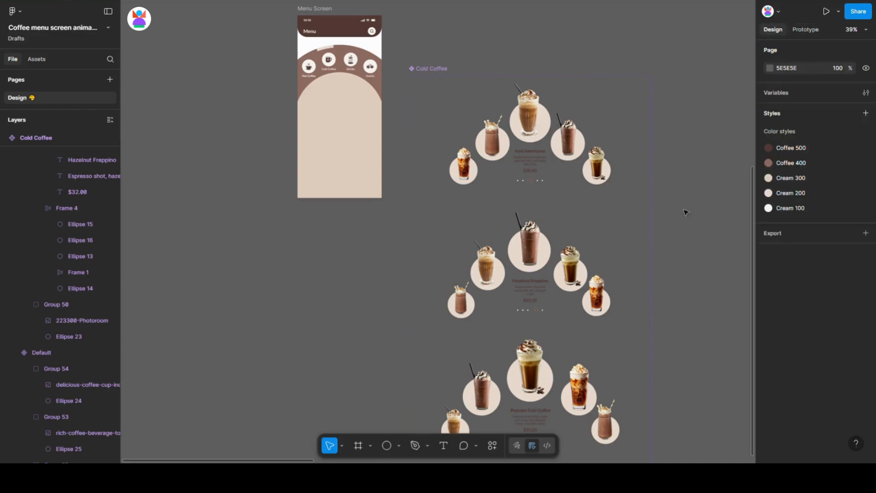
{"action": "left_click", "coordinate": [557, 133]}
{"action": "left_click_drag", "start_coordinate": [538, 142], "coordinate": [352, 140]}
{"action": "left_click", "coordinate": [787, 120]}
{"action": "scroll", "coordinate": [353, 67], "scroll_direction": "up", "scroll_amount": 5}
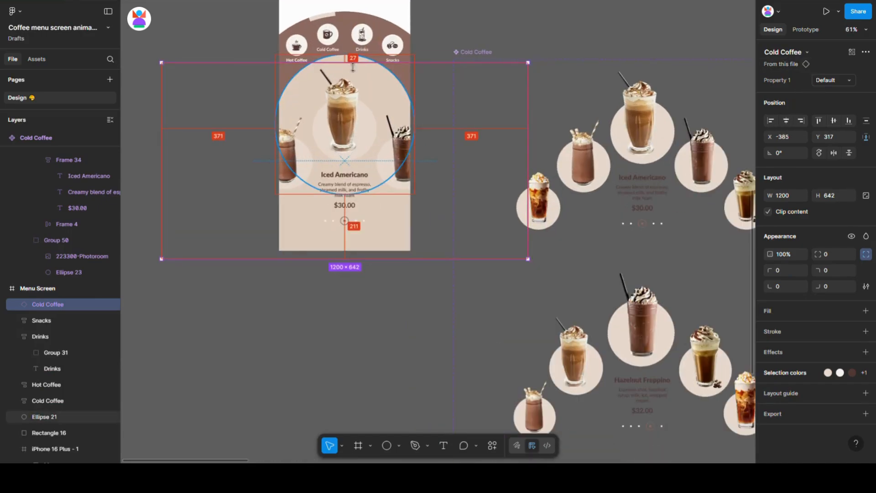
{"action": "left_click", "coordinate": [849, 120]}
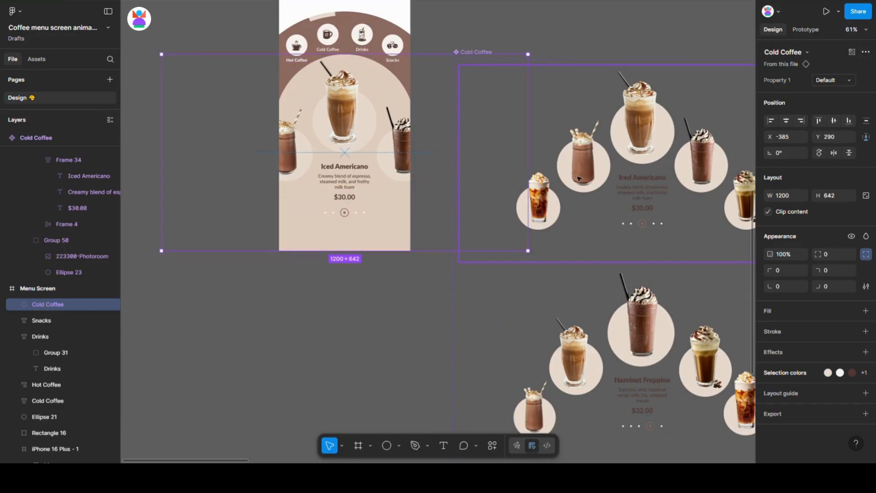
- Move the Cold Coffee component set farther away from the Menu Screen frame
{"action": "scroll", "coordinate": [586, 155], "scroll_direction": "down", "scroll_amount": 3}
{"action": "left_click", "coordinate": [600, 80]}
{"action": "scroll", "coordinate": [522, 75], "scroll_direction": "down", "scroll_amount": 4}
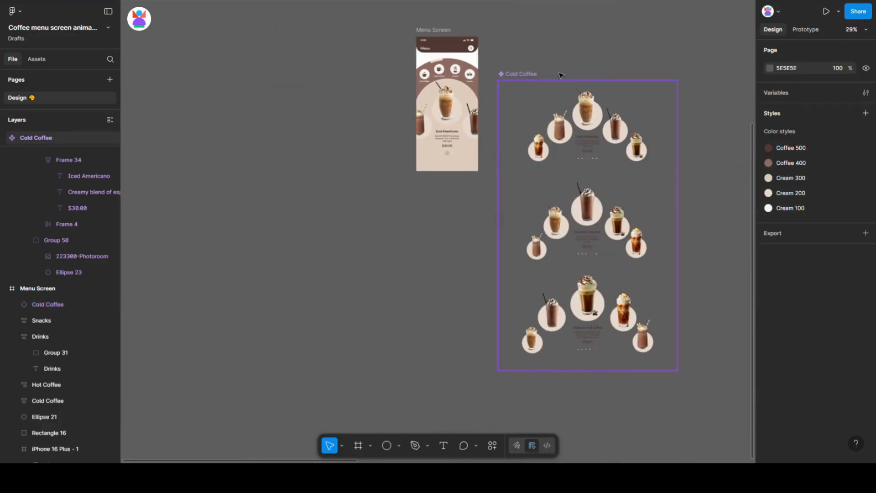
{"action": "left_click_drag", "start_coordinate": [522, 75], "coordinate": [593, 74]}
- Place the navigation bar group at the base of the Menu Screen, aligned to the bottom edge and raised to X 25, Y 817
{"action": "scroll", "coordinate": [520, 133], "scroll_direction": "up", "scroll_amount": 3}
{"action": "left_click_drag", "start_coordinate": [471, 124], "coordinate": [442, 232]}
{"action": "left_click_drag", "start_coordinate": [454, 293], "coordinate": [453, 293]}
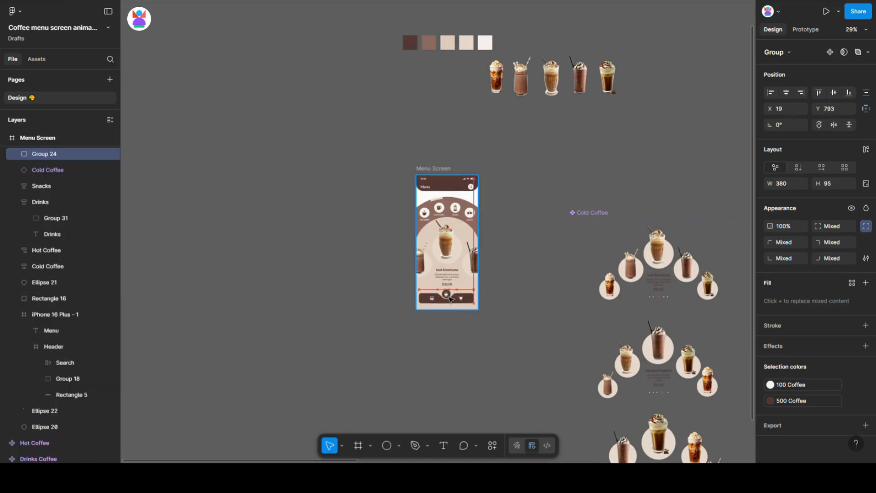
{"action": "left_click", "coordinate": [848, 93]}
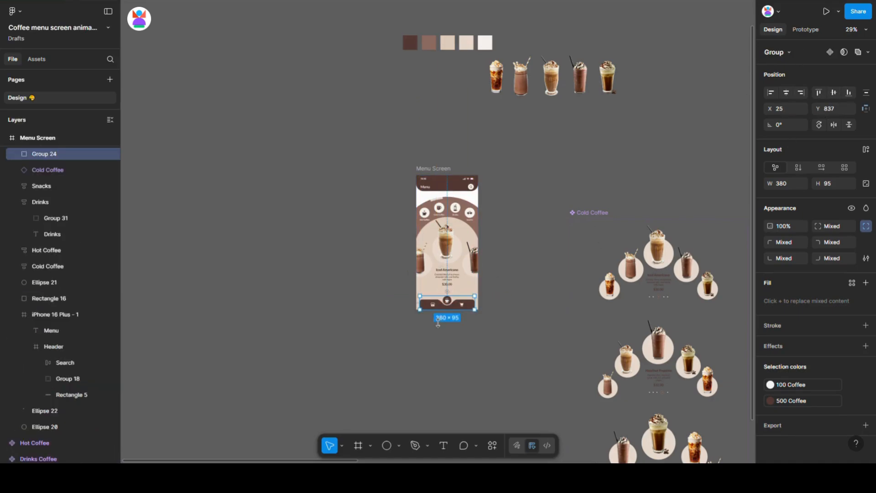
{"action": "scroll", "coordinate": [445, 306], "scroll_direction": "up", "scroll_amount": 5}
{"action": "left_click_drag", "start_coordinate": [505, 290], "coordinate": [504, 284]}
{"action": "scroll", "coordinate": [453, 258], "scroll_direction": "up", "scroll_amount": 1}
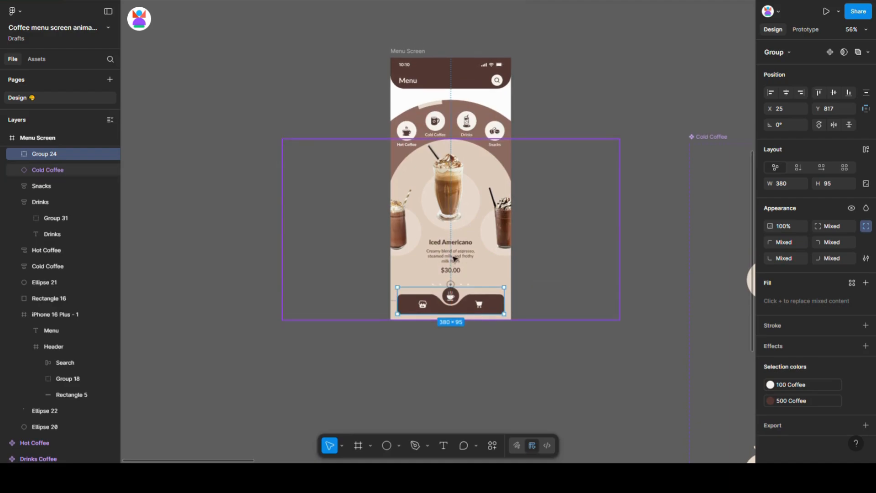
- Raise the Cold Coffee instance on the Menu Screen to Y 270 so its indicator dots clear the navigation bar
{"action": "left_click", "coordinate": [451, 257]}
{"action": "key", "text": "shift+Up"}
{"action": "key", "text": "shift+Up"}
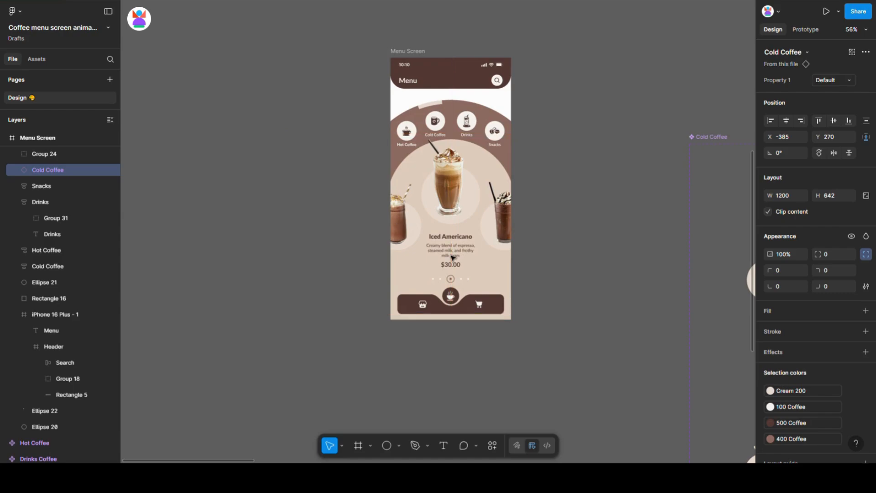
{"action": "scroll", "coordinate": [458, 220], "scroll_direction": "up", "scroll_amount": 3}
{"action": "scroll", "coordinate": [374, 210], "scroll_direction": "down", "scroll_amount": 3}
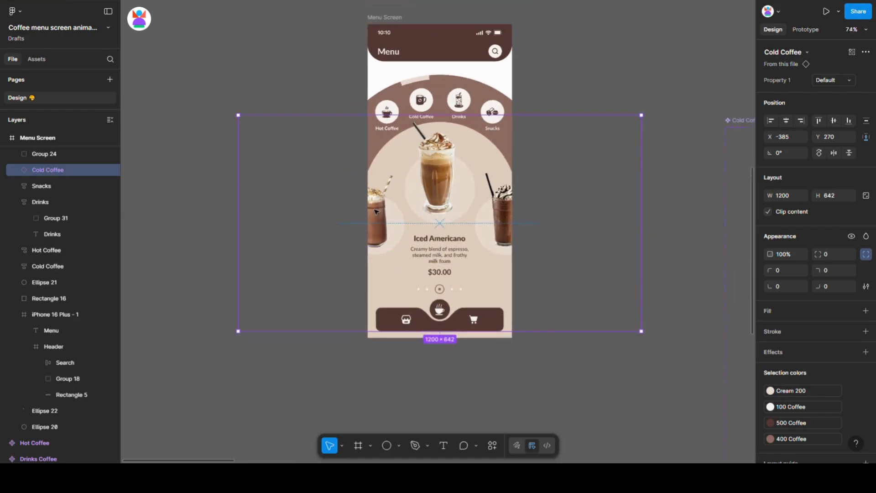
{"action": "left_click", "coordinate": [515, 365]}
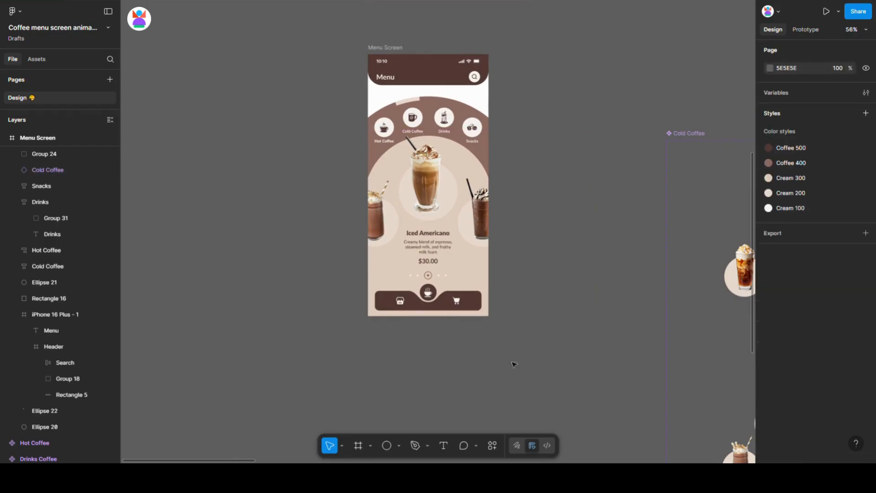
- Preview the Menu Screen prototype to check the sliding drink animation, and close the preview
{"action": "left_click", "coordinate": [377, 53]}
{"action": "key", "text": "shift+space"}
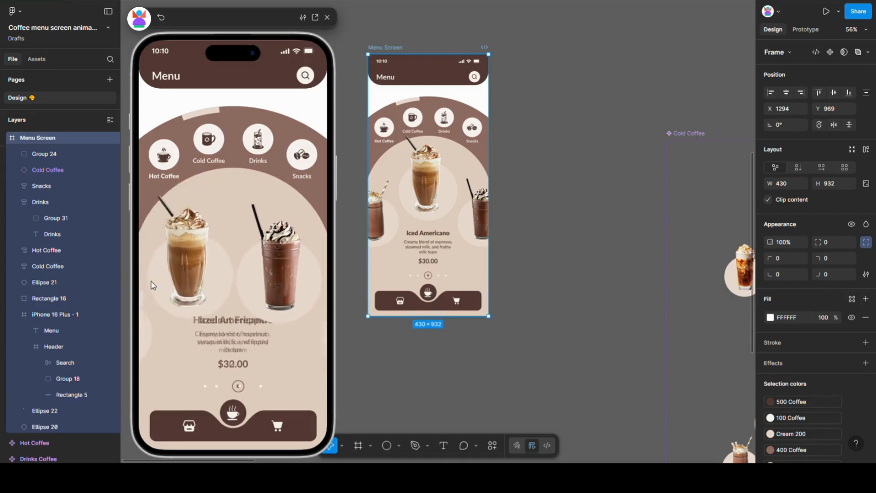
{"action": "left_click", "coordinate": [535, 204]}
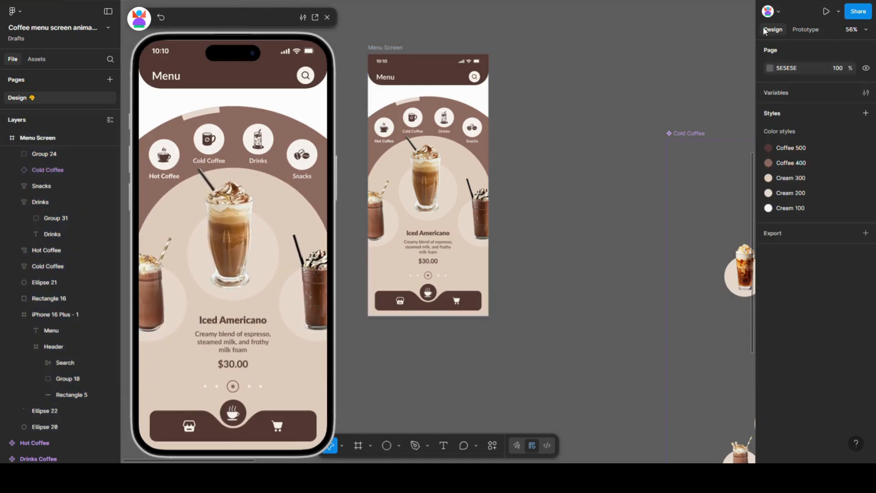
{"action": "left_click", "coordinate": [327, 18]}
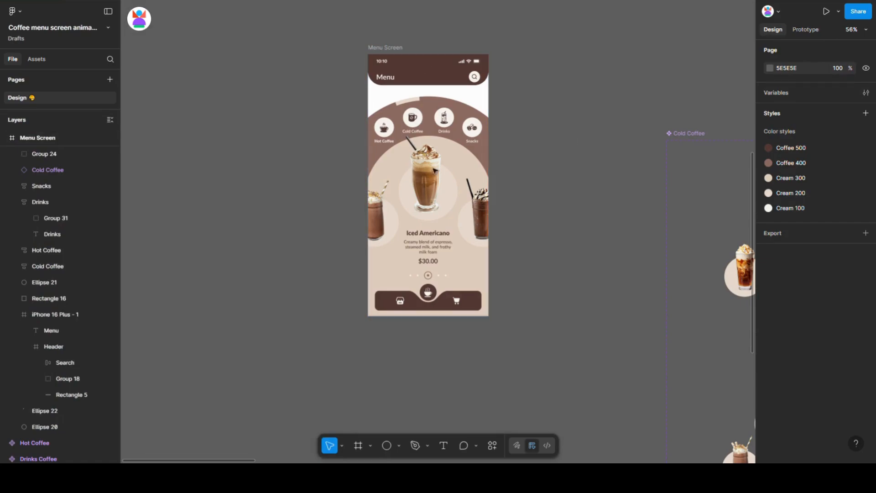
- Move the Hot Coffee and Drinks Coffee component sets next to the Cold Coffee component set
{"action": "scroll", "coordinate": [434, 170], "scroll_direction": "down", "scroll_amount": 10}
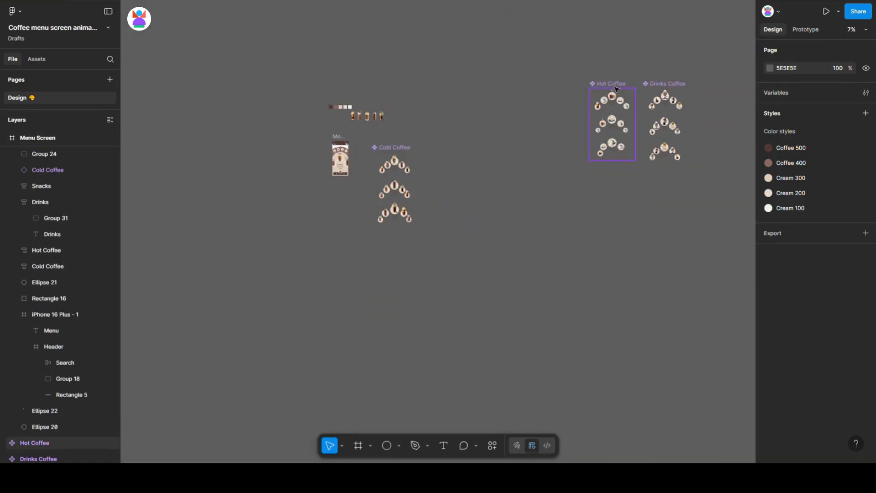
{"action": "left_click", "coordinate": [607, 84]}
{"action": "left_click", "coordinate": [664, 85], "text": "shift"}
{"action": "left_click_drag", "start_coordinate": [599, 109], "coordinate": [427, 172]}
- Duplicate the Menu Screen frame and place the copy beside the original at X 822, Y 969
{"action": "scroll", "coordinate": [315, 143], "scroll_direction": "up", "scroll_amount": 5}
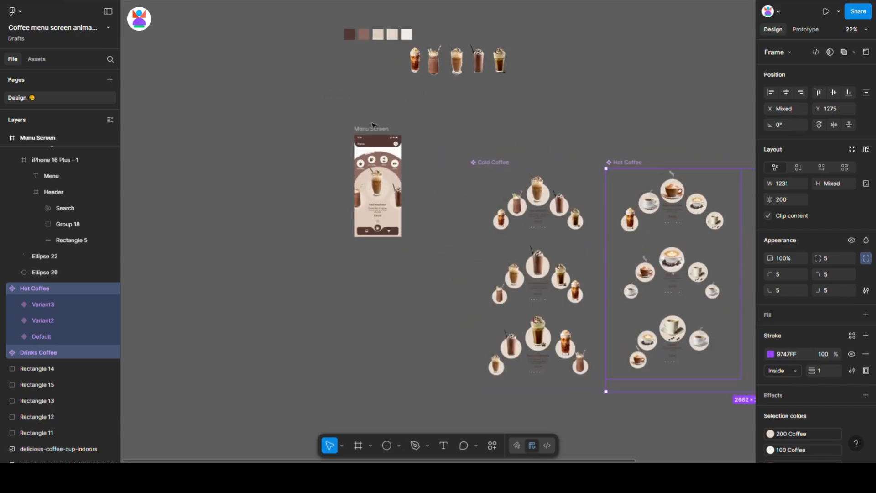
{"action": "left_click", "coordinate": [376, 129]}
{"action": "left_click_drag", "start_coordinate": [347, 138], "coordinate": [325, 132]}
{"action": "scroll", "coordinate": [308, 168], "scroll_direction": "up", "scroll_amount": 2}
- Shift the cream arc highlight on the copied Menu Screen to the Hot Coffee category, with its arc starting at -114.71°
{"action": "scroll", "coordinate": [309, 170], "scroll_direction": "up", "scroll_amount": 6}
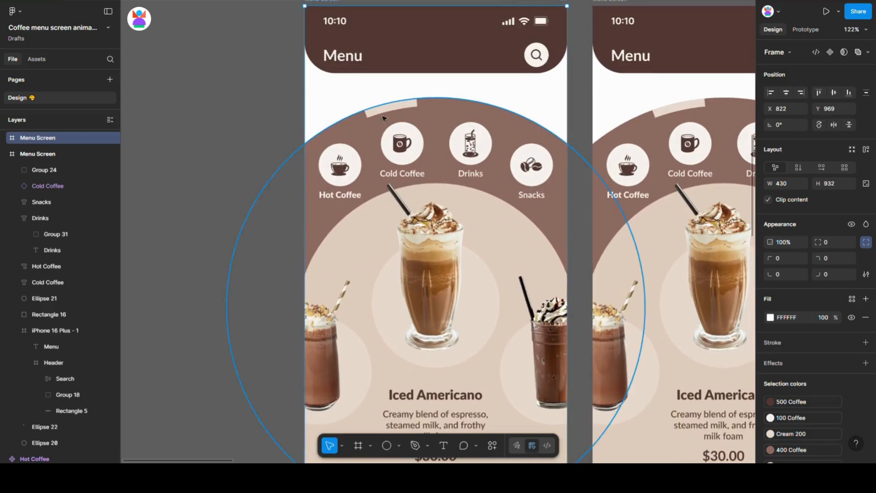
{"action": "left_click", "coordinate": [409, 107]}
{"action": "left_click_drag", "start_coordinate": [420, 106], "coordinate": [354, 123]}
{"action": "scroll", "coordinate": [264, 123], "scroll_direction": "down", "scroll_amount": 5}
{"action": "left_click", "coordinate": [348, 196]}
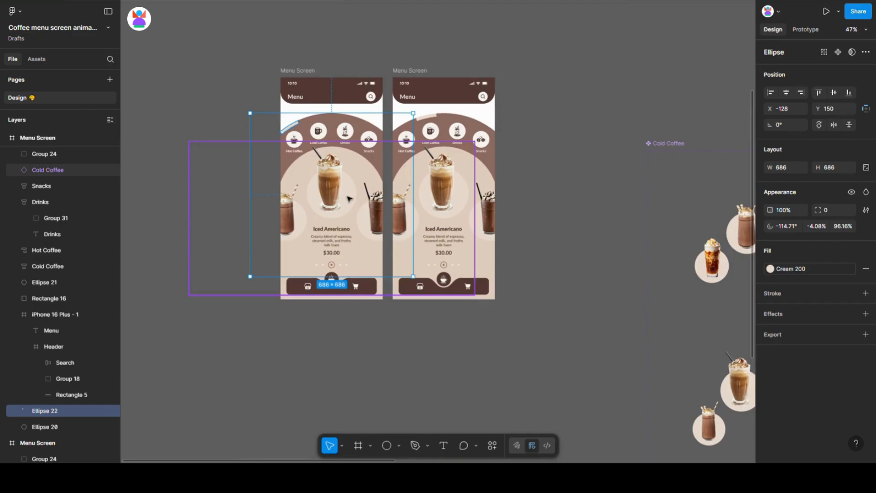
- Replace the Cold Coffee instance on the copied Menu Screen with a Default Hot Coffee instance, centred horizontally at X -380, Y 290
{"action": "key", "text": "Delete"}
{"action": "scroll", "coordinate": [353, 183], "scroll_direction": "down", "scroll_amount": 3}
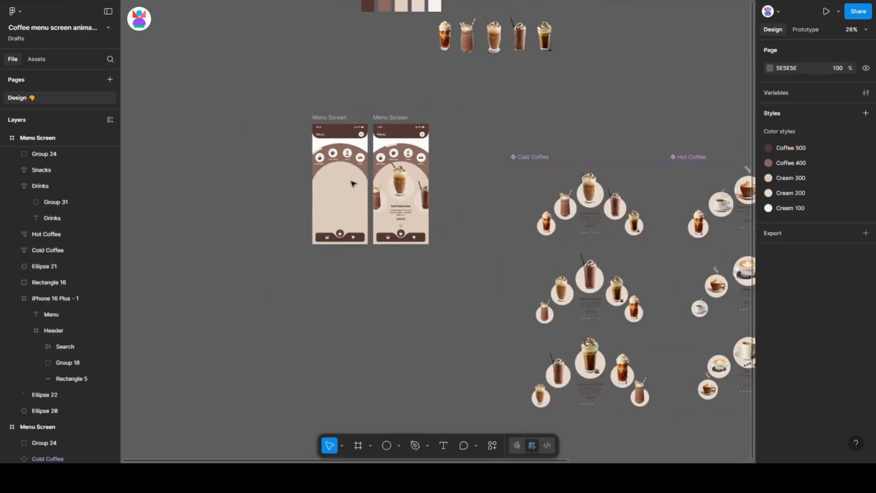
{"action": "left_click_drag", "start_coordinate": [691, 211], "coordinate": [320, 197]}
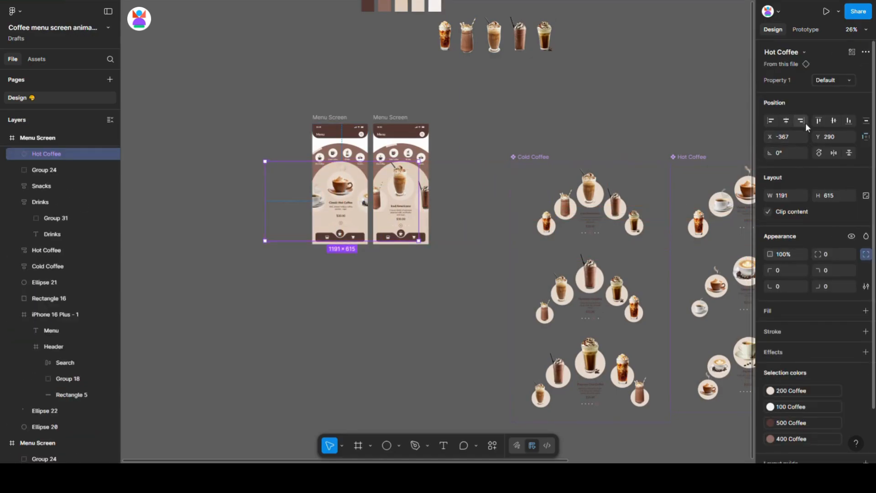
{"action": "scroll", "coordinate": [334, 215], "scroll_direction": "up", "scroll_amount": 2}
{"action": "scroll", "coordinate": [334, 215], "scroll_direction": "up", "scroll_amount": 3}
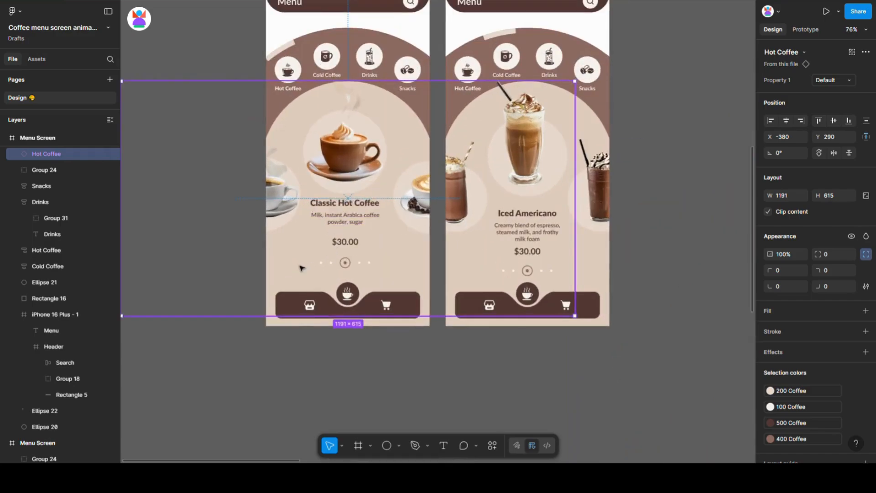
- Measure the pagination dots' distances to the frame edges on the Iced Americano screen and inspect the dots on the Hot Coffee screen
{"action": "scroll", "coordinate": [299, 265], "scroll_direction": "up", "scroll_amount": 2}
{"action": "scroll", "coordinate": [297, 254], "scroll_direction": "down", "scroll_amount": 1}
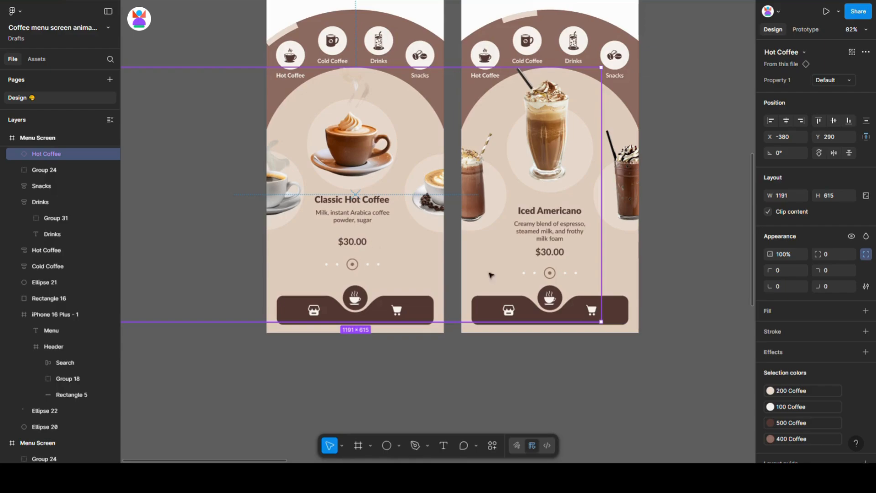
{"action": "left_click", "coordinate": [551, 278]}
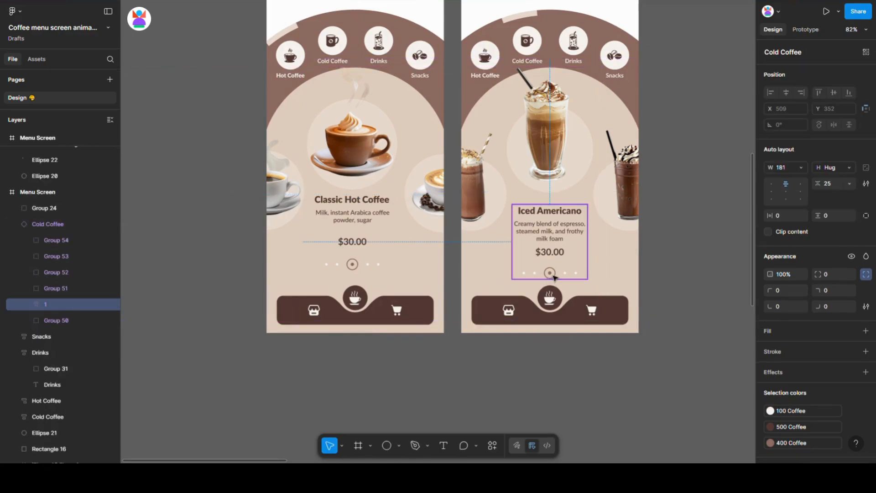
{"action": "left_click", "coordinate": [554, 275]}
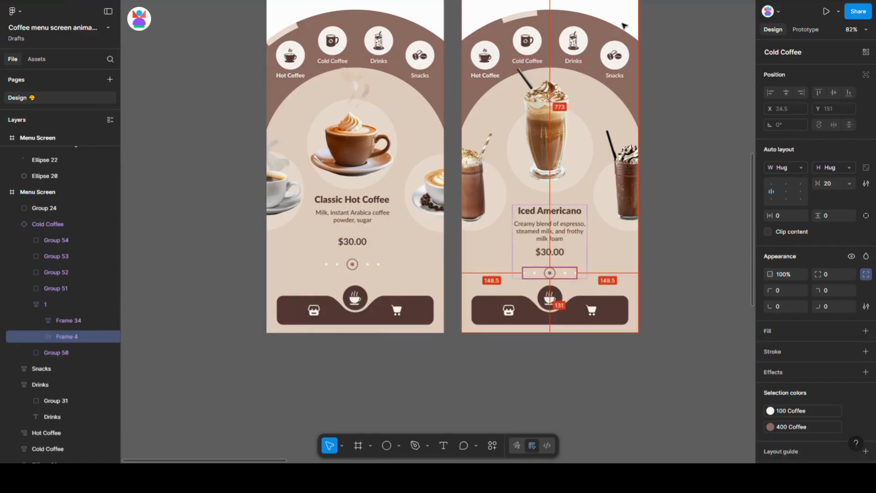
{"action": "left_click", "coordinate": [458, 366]}
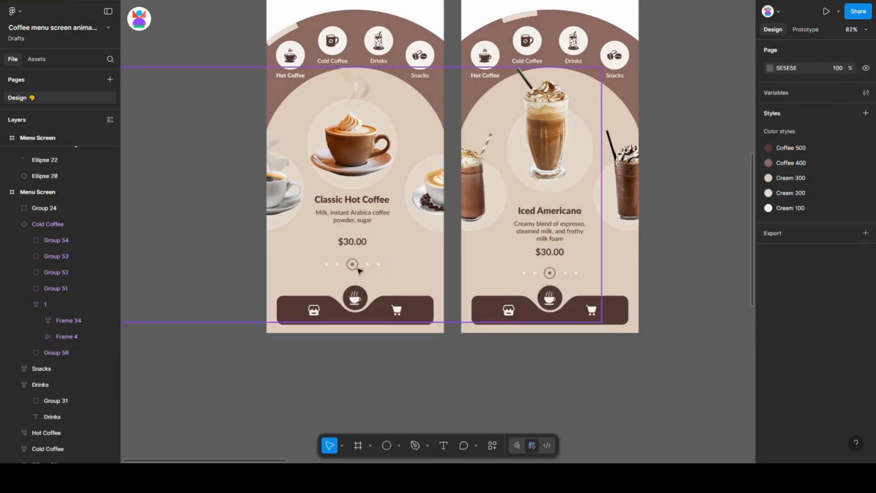
{"action": "left_click", "coordinate": [358, 268]}
{"action": "left_click", "coordinate": [358, 268]}
{"action": "key", "text": "Escape"}
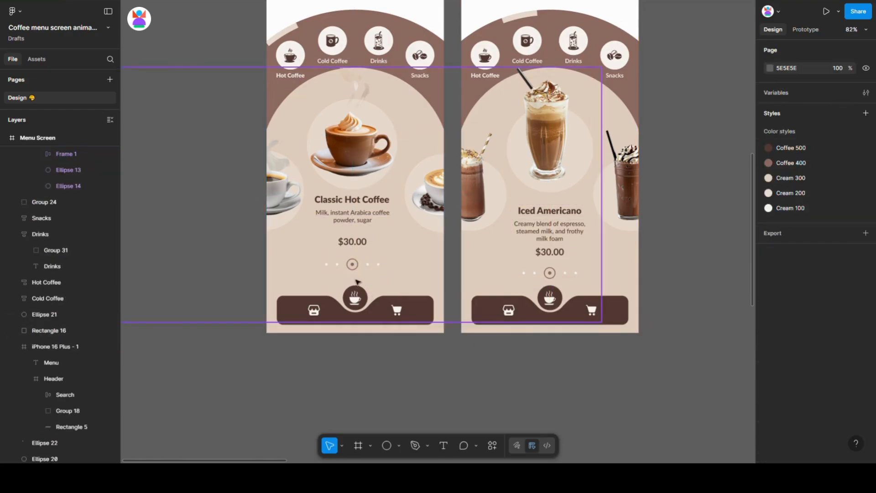
{"action": "double_click", "coordinate": [354, 266]}
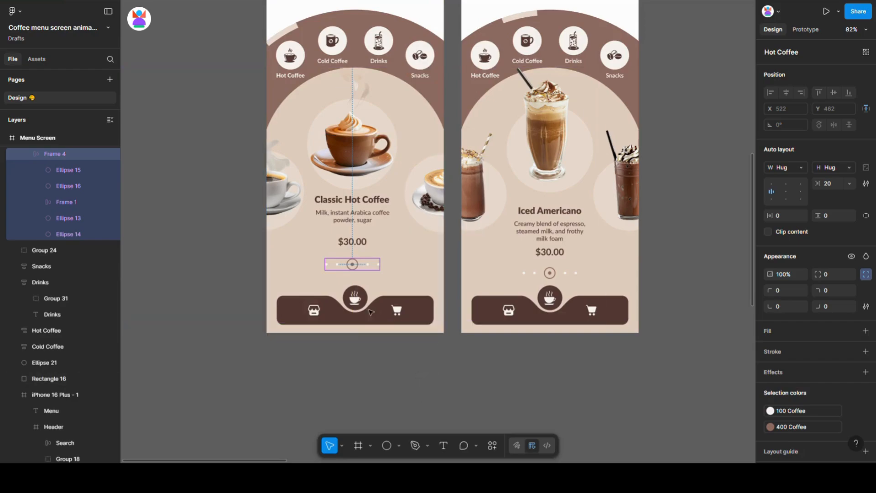
{"action": "left_click", "coordinate": [420, 376]}
- Shift the Hot Coffee instance down to Y 311 and sideways until its pagination dots are centred horizontally in the frame
{"action": "left_click", "coordinate": [357, 224]}
{"action": "key", "text": "shift+Down"}
{"action": "key", "text": "shift+Down"}
{"action": "key", "text": "Down"}
{"action": "key", "text": "shift+Right"}
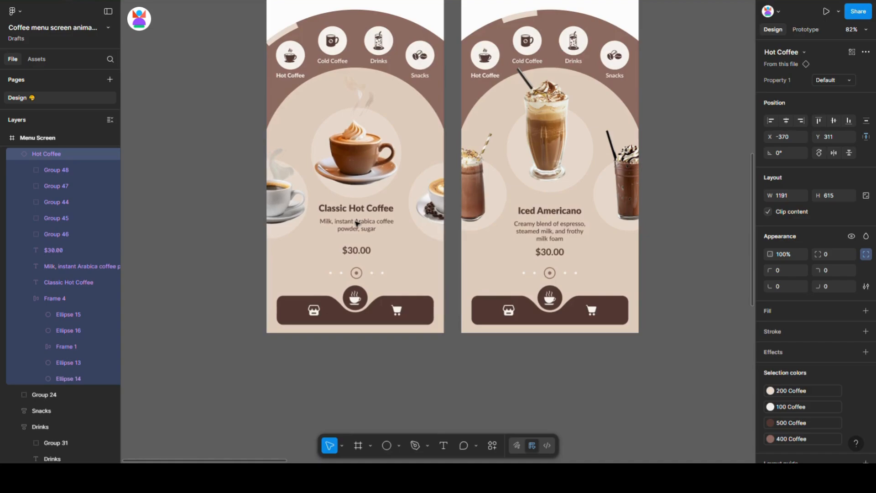
{"action": "left_click", "coordinate": [359, 273]}
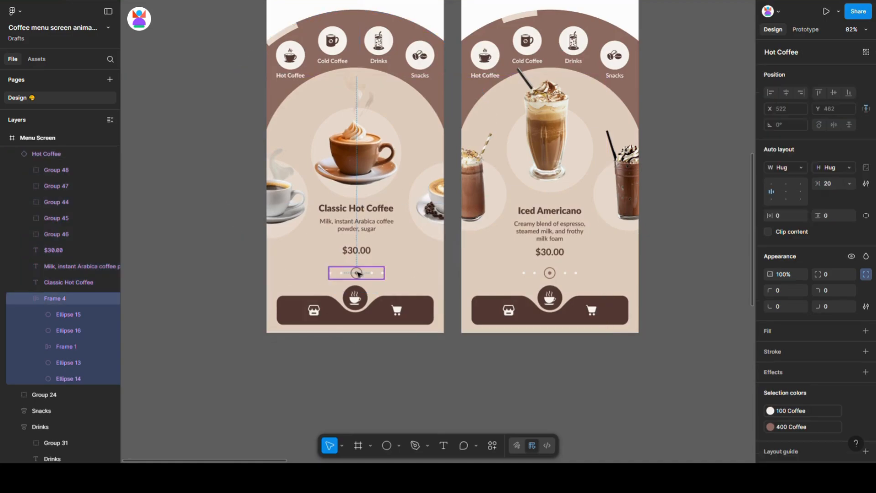
{"action": "left_click", "coordinate": [440, 349]}
{"action": "left_click", "coordinate": [370, 248]}
{"action": "left_click_drag", "start_coordinate": [371, 248], "coordinate": [352, 286]}
{"action": "left_click", "coordinate": [354, 274]}
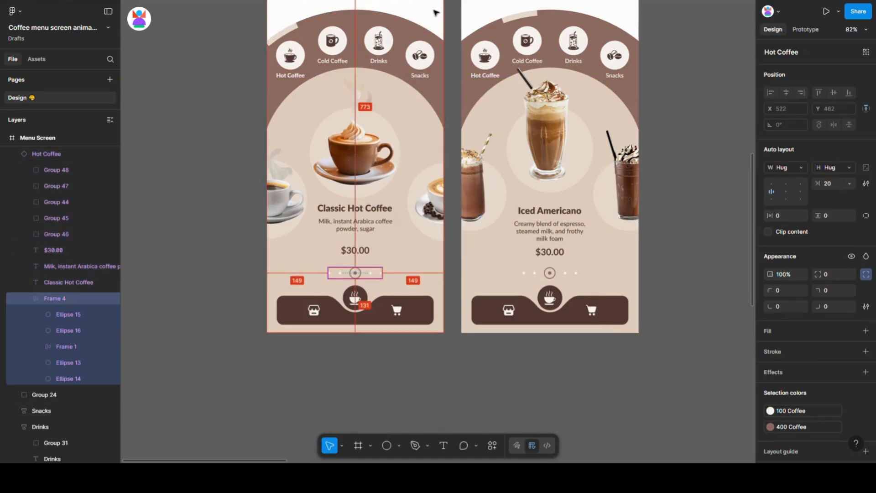
{"action": "left_click", "coordinate": [391, 365]}
- Move the three coffee component sets further away from the screens and duplicate the Iced Americano Menu Screen to X 1772, Y 969
{"action": "scroll", "coordinate": [274, 345], "scroll_direction": "down", "scroll_amount": 5}
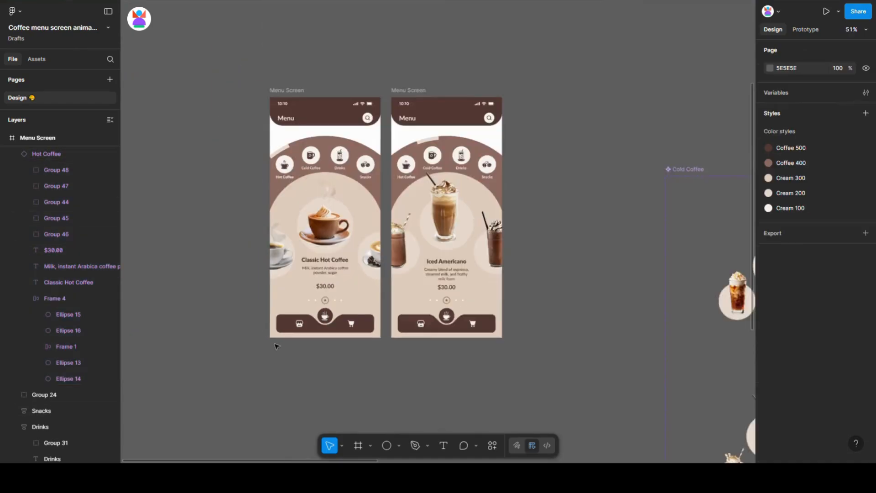
{"action": "scroll", "coordinate": [411, 196], "scroll_direction": "down", "scroll_amount": 5}
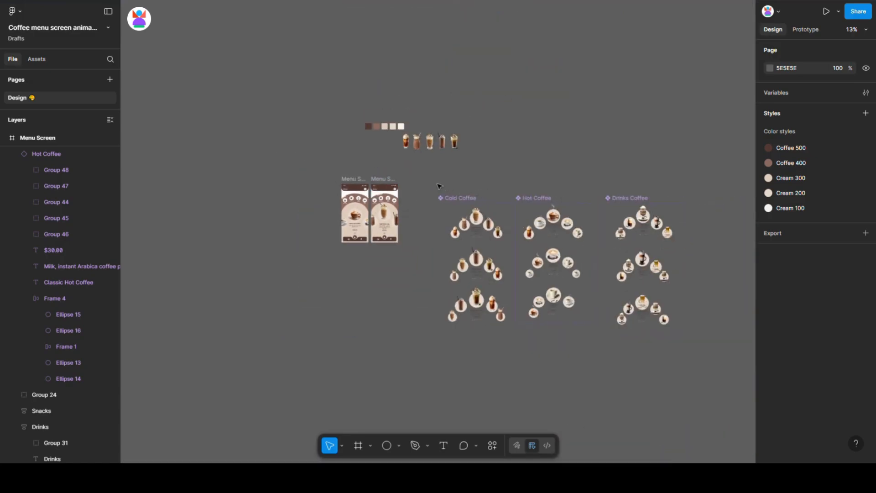
{"action": "left_click", "coordinate": [440, 197]}
{"action": "left_click", "coordinate": [630, 197], "text": "shift"}
{"action": "left_click", "coordinate": [595, 302], "text": "shift"}
{"action": "left_click_drag", "start_coordinate": [595, 302], "coordinate": [631, 299]}
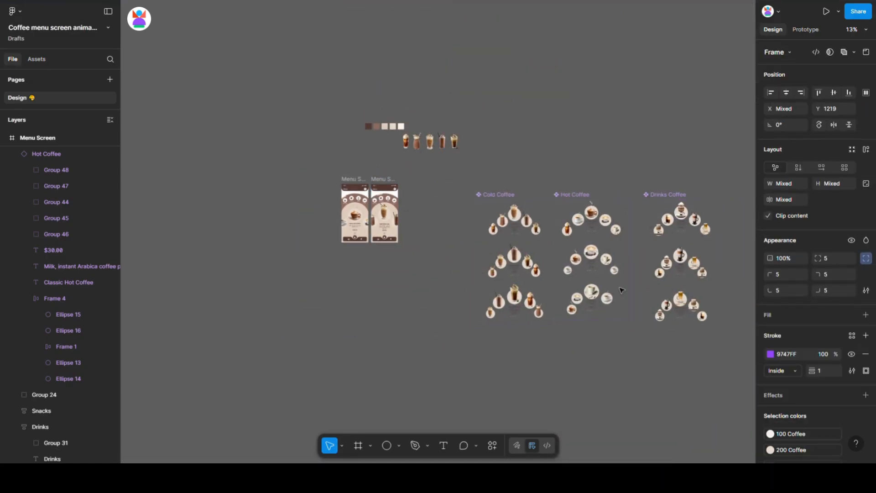
{"action": "left_click", "coordinate": [383, 179]}
{"action": "left_click_drag", "start_coordinate": [418, 183], "coordinate": [440, 183]}
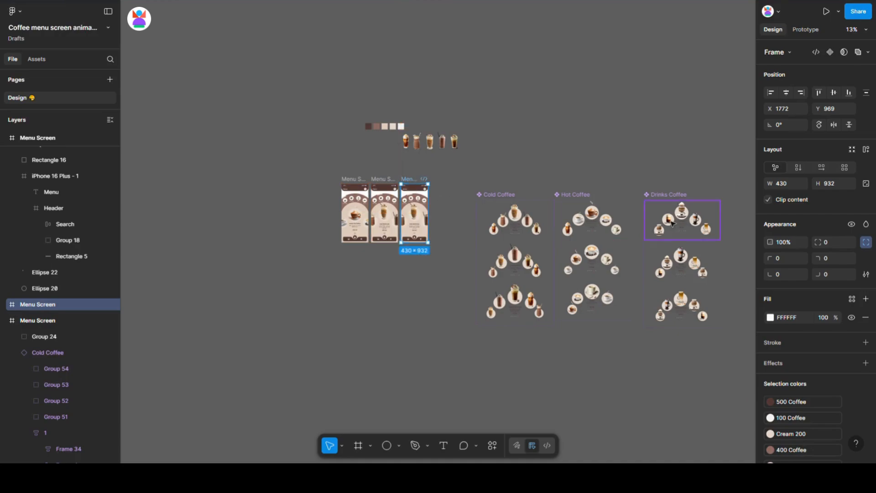
- Replace the Cold Coffee instance on the new Menu Screen copy with a Default Drinks Coffee instance, centred horizontally
{"action": "left_click", "coordinate": [676, 224]}
{"action": "left_click_drag", "start_coordinate": [429, 292], "coordinate": [422, 292]}
{"action": "scroll", "coordinate": [411, 238], "scroll_direction": "up", "scroll_amount": 3}
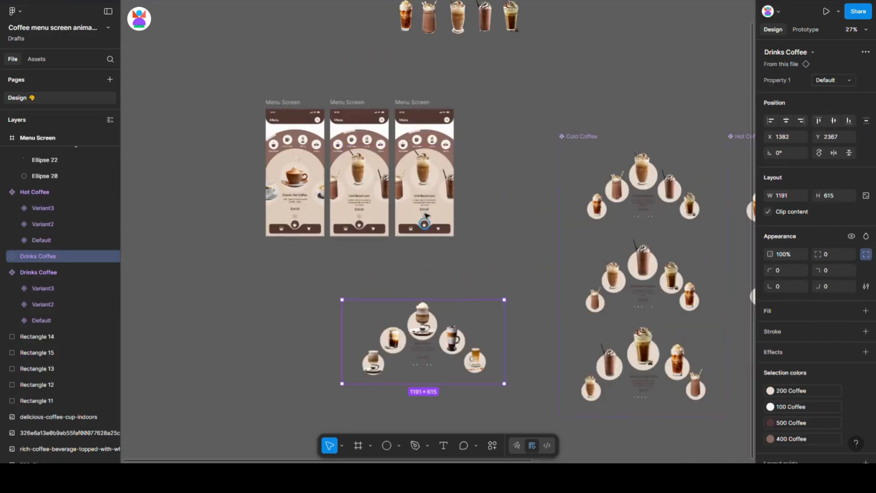
{"action": "left_click", "coordinate": [425, 211]}
{"action": "key", "text": "Delete"}
{"action": "left_click_drag", "start_coordinate": [423, 361], "coordinate": [425, 217]}
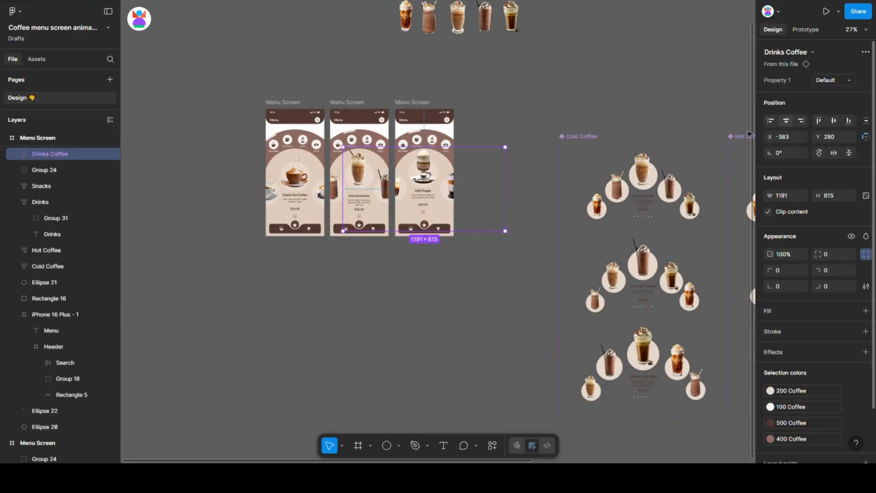
- Move the Drinks Coffee instance to X -373, Y 311 and check that its pagination dots are centred in the frame
{"action": "scroll", "coordinate": [424, 214], "scroll_direction": "up", "scroll_amount": 6}
{"action": "key", "text": "shift+Down"}
{"action": "key", "text": "shift+Down"}
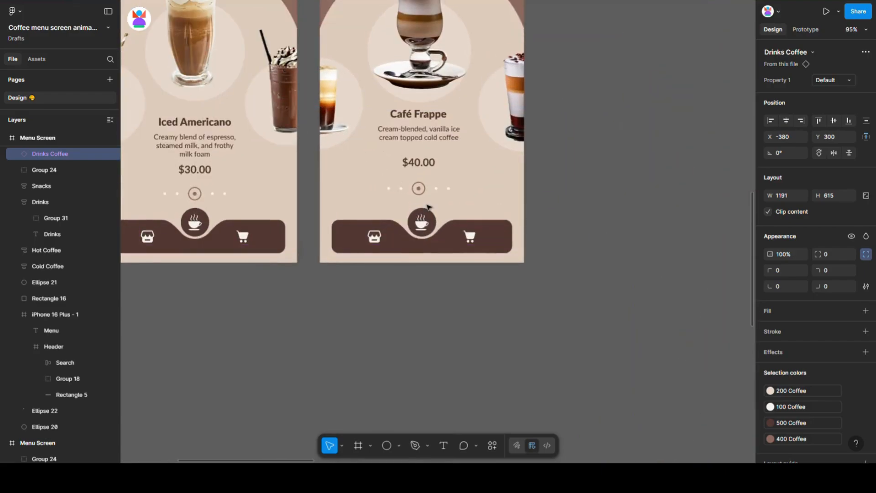
{"action": "double_click", "coordinate": [424, 195]}
{"action": "scroll", "coordinate": [422, 285], "scroll_direction": "down", "scroll_amount": 5}
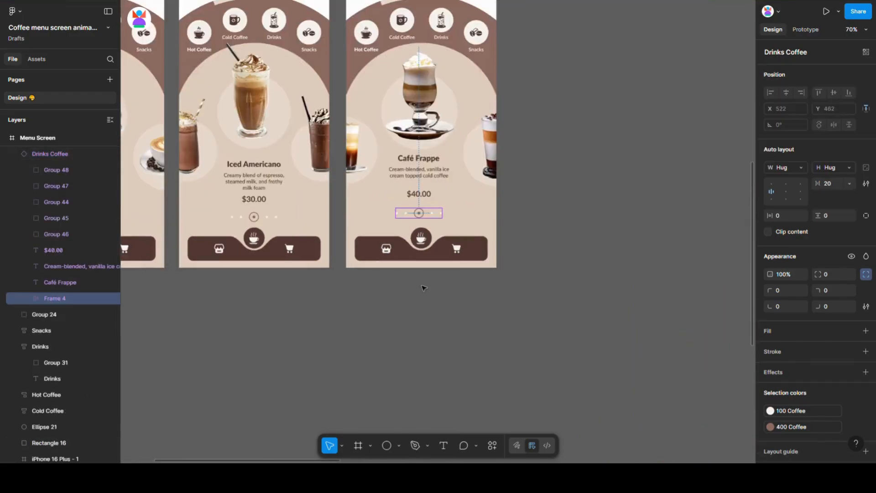
{"action": "left_click", "coordinate": [546, 135]}
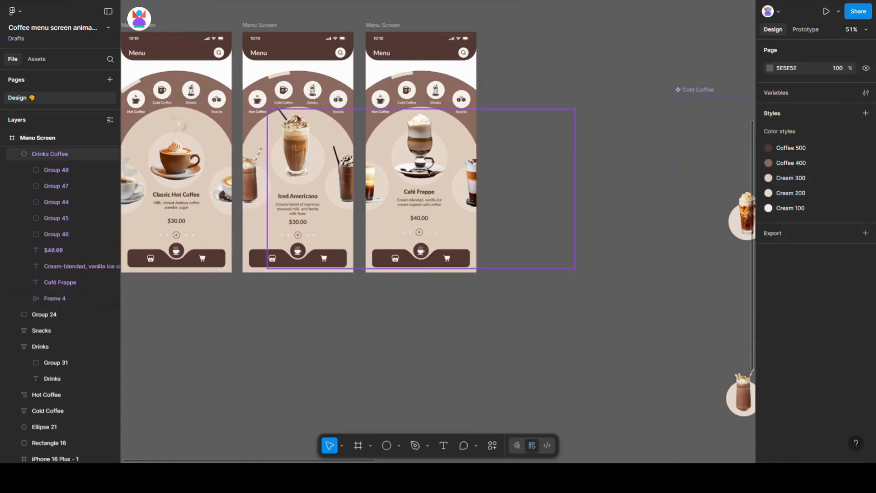
{"action": "left_click", "coordinate": [429, 171]}
{"action": "key", "text": "shift+Right"}
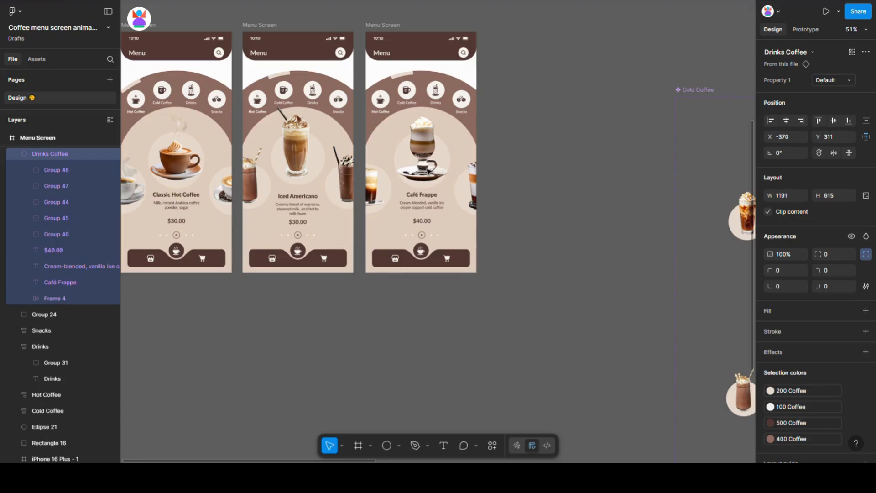
{"action": "key", "text": "Left"}
{"action": "key", "text": "Left"}
{"action": "key", "text": "Left"}
{"action": "scroll", "coordinate": [426, 236], "scroll_direction": "up", "scroll_amount": 3}
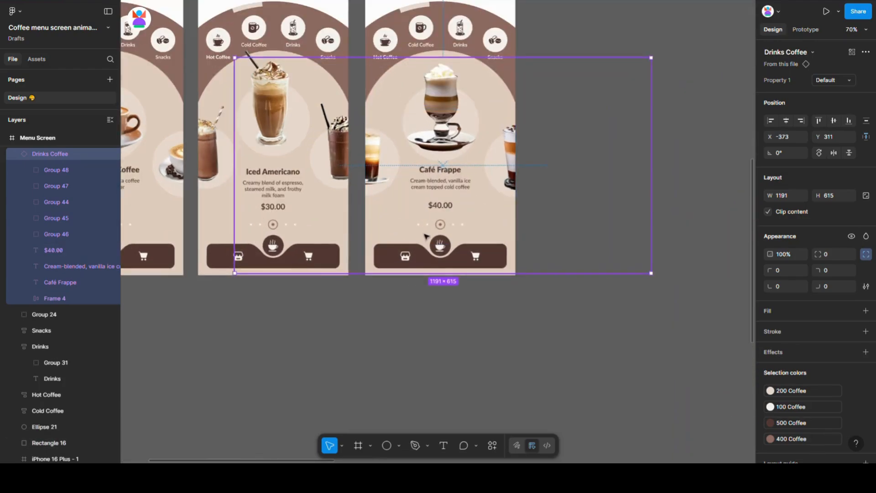
{"action": "left_click", "coordinate": [436, 225]}
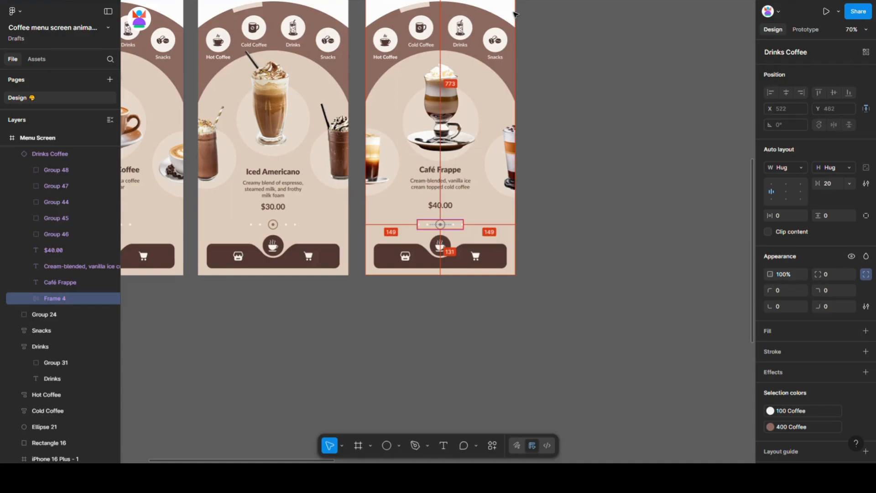
{"action": "left_click", "coordinate": [606, 160]}
- Rotate the cream arc highlight on the Café Frappe Menu Screen so that it sits above the Drinks category
{"action": "scroll", "coordinate": [605, 207], "scroll_direction": "down", "scroll_amount": 6}
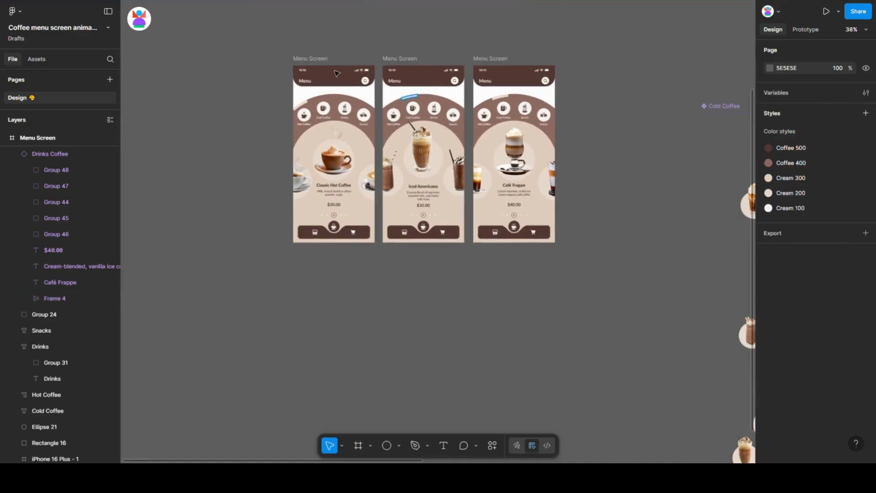
{"action": "scroll", "coordinate": [365, 116], "scroll_direction": "up", "scroll_amount": 2}
{"action": "scroll", "coordinate": [516, 150], "scroll_direction": "up", "scroll_amount": 8}
{"action": "left_click", "coordinate": [493, 152]}
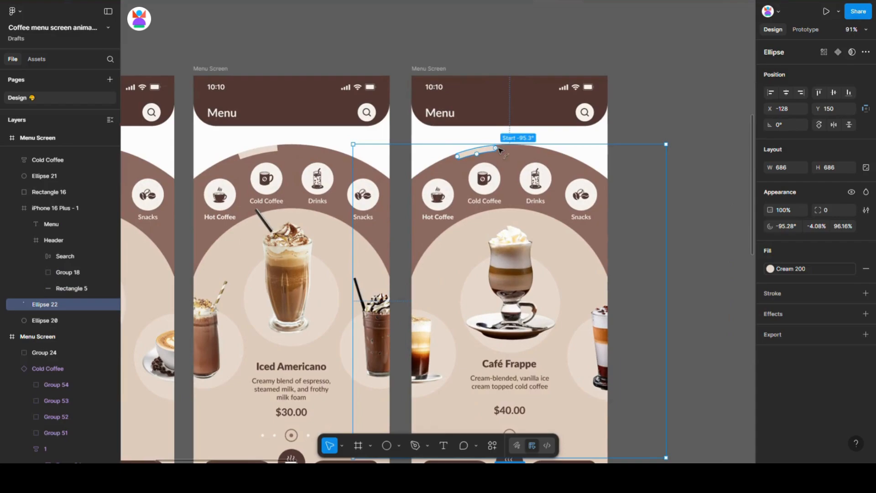
{"action": "left_click_drag", "start_coordinate": [499, 150], "coordinate": [565, 160]}
{"action": "left_click", "coordinate": [640, 132]}
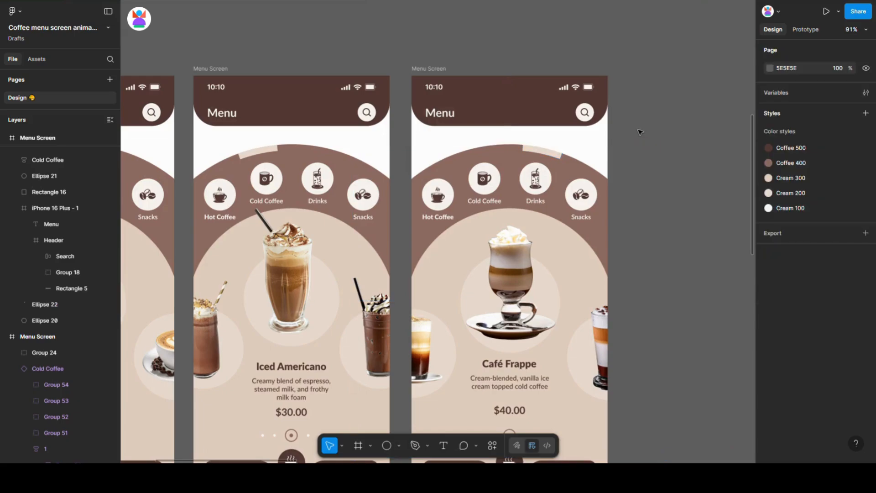
- Set the Cold Coffee category label on the Café Frappe screen to SemiBold
{"action": "left_click", "coordinate": [484, 201], "text": "ctrl"}
{"action": "left_click", "coordinate": [790, 285]}
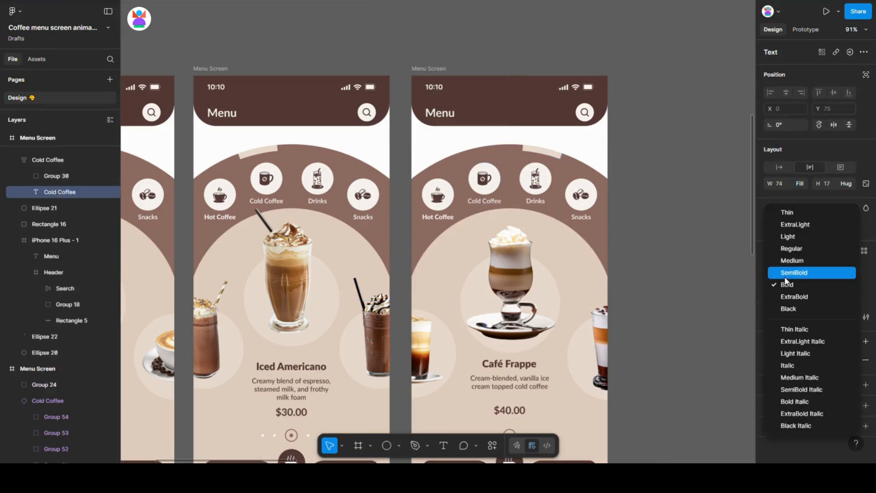
{"action": "left_click", "coordinate": [787, 273]}
- Set the Drinks category label on the Café Frappe screen to ExtraBold
{"action": "left_click", "coordinate": [527, 201], "text": "ctrl"}
{"action": "left_click", "coordinate": [787, 289]}
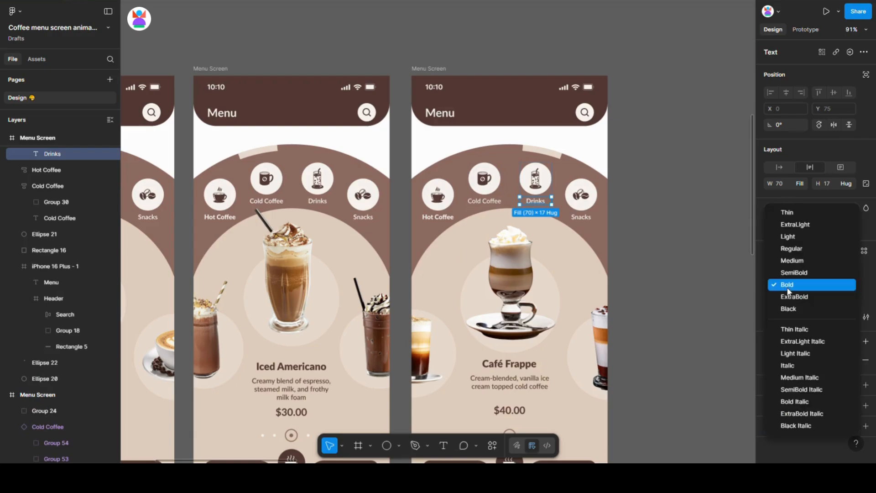
{"action": "left_click", "coordinate": [789, 294]}
- Return the Cold Coffee category label on the Café Frappe screen to Bold
{"action": "left_click", "coordinate": [484, 201], "text": "ctrl"}
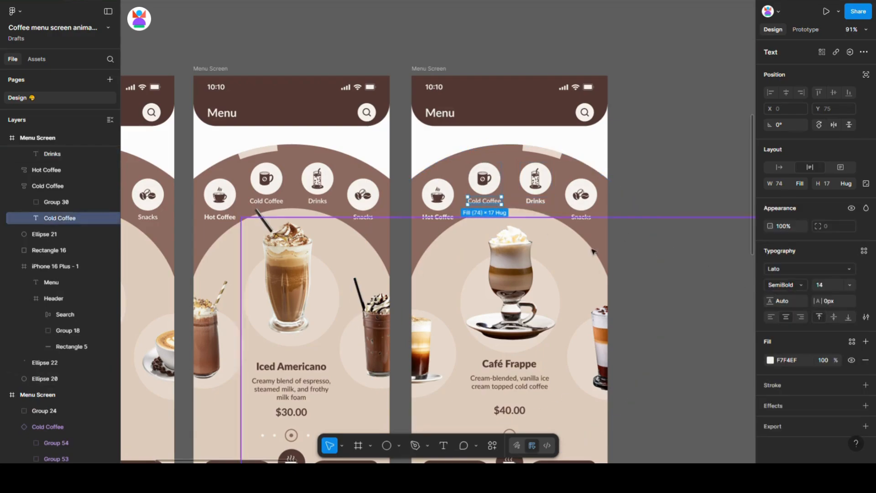
{"action": "left_click", "coordinate": [782, 286]}
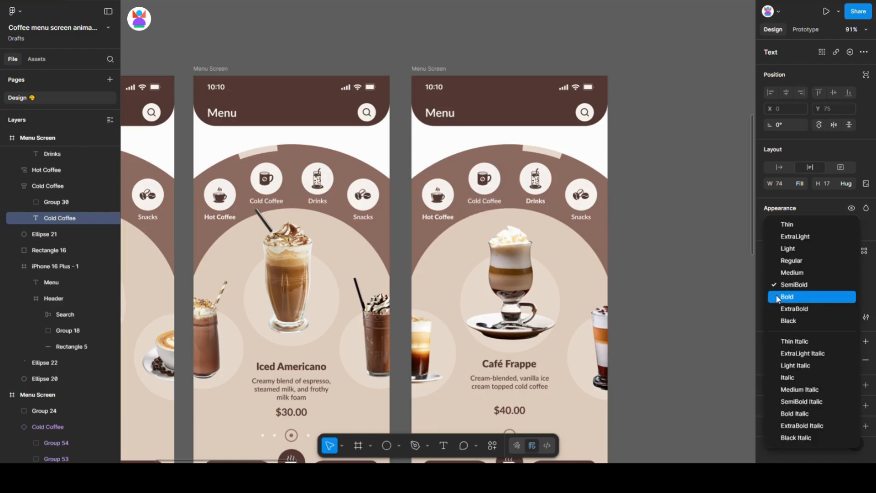
{"action": "left_click", "coordinate": [779, 299]}
{"action": "left_click", "coordinate": [666, 271]}
- Lighten the font weight of the Hot Coffee label on the Iced Americano screen to match the other category labels
{"action": "scroll", "coordinate": [668, 270], "scroll_direction": "down", "scroll_amount": 2}
{"action": "scroll", "coordinate": [320, 214], "scroll_direction": "up", "scroll_amount": 2}
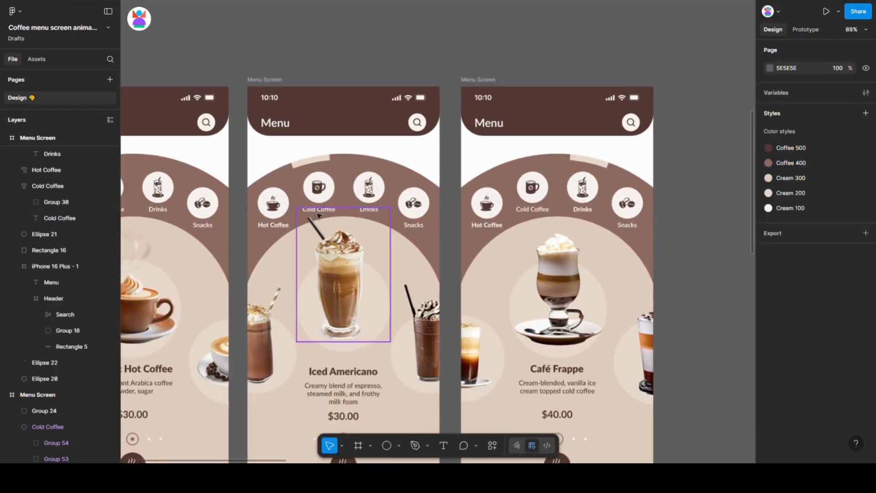
{"action": "scroll", "coordinate": [287, 209], "scroll_direction": "up", "scroll_amount": 3}
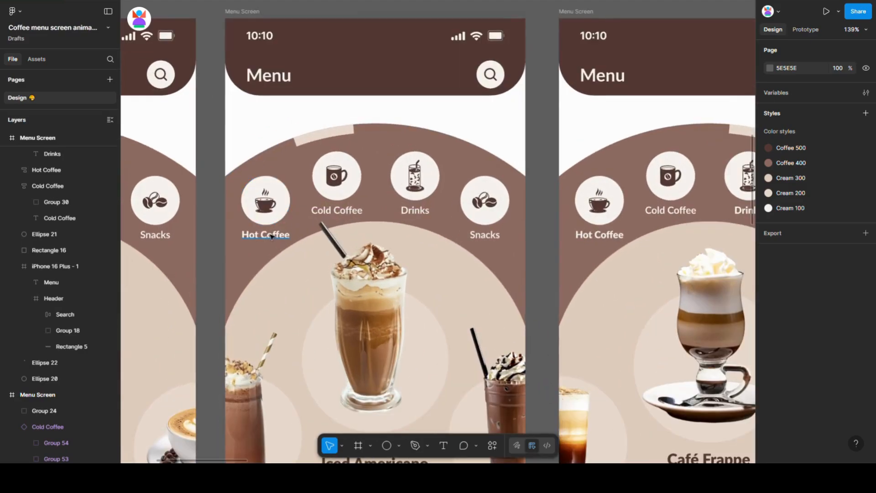
{"action": "left_click", "coordinate": [265, 234], "text": "ctrl"}
{"action": "left_click", "coordinate": [782, 285]}
{"action": "left_click", "coordinate": [782, 273]}
- Set the Cold Coffee category label on the Iced Americano screen to ExtraBold and check the Hot Coffee label's weight on the Classic Hot Coffee screen
{"action": "left_click", "coordinate": [329, 212]}
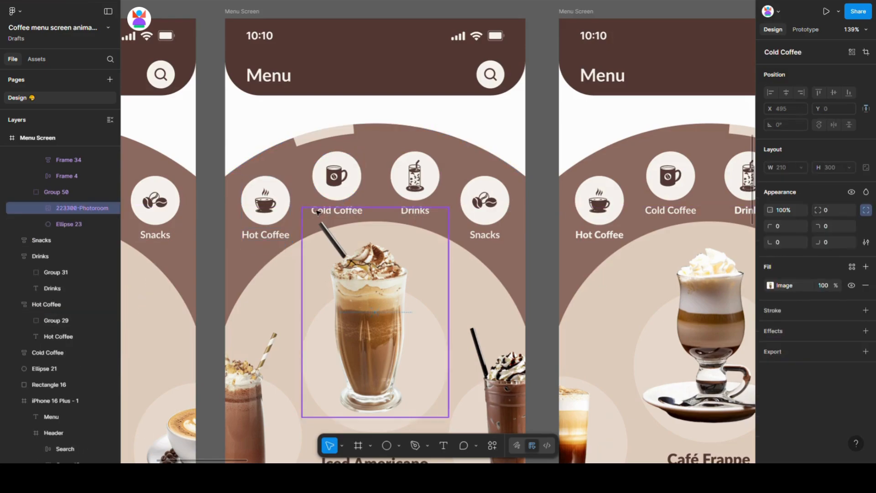
{"action": "scroll", "coordinate": [327, 212], "scroll_direction": "up", "scroll_amount": 5}
{"action": "left_click", "coordinate": [327, 201], "text": "ctrl"}
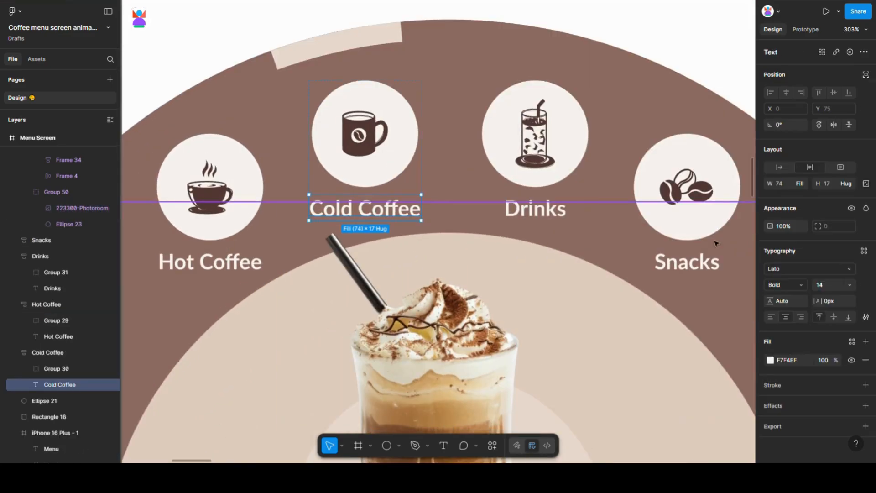
{"action": "left_click", "coordinate": [790, 286]}
{"action": "left_click", "coordinate": [790, 297]}
{"action": "scroll", "coordinate": [631, 245], "scroll_direction": "down", "scroll_amount": 8}
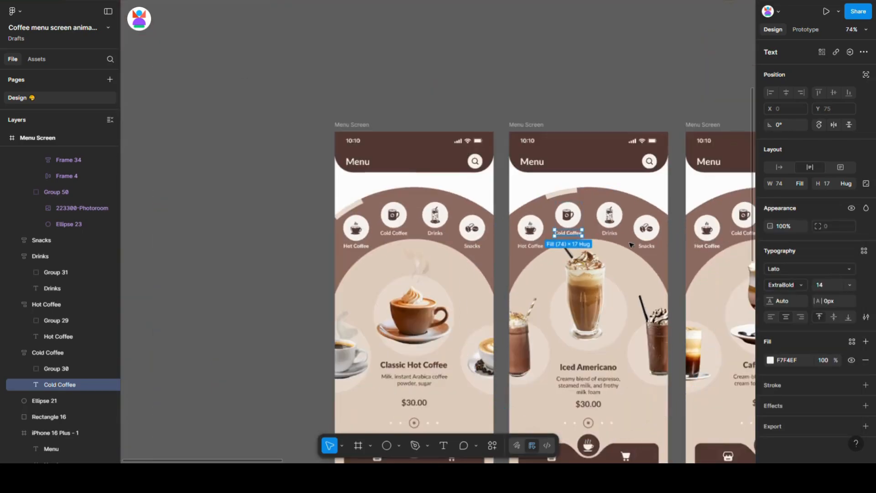
{"action": "scroll", "coordinate": [345, 253], "scroll_direction": "up", "scroll_amount": 4}
{"action": "left_click", "coordinate": [364, 243], "text": "ctrl"}
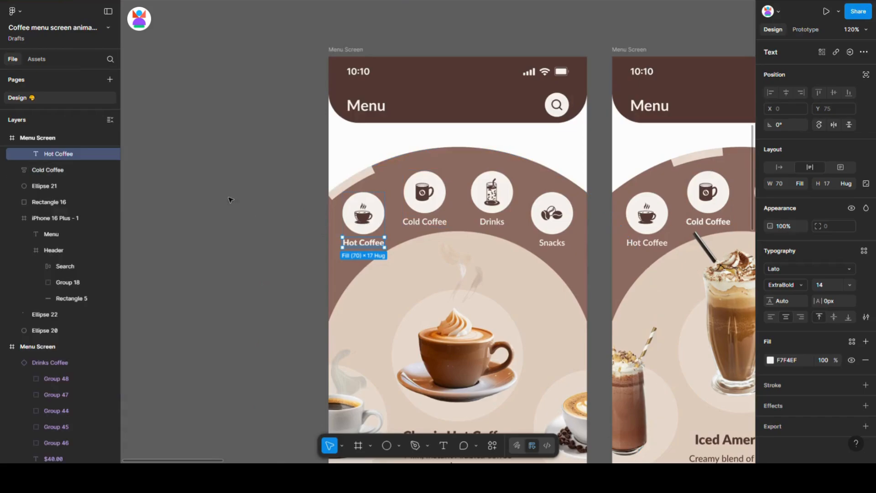
{"action": "scroll", "coordinate": [230, 200], "scroll_direction": "down", "scroll_amount": 4}
{"action": "left_click", "coordinate": [230, 200]}
- Round all corners of the cream arc highlight on the Classic Hot Coffee screen with a radius of 30
{"action": "double_click", "coordinate": [312, 190]}
{"action": "key", "text": "Escape"}
{"action": "double_click", "coordinate": [310, 189]}
{"action": "scroll", "coordinate": [310, 190], "scroll_direction": "up", "scroll_amount": 8}
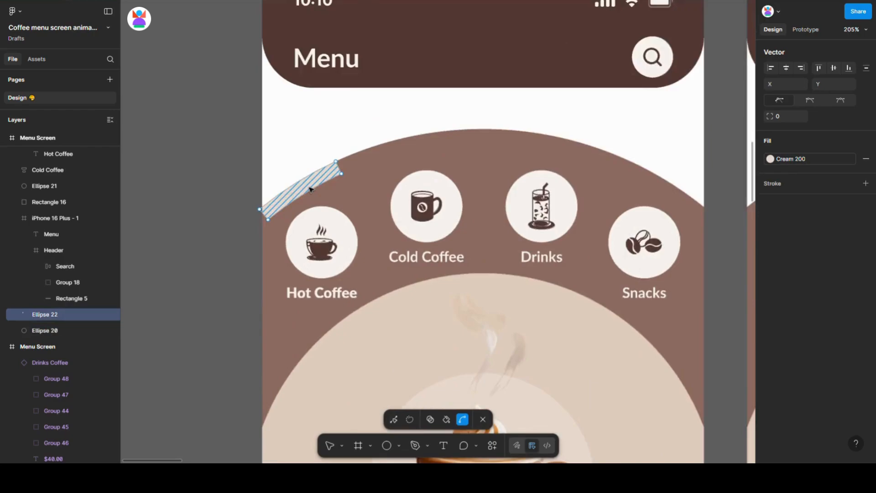
{"action": "left_click", "coordinate": [357, 169], "text": "shift"}
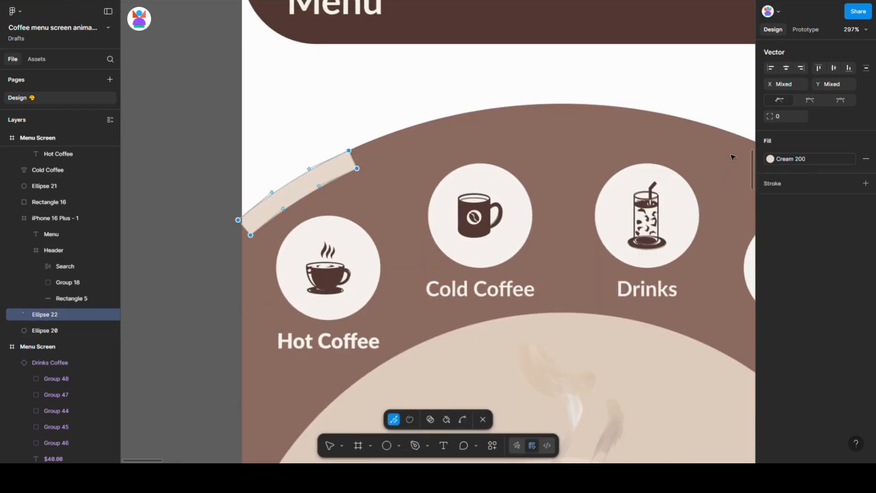
{"action": "type", "text": "30"}
{"action": "key", "text": "Return"}
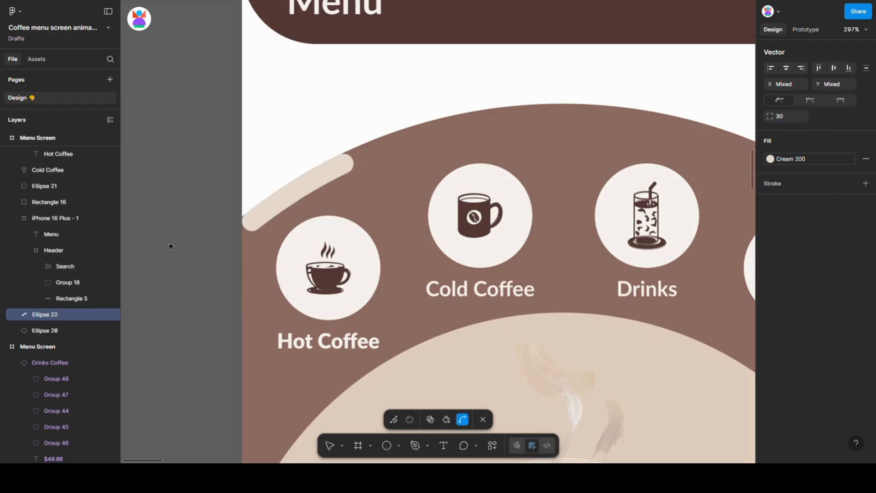
- Round all corners of the cream arc highlight above Cold Coffee on the Iced Americano screen with a radius of 30
{"action": "scroll", "coordinate": [150, 230], "scroll_direction": "down", "scroll_amount": 6}
{"action": "left_click", "coordinate": [420, 79]}
{"action": "scroll", "coordinate": [538, 189], "scroll_direction": "up", "scroll_amount": 4}
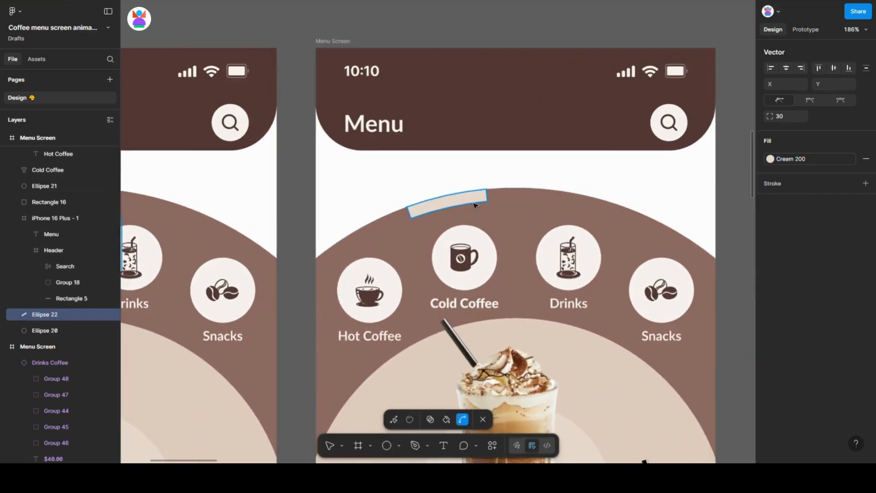
{"action": "double_click", "coordinate": [475, 203]}
{"action": "scroll", "coordinate": [495, 188], "scroll_direction": "up", "scroll_amount": 3}
{"action": "left_click", "coordinate": [486, 176]}
{"action": "left_click", "coordinate": [488, 200], "text": "shift"}
{"action": "left_click", "coordinate": [331, 211], "text": "shift"}
{"action": "type", "text": "30"}
{"action": "key", "text": "Return"}
- Round all corners of the cream arc highlight above Drinks on the Café Frappe screen with a radius of 30
{"action": "scroll", "coordinate": [286, 223], "scroll_direction": "down", "scroll_amount": 6}
{"action": "scroll", "coordinate": [589, 218], "scroll_direction": "up", "scroll_amount": 4}
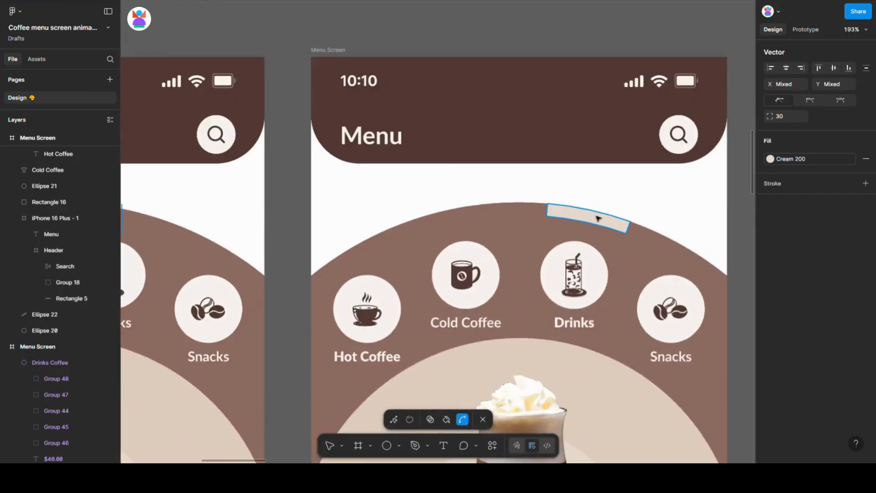
{"action": "scroll", "coordinate": [592, 218], "scroll_direction": "up", "scroll_amount": 3}
{"action": "scroll", "coordinate": [597, 221], "scroll_direction": "up", "scroll_amount": 4}
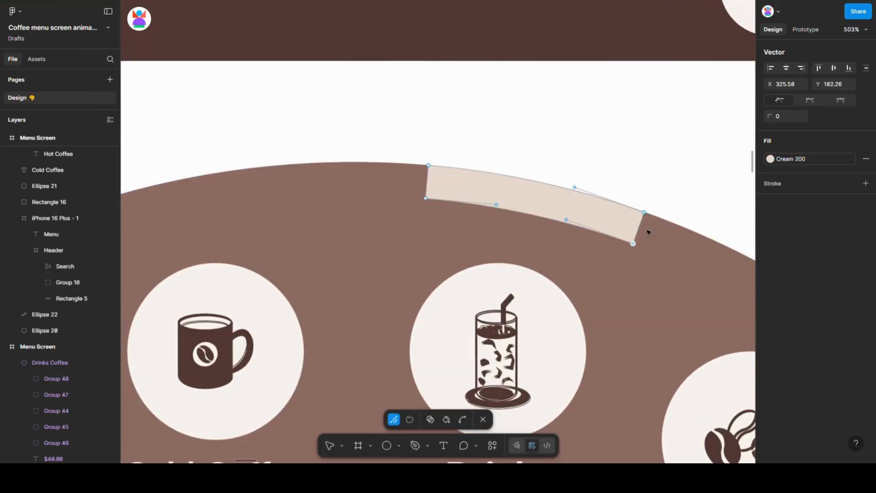
{"action": "left_click", "coordinate": [489, 180]}
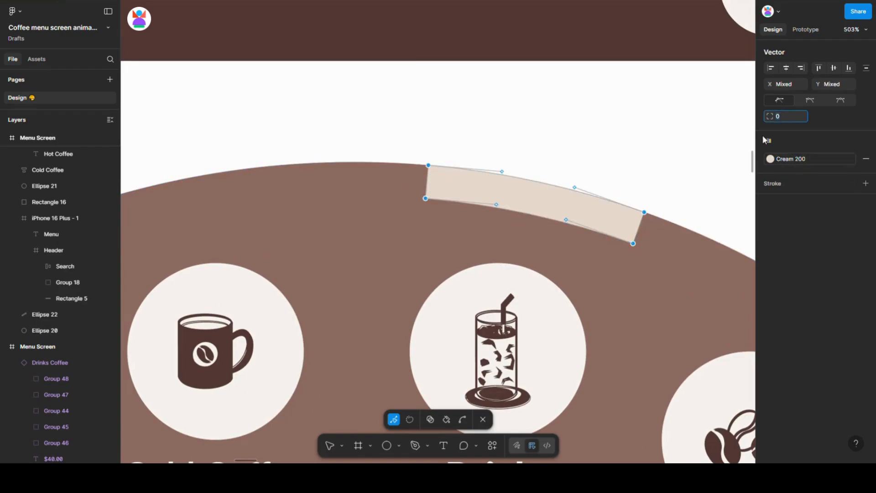
{"action": "type", "text": "30"}
{"action": "key", "text": "Return"}
{"action": "key", "text": "shift+1"}
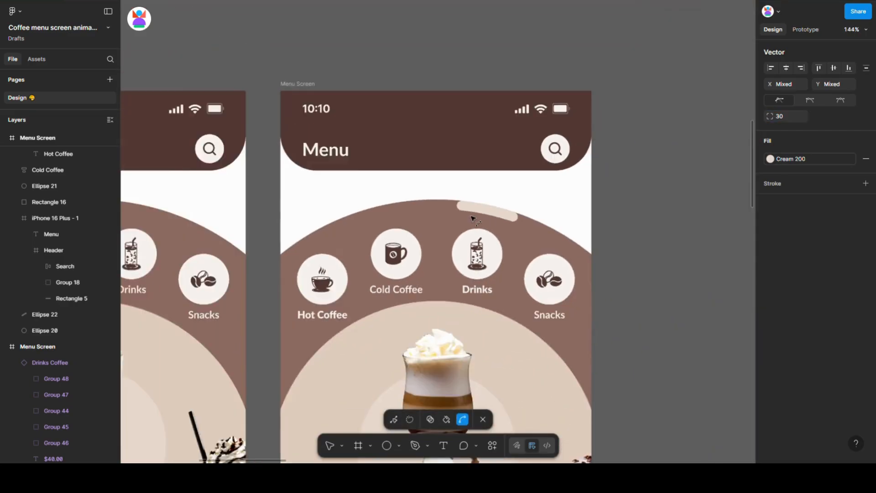
{"action": "key", "text": "Escape"}
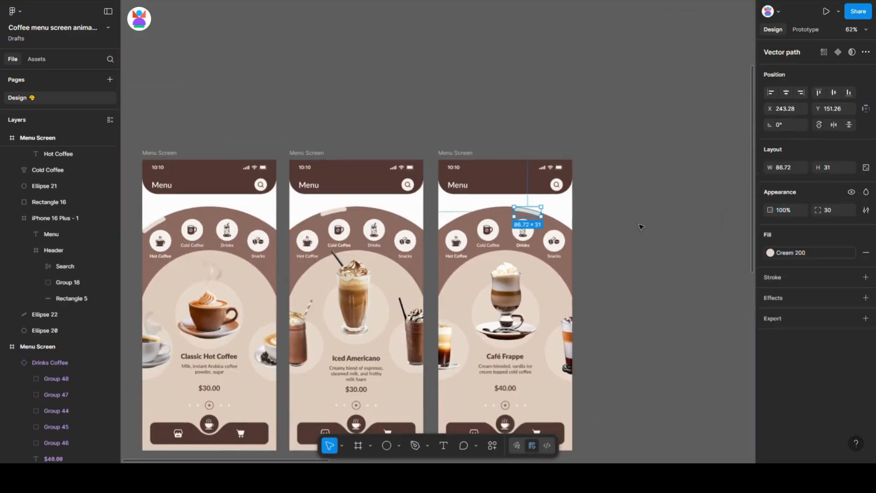
{"action": "left_click", "coordinate": [637, 231]}
- Link the Cold Coffee category on the Classic Hot Coffee and Café Frappe screens to the Iced Americano screen, on tap with Instant animation
{"action": "scroll", "coordinate": [648, 264], "scroll_direction": "down", "scroll_amount": 4}
{"action": "scroll", "coordinate": [652, 307], "scroll_direction": "up", "scroll_amount": 3}
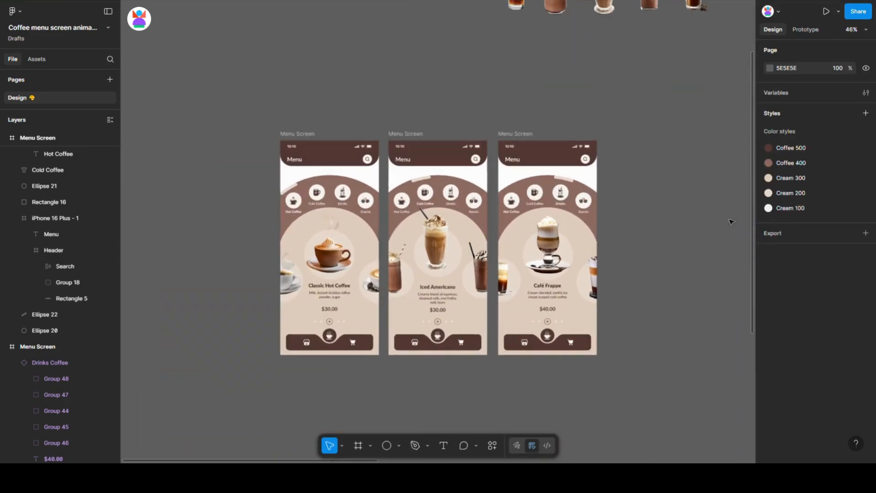
{"action": "left_click", "coordinate": [806, 29]}
{"action": "scroll", "coordinate": [355, 281], "scroll_direction": "up", "scroll_amount": 3}
{"action": "left_click", "coordinate": [286, 144]}
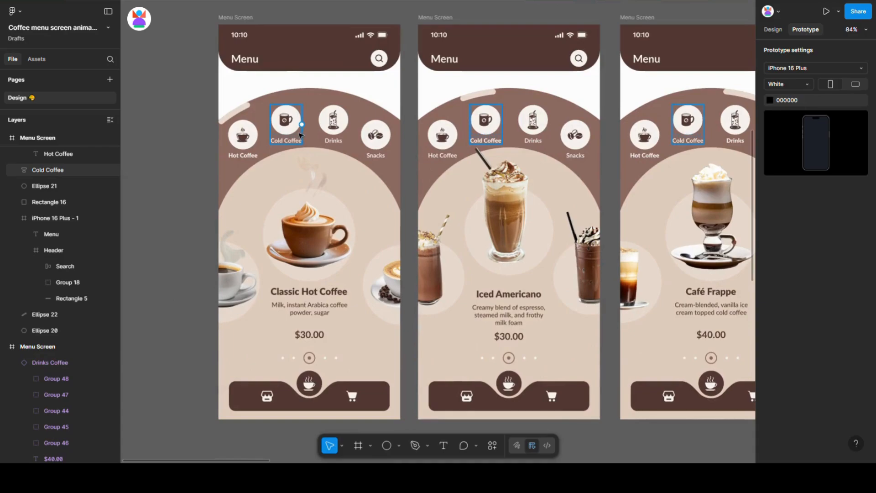
{"action": "scroll", "coordinate": [286, 144], "scroll_direction": "down", "scroll_amount": 2}
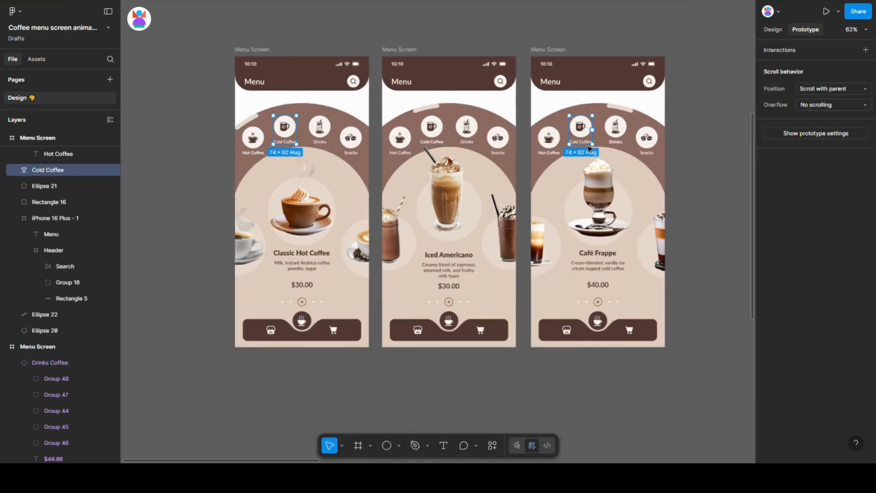
{"action": "left_click_drag", "start_coordinate": [592, 130], "coordinate": [510, 195]}
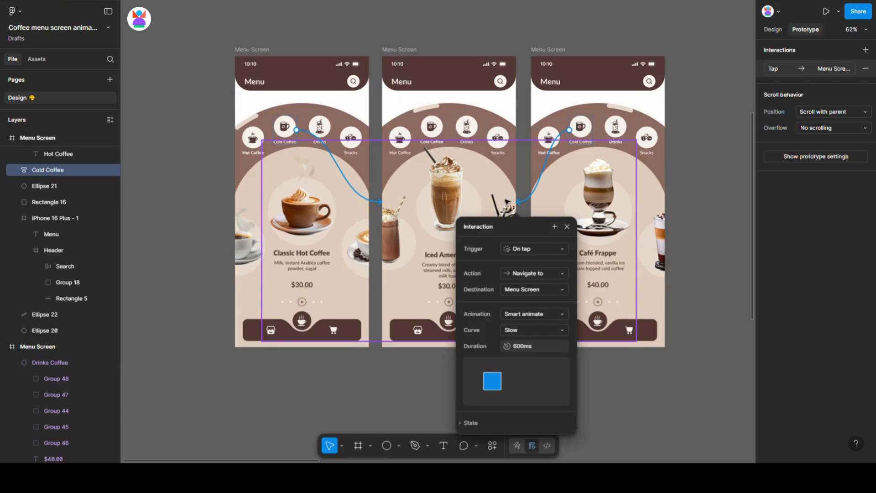
{"action": "left_click", "coordinate": [525, 314]}
{"action": "left_click", "coordinate": [528, 290]}
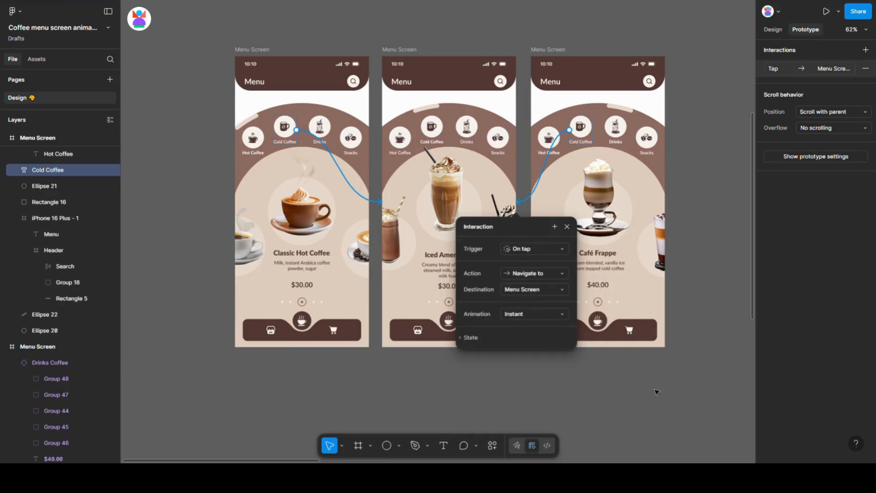
{"action": "left_click", "coordinate": [556, 370]}
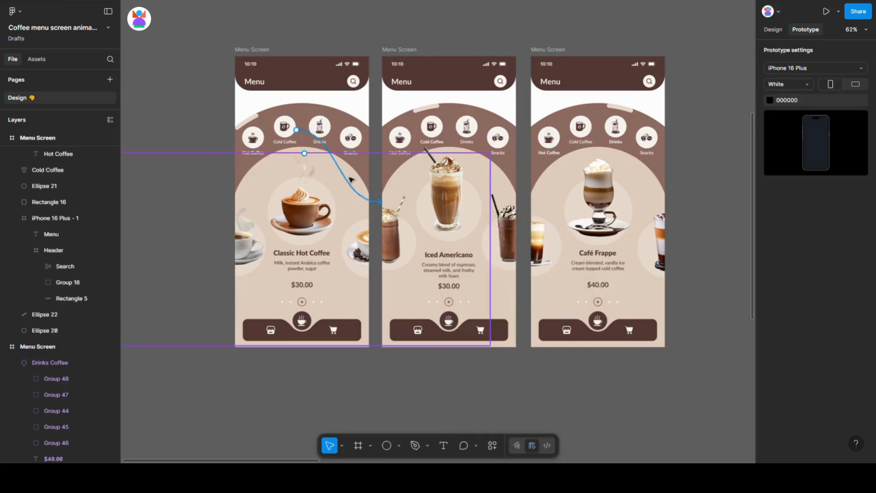
- Link Drinks on the other two screens to the Café Frappe screen, and Hot Coffee on the other two to the Classic Hot Coffee screen
{"action": "left_click", "coordinate": [326, 130]}
{"action": "left_click_drag", "start_coordinate": [478, 130], "coordinate": [550, 172]}
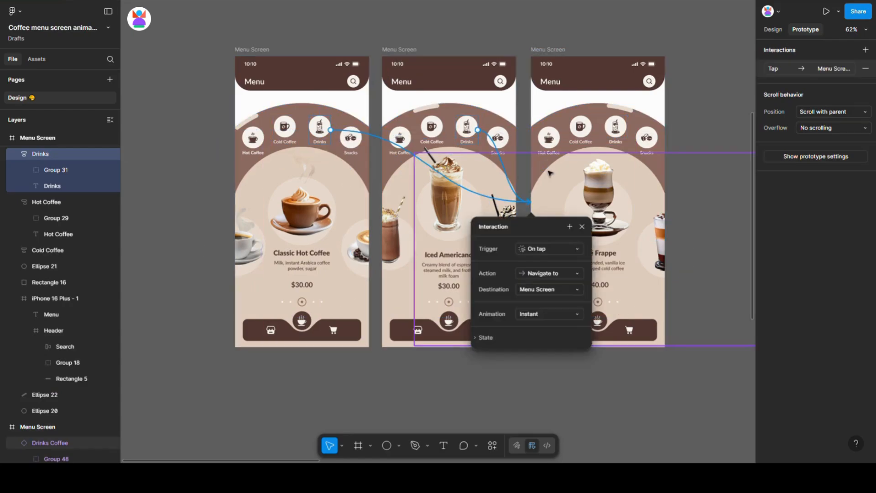
{"action": "left_click", "coordinate": [550, 136]}
{"action": "left_click", "coordinate": [407, 141], "text": "shift"}
{"action": "left_click_drag", "start_coordinate": [400, 156], "coordinate": [344, 209]}
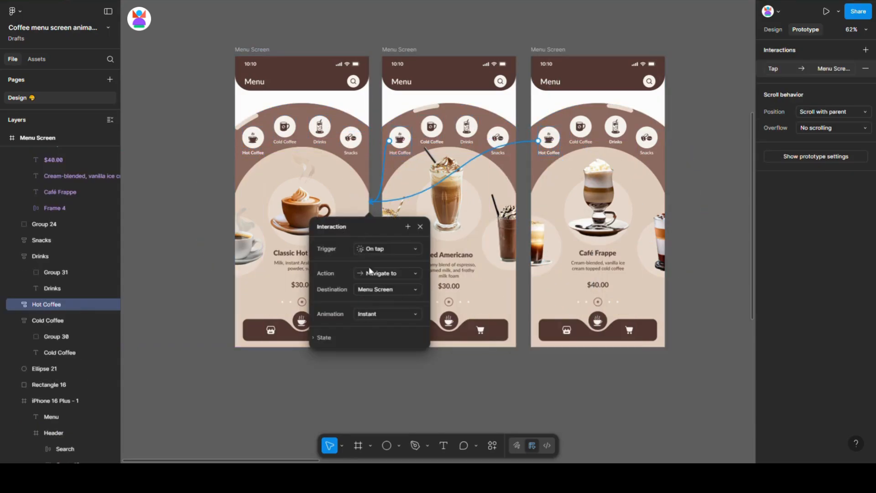
{"action": "left_click", "coordinate": [438, 385]}
- Preview the prototype from the Classic Hot Coffee screen, switching to the Cold Coffee and Drinks categories
{"action": "left_click", "coordinate": [255, 54]}
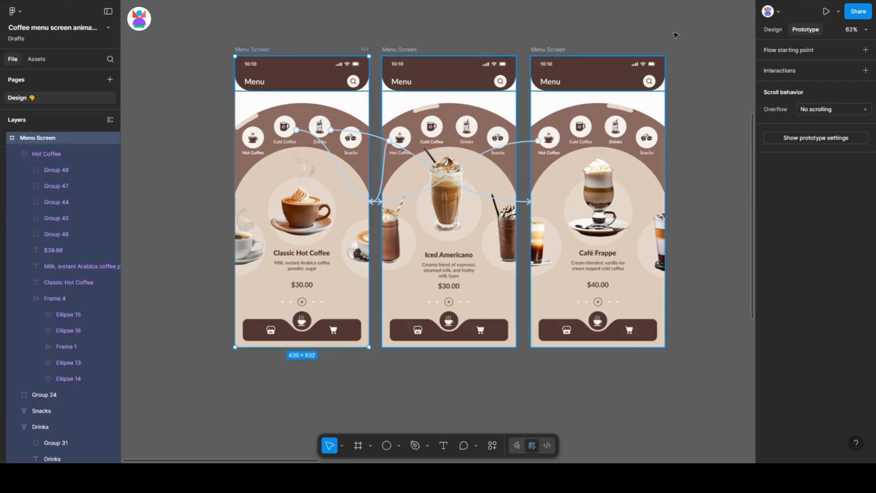
{"action": "left_click", "coordinate": [775, 29]}
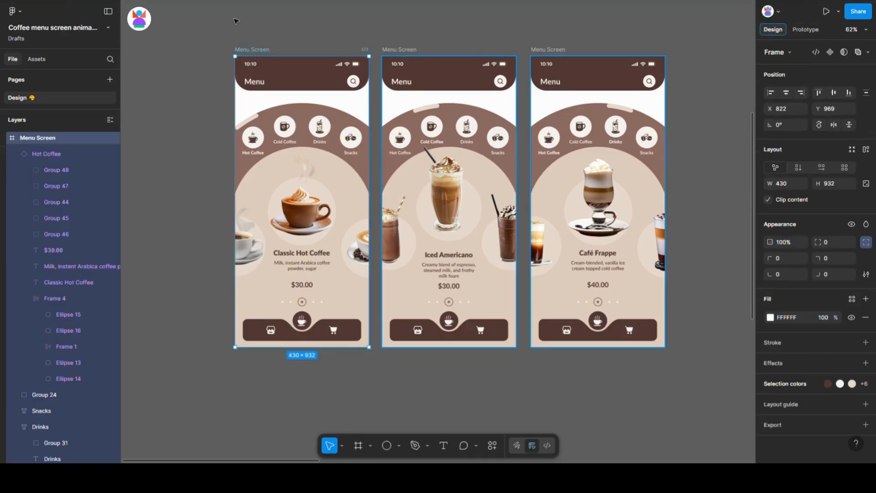
{"action": "left_click", "coordinate": [248, 42]}
{"action": "left_click", "coordinate": [248, 49]}
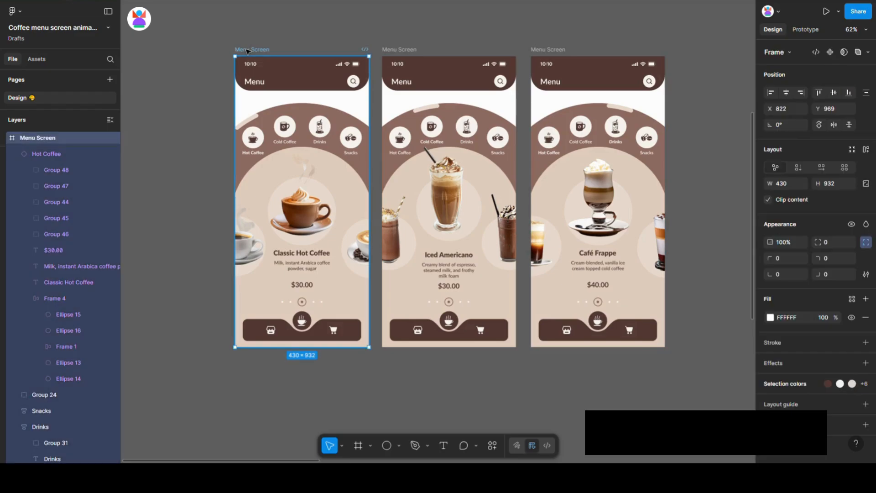
{"action": "key", "text": "shift+space"}
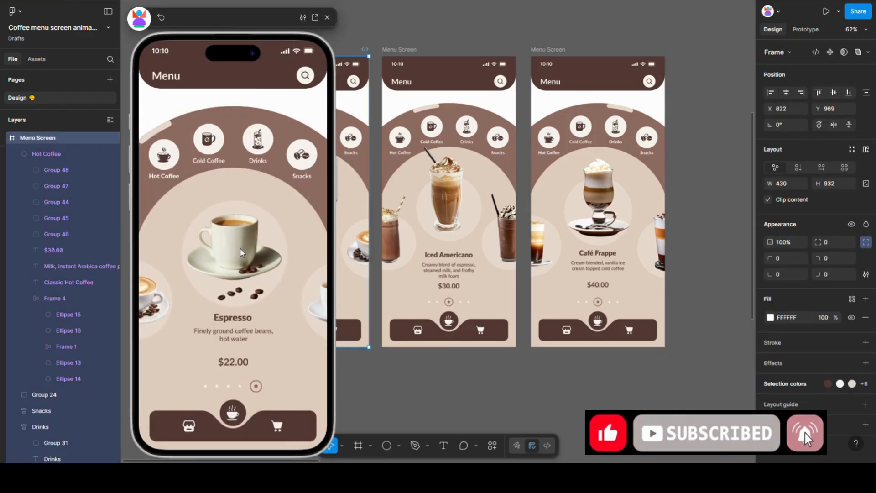
{"action": "left_click", "coordinate": [215, 147]}
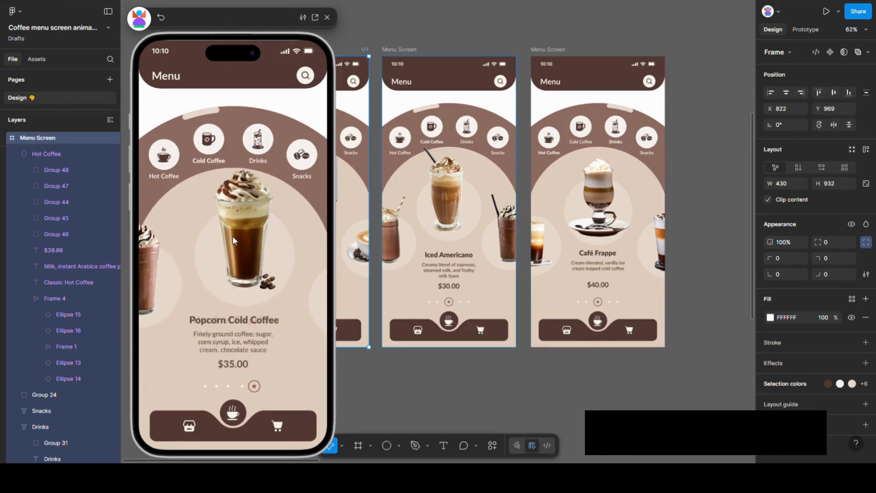
{"action": "left_click", "coordinate": [263, 140]}
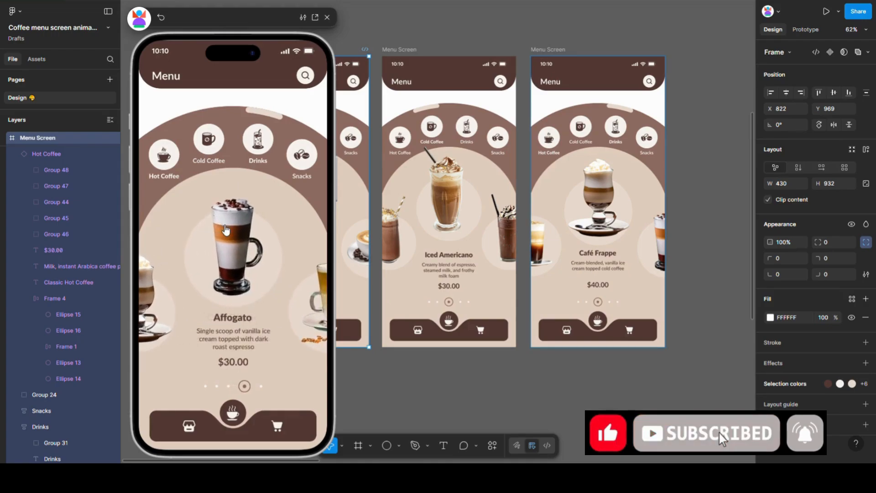